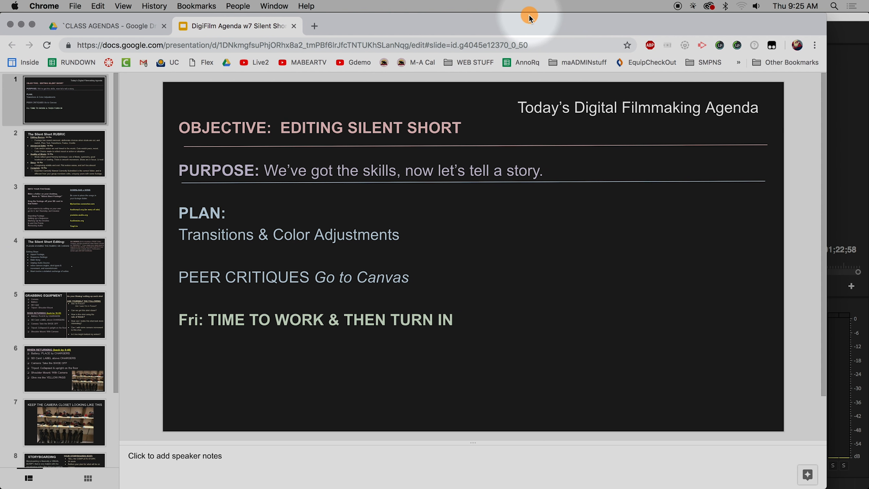
Switch to Premiere Pro and move the playhead of the SilentRough EXPERIMENT WITH SPPED sequence to about 00;00;11;04.
left_click_drag(529, 15, 503, 15)
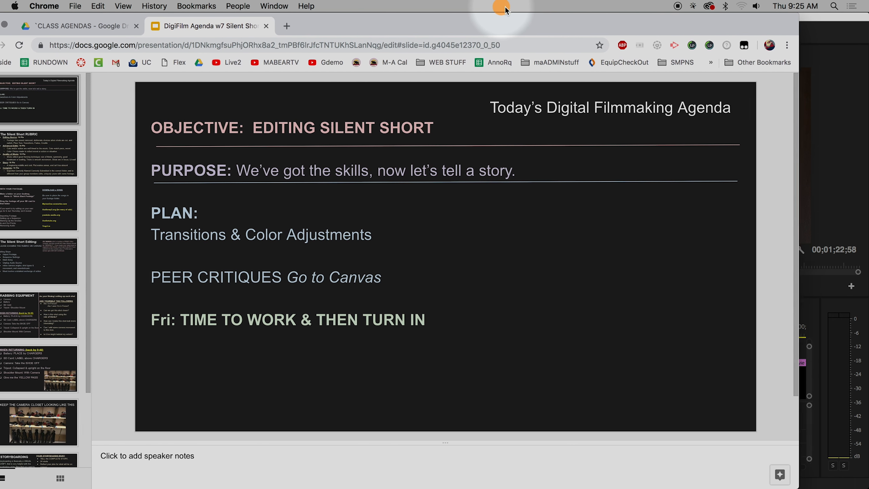
left_click(817, 17)
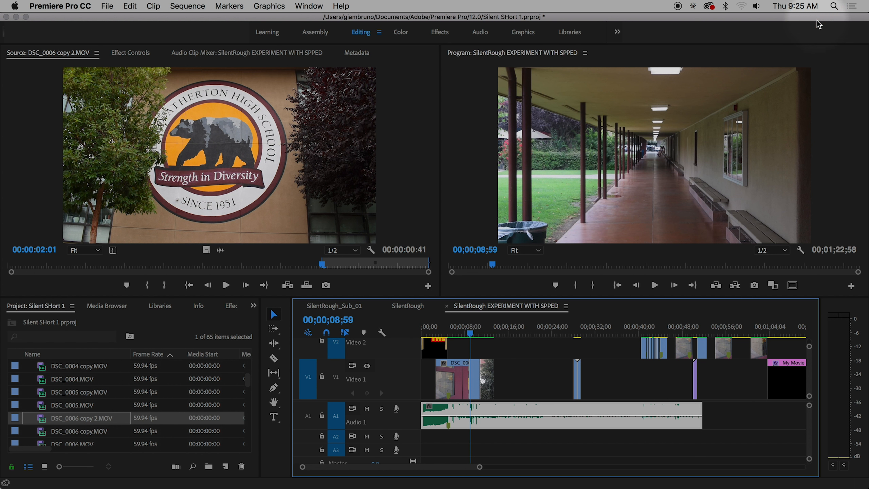
left_click_drag(471, 333, 791, 338)
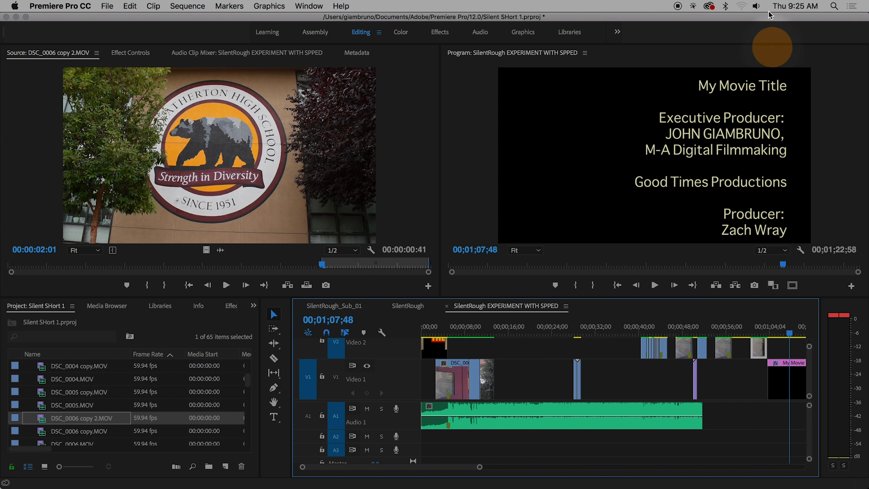
left_click_drag(738, 17, 689, 17)
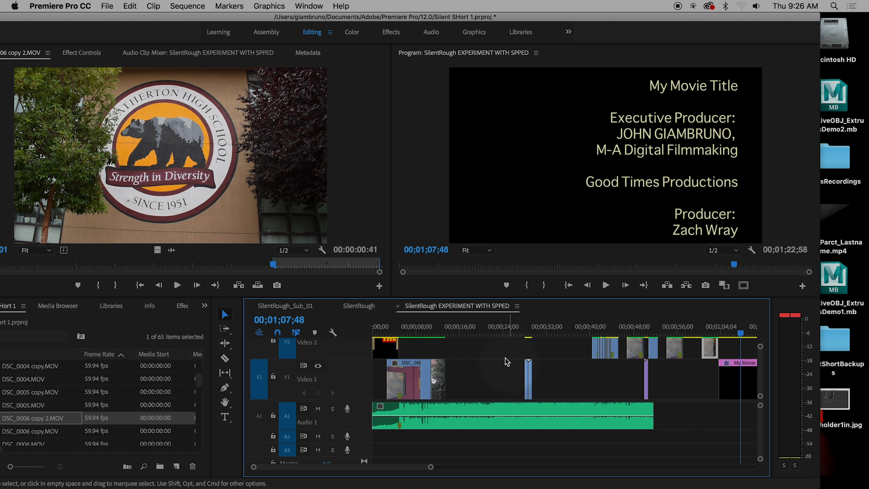
left_click_drag(461, 325, 432, 326)
left_click_drag(397, 17, 438, 16)
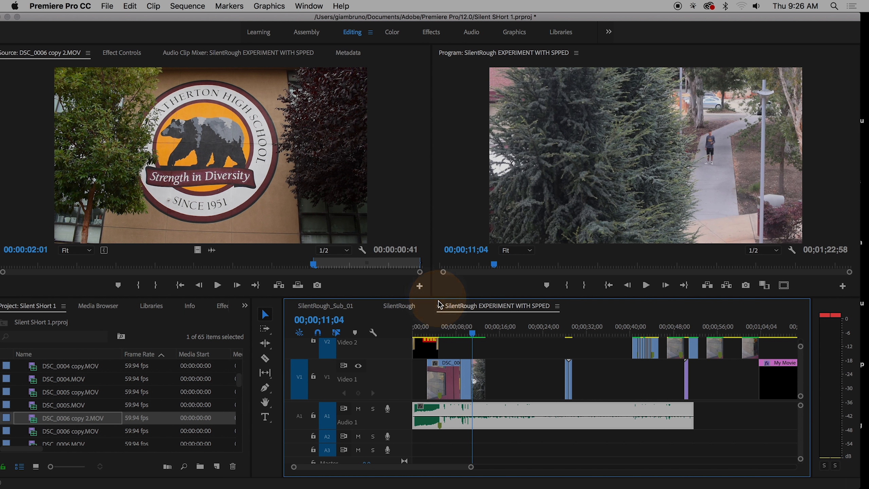
Apply the default transition to the start of the first DSC_0005 copy.MOV clip on Video 1.
left_click(431, 377)
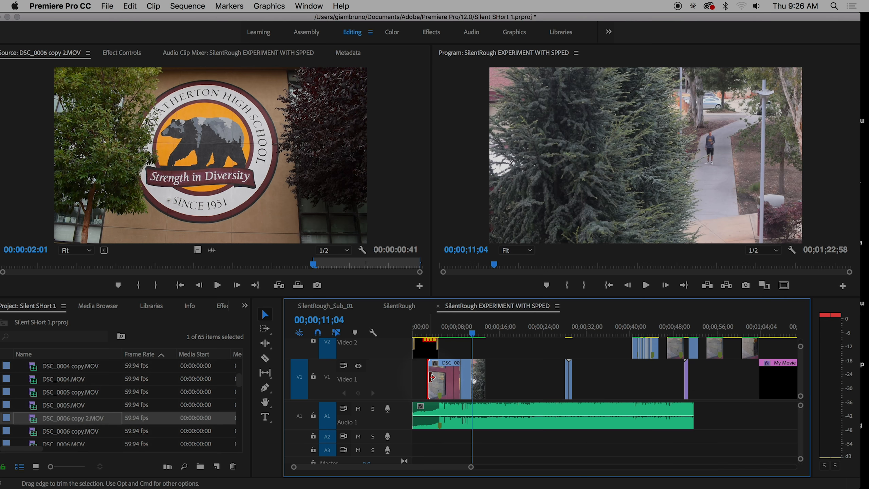
key("z")
left_click(449, 380)
left_click(449, 381)
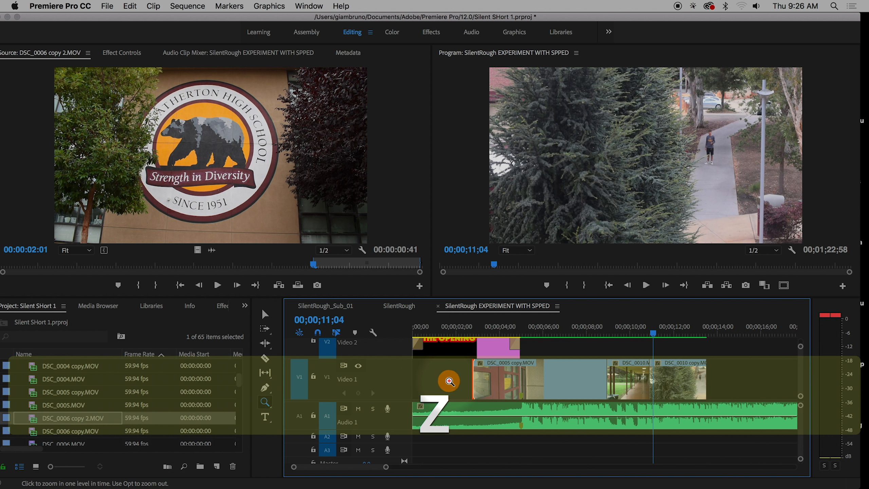
key("v")
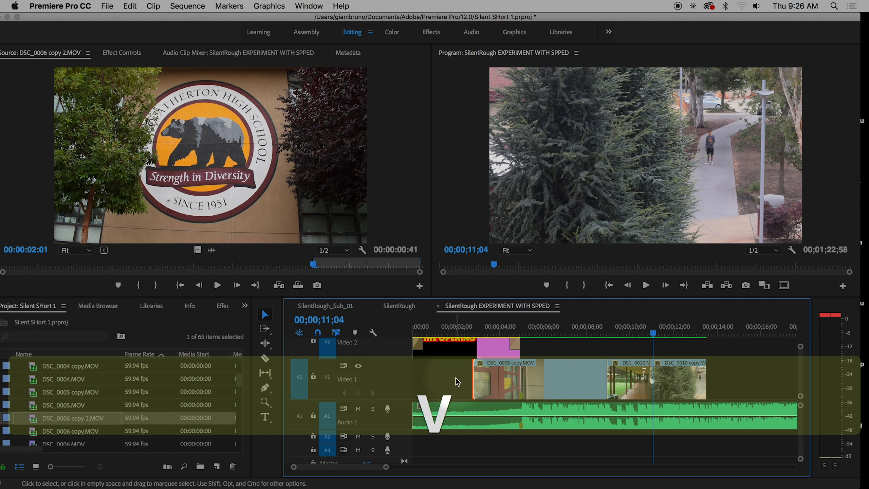
right_click(474, 379)
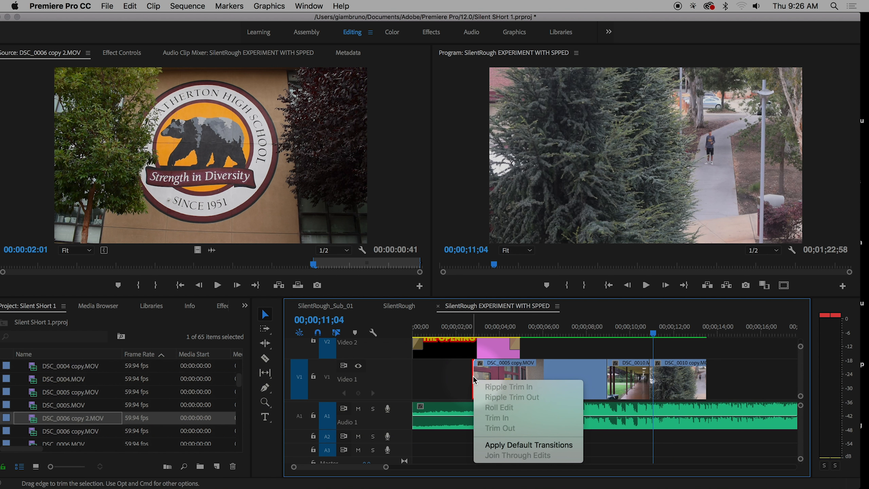
left_click(461, 377)
left_click(474, 378)
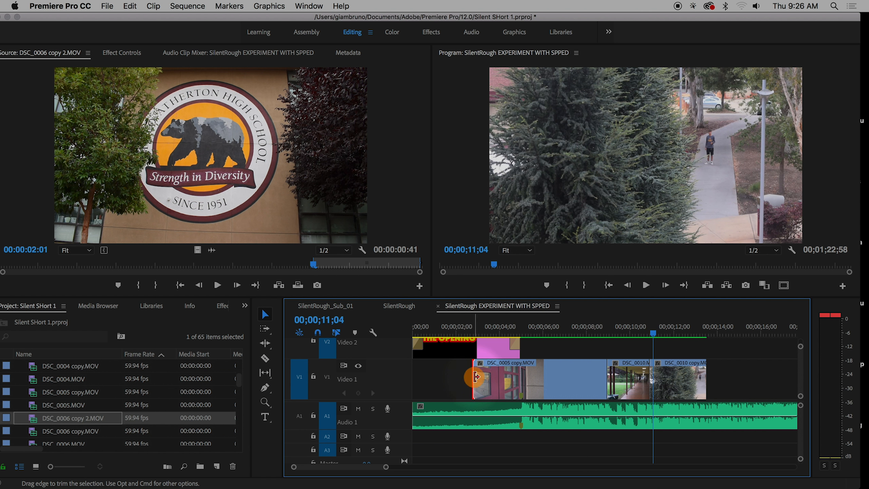
left_click(606, 376)
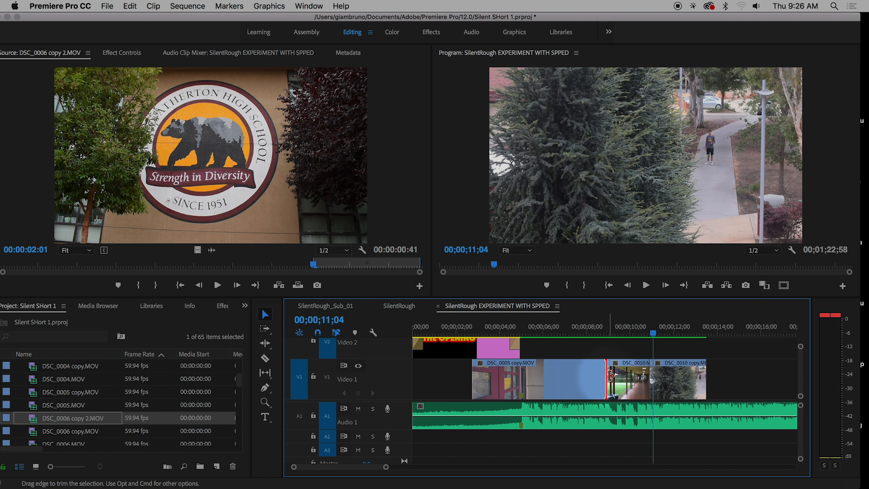
left_click(604, 377)
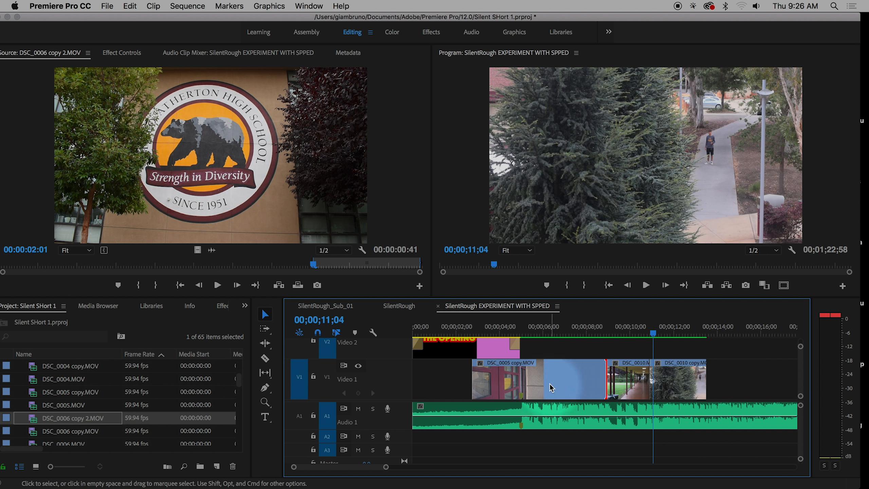
left_click(476, 381)
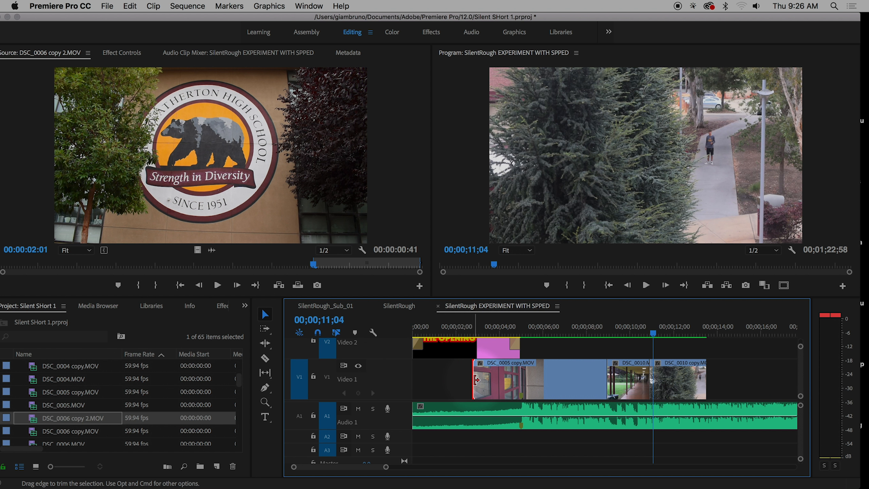
right_click(476, 381)
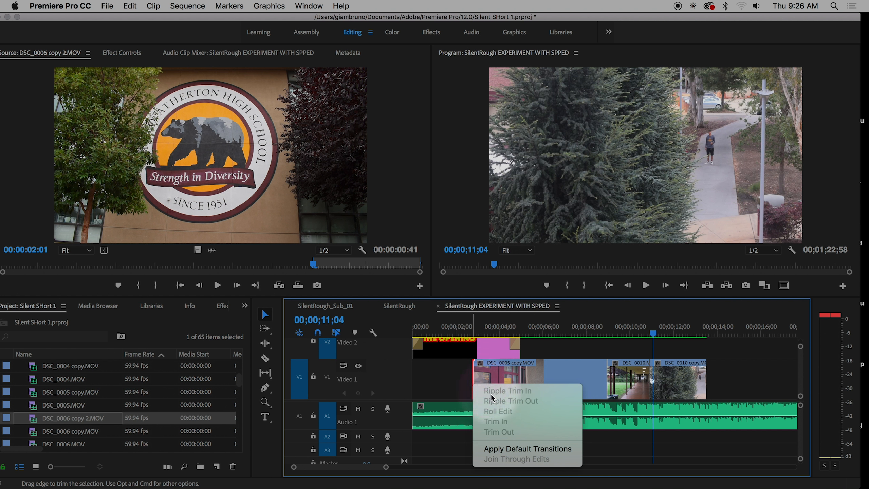
left_click(509, 452)
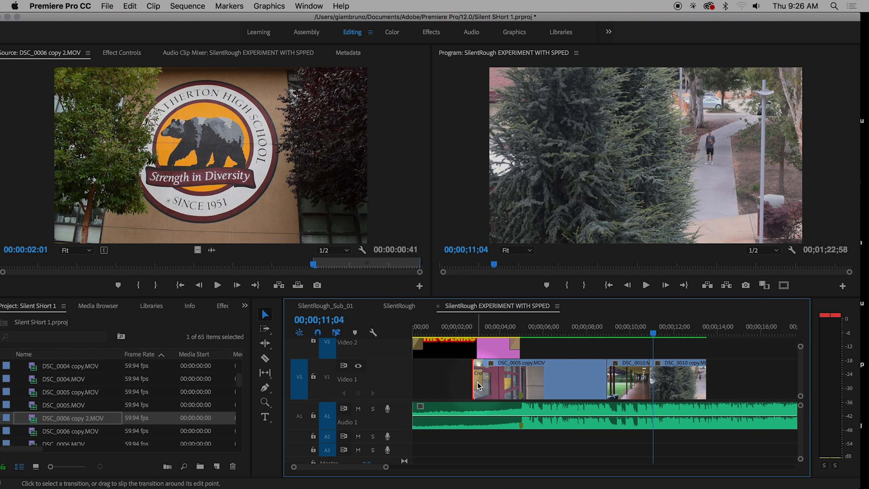
Set the duration of the transition at the start of DSC_0005 copy.MOV to 200 (two seconds).
double_click(479, 386)
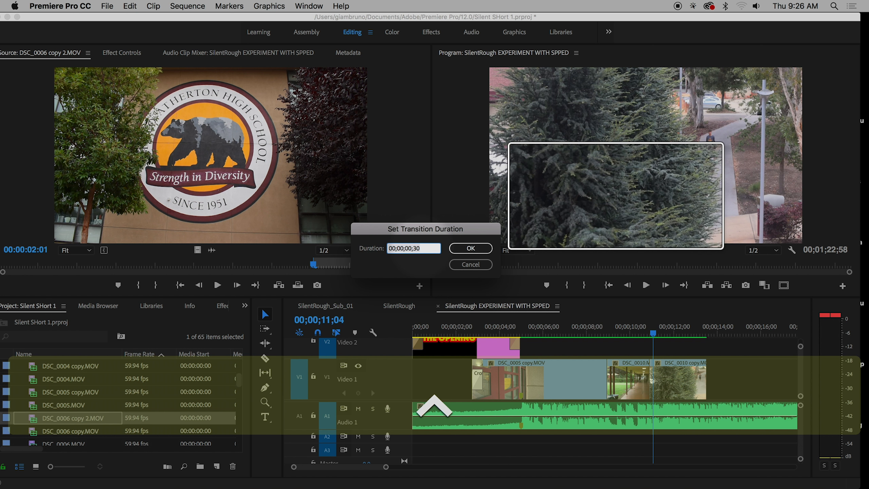
left_click(256, 308)
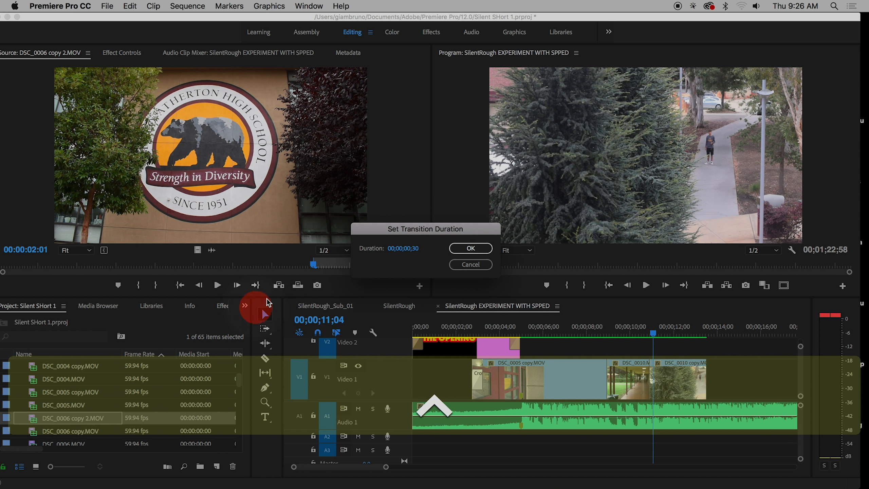
left_click_drag(396, 254, 400, 256)
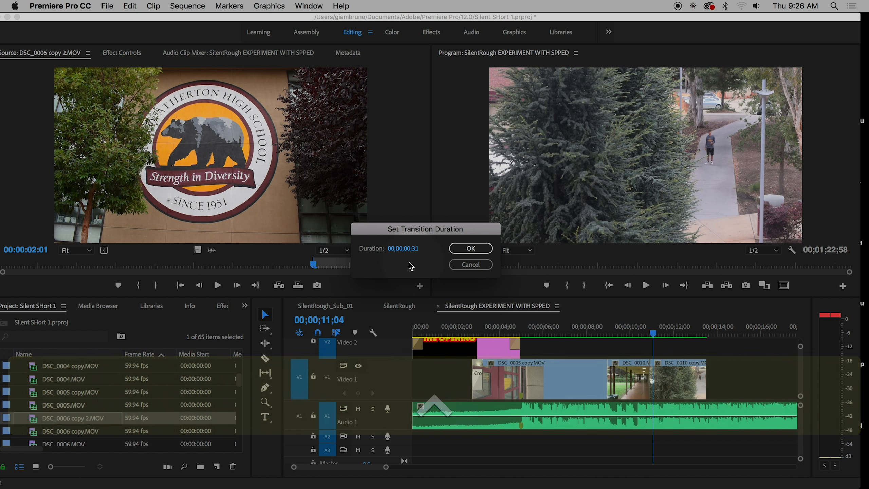
left_click(424, 247)
left_click_drag(423, 231, 390, 207)
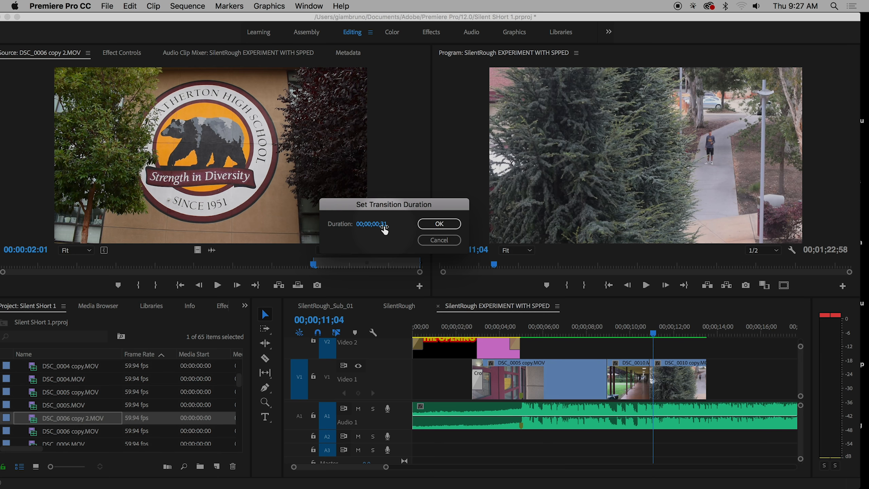
left_click(376, 224)
left_click(425, 224)
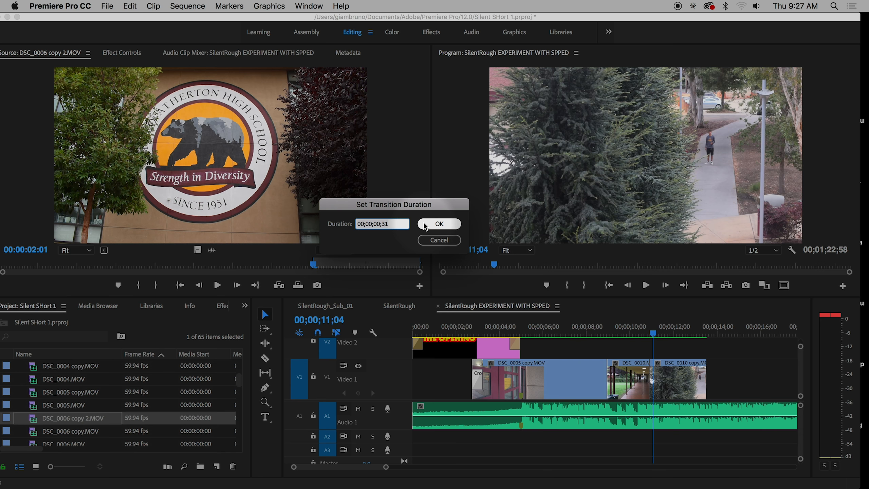
type("2")
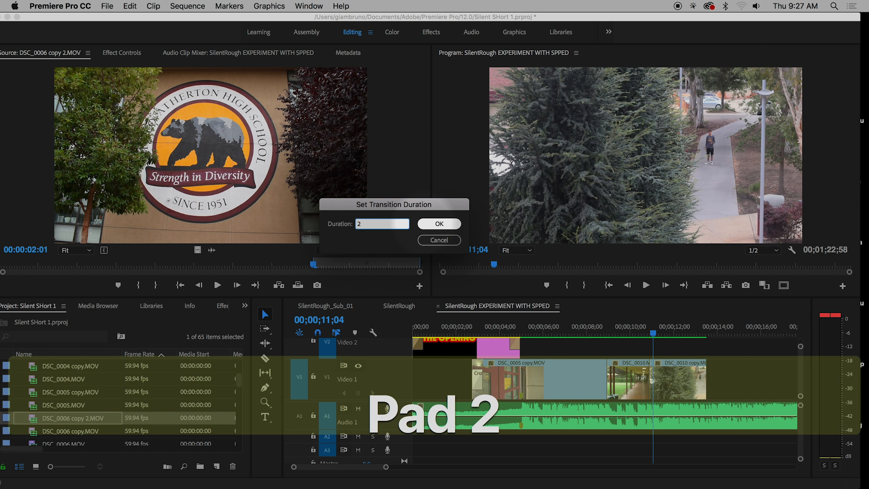
type("00")
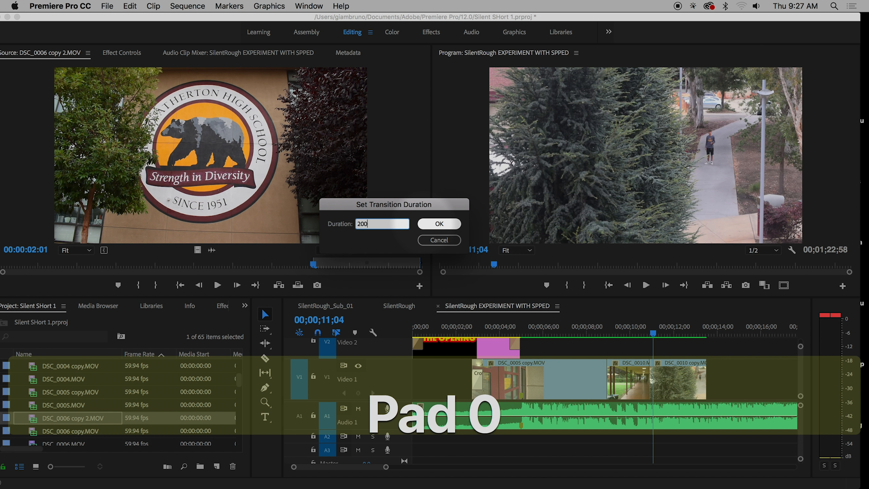
left_click(427, 224)
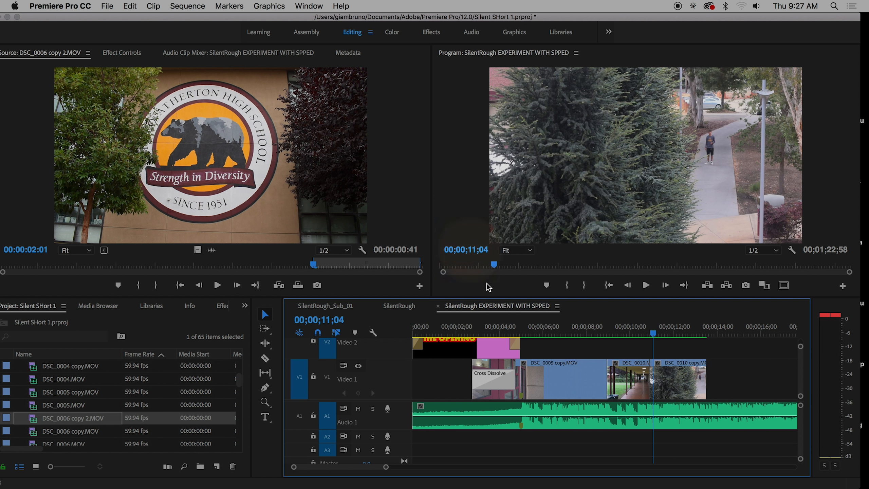
Play back the opening title and the Cross Dissolve into the door shot.
left_click(466, 334)
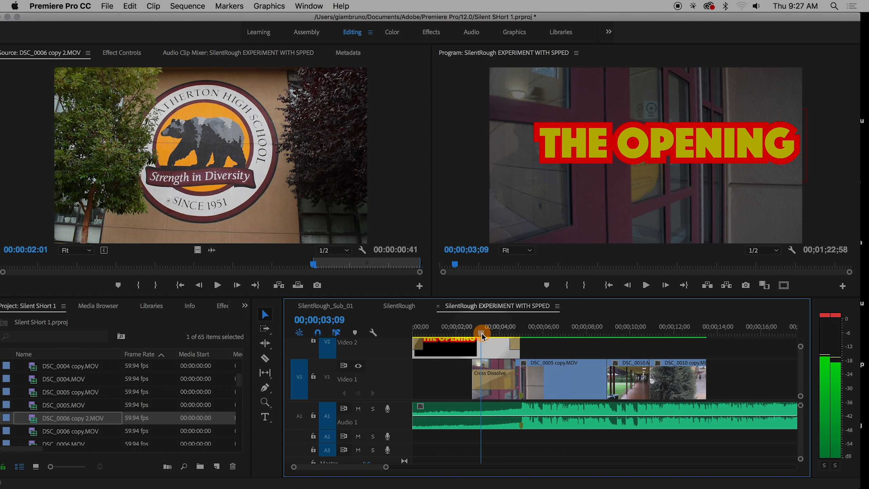
key("space")
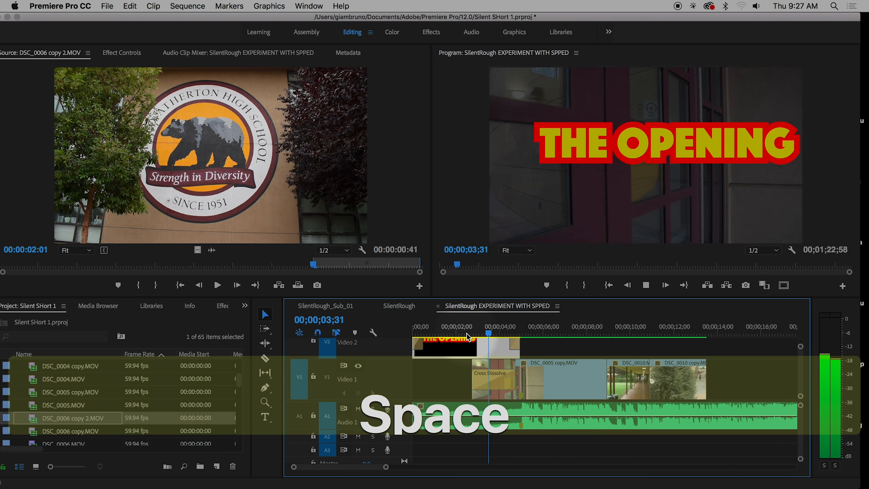
key("space")
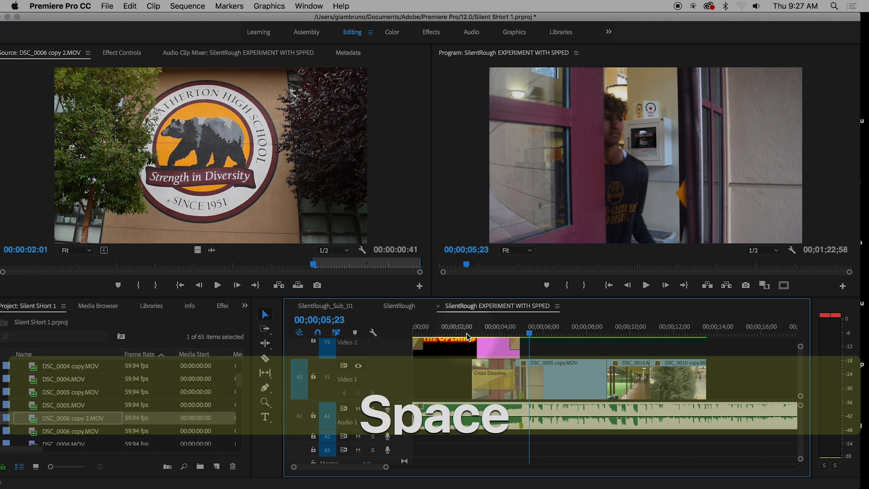
left_click(482, 385)
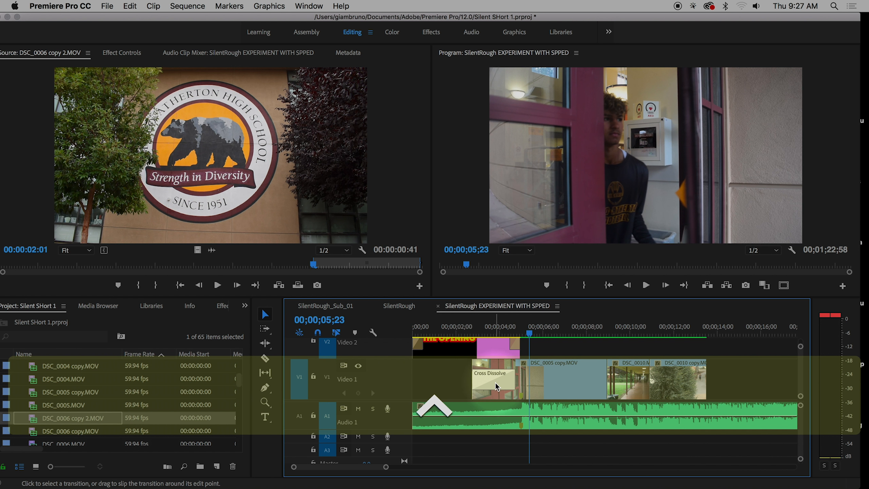
left_click(420, 363)
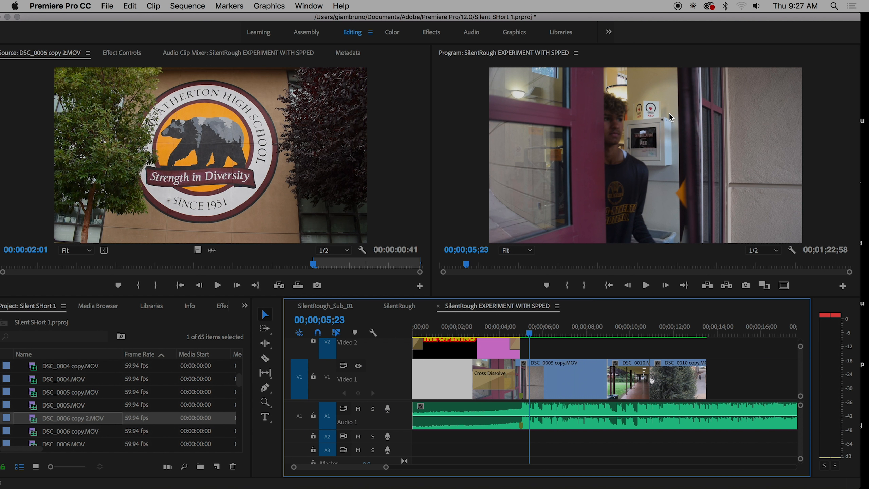
left_click(700, 135)
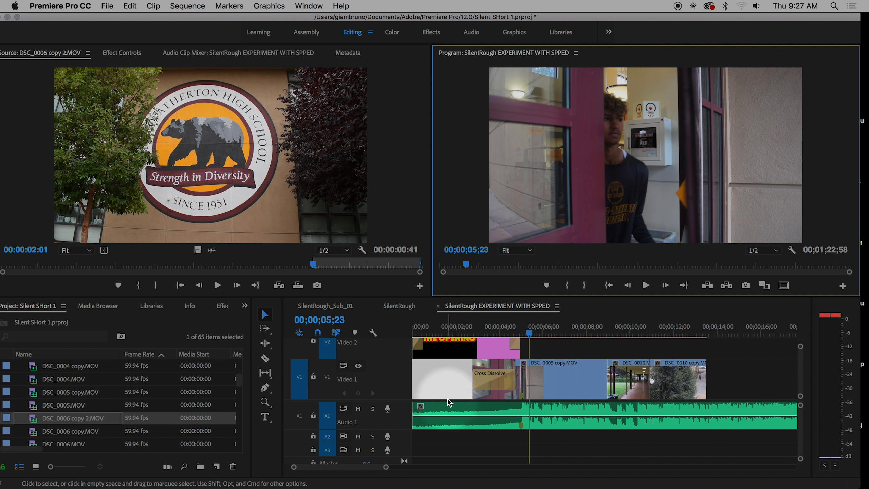
Show the available effects and expand the Dissolve group within Video Transitions.
left_click(222, 307)
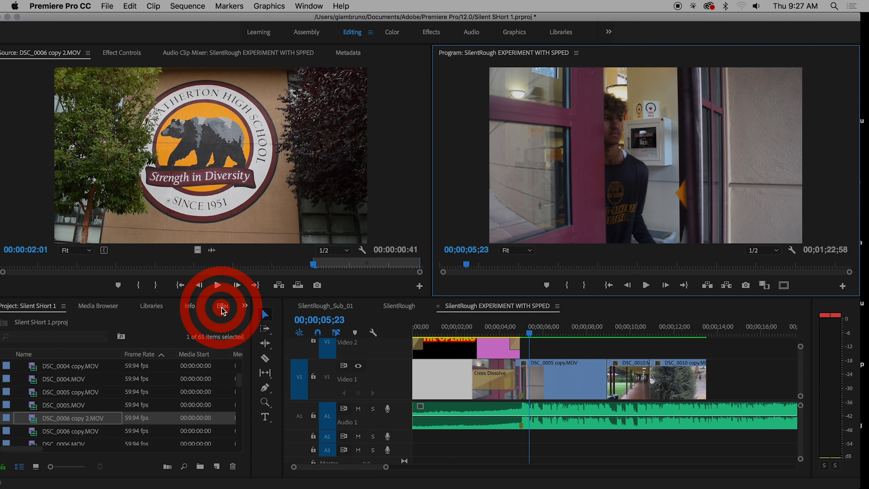
left_click(223, 308)
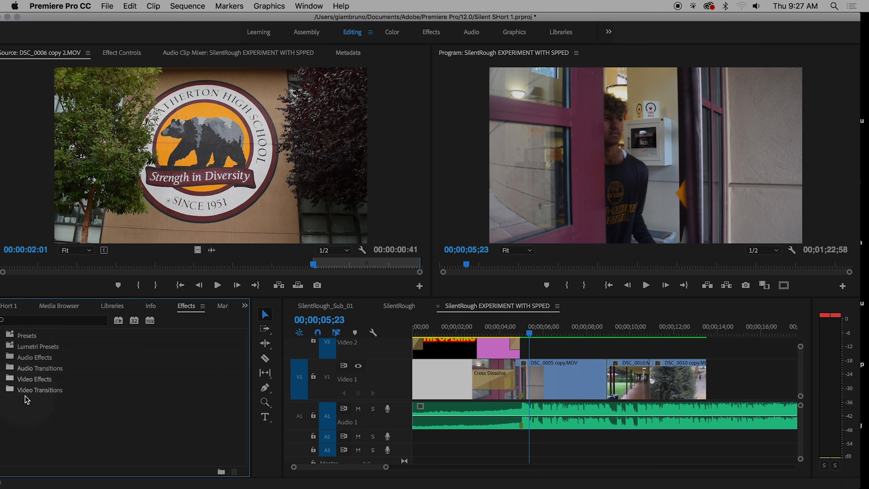
left_click(40, 392)
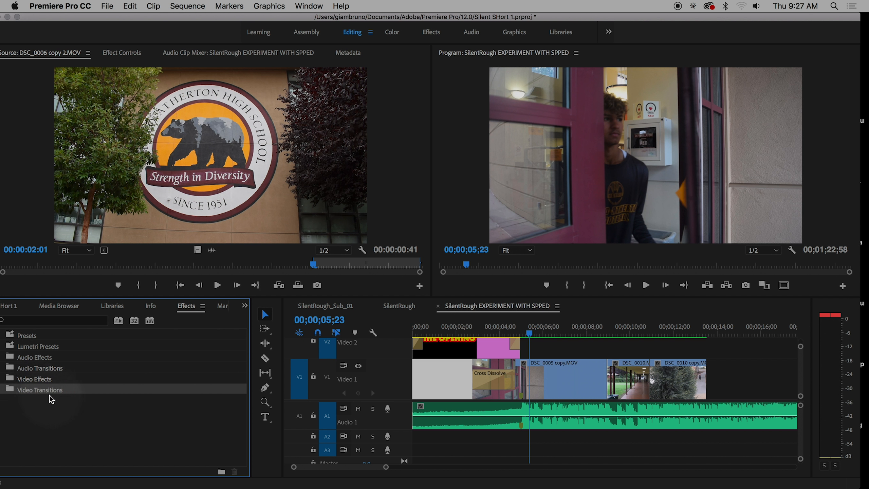
double_click(32, 390)
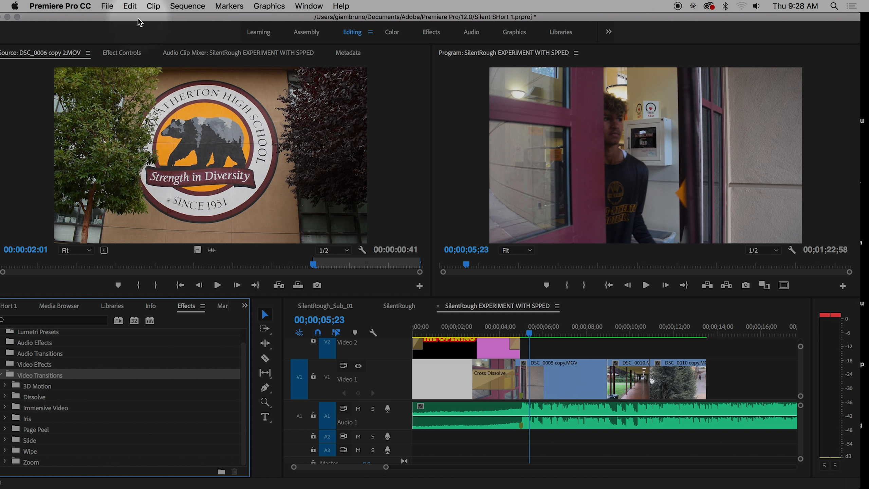
left_click_drag(140, 16, 218, 15)
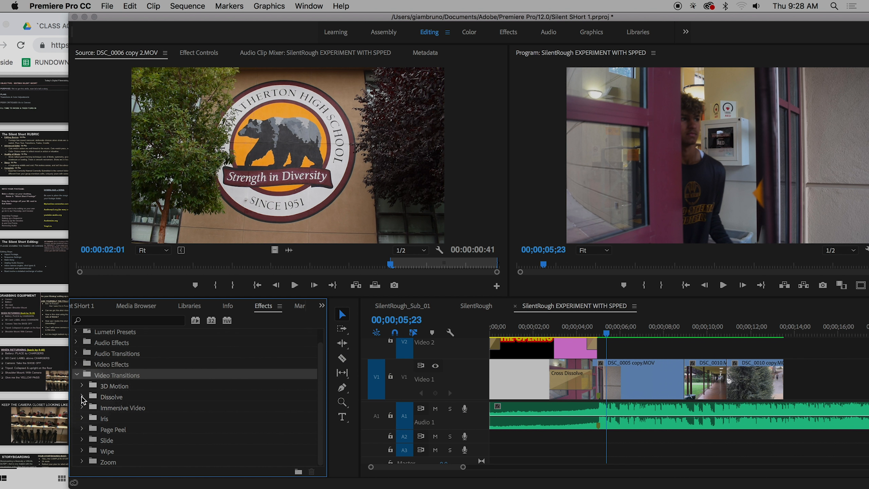
left_click(84, 398)
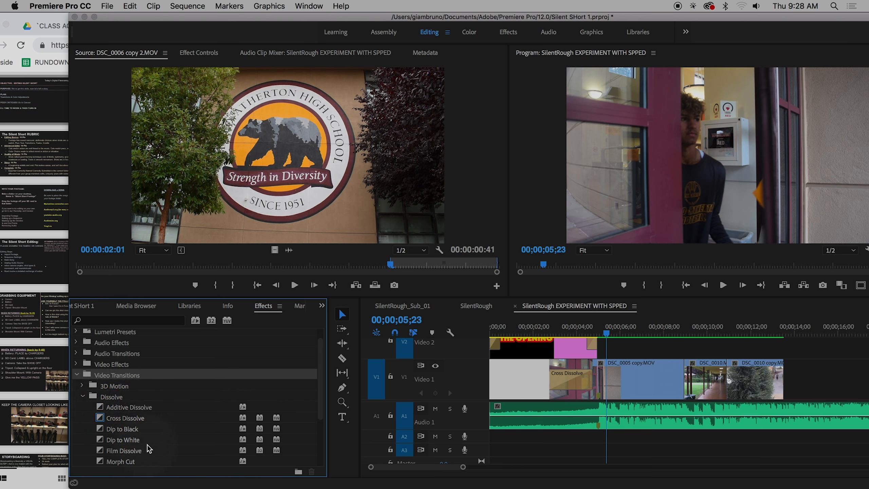
Apply Additive Dissolve to the cut between DSC_0005 copy.MOV and DSC_0010.MOV on Video 1 and preview the blend.
scroll(148, 449, "down", 3)
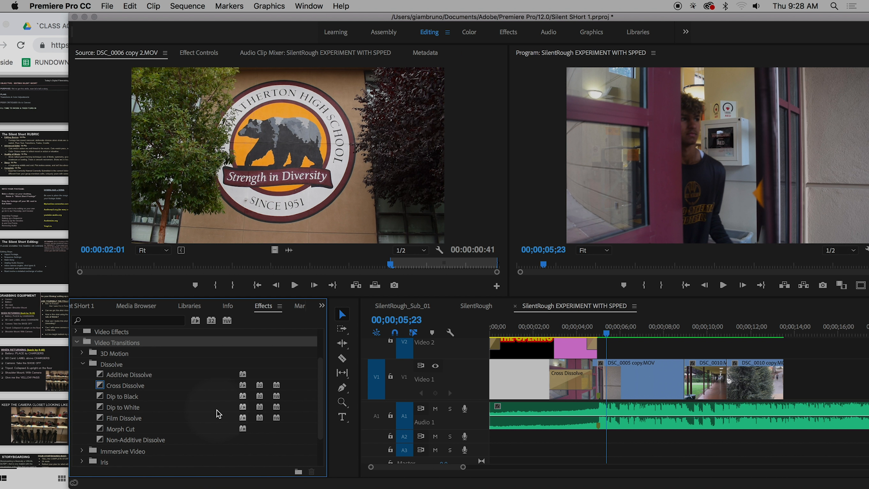
left_click_drag(123, 375, 688, 385)
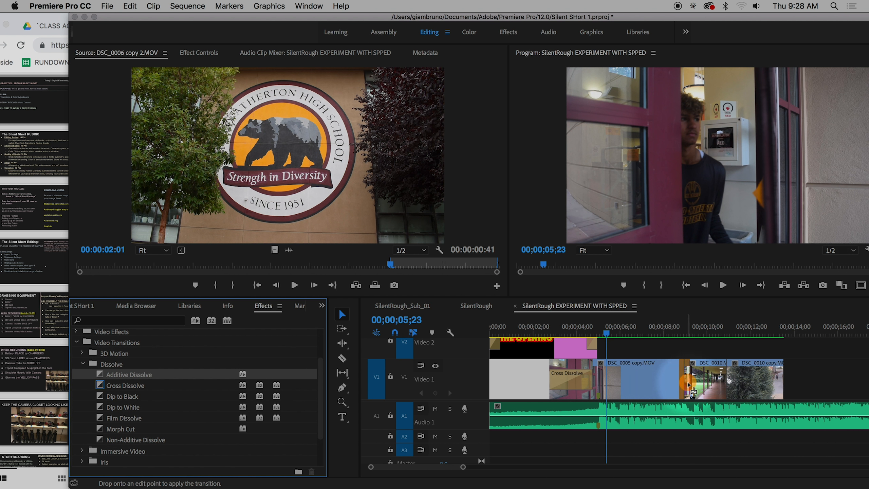
left_click(690, 326)
left_click(684, 329)
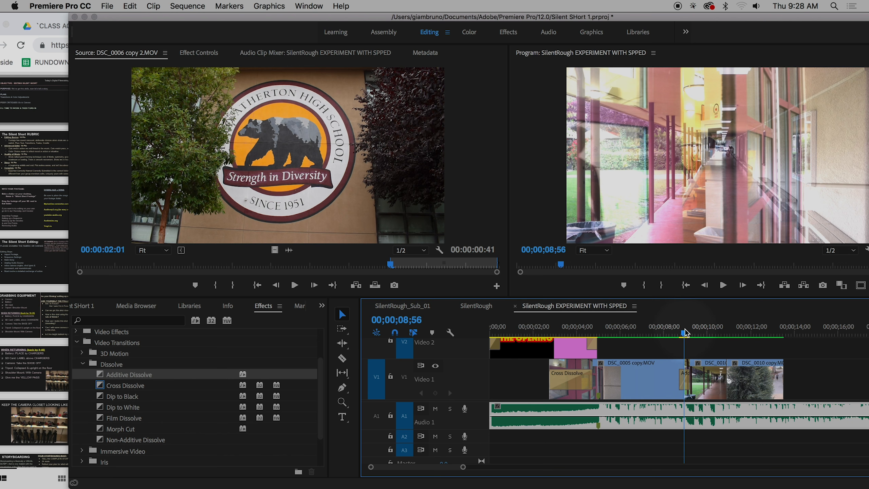
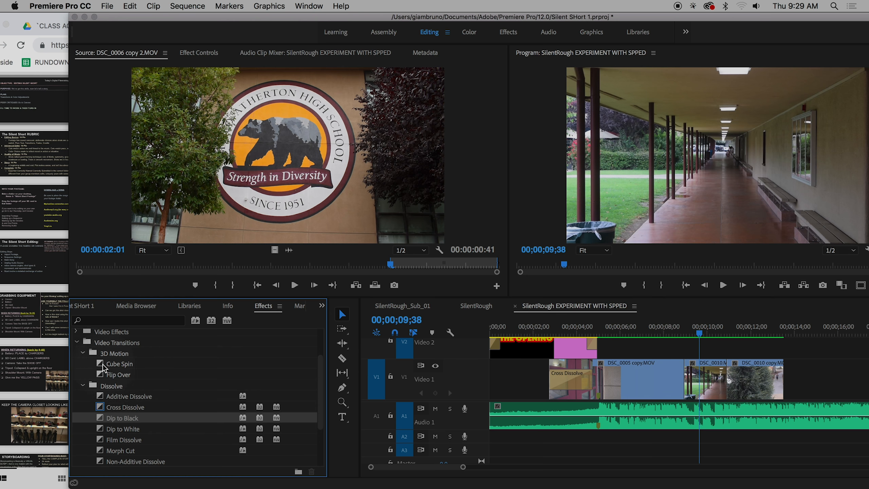
Apply the Cube Spin transition to the cut between DSC_0005 copy.MOV and DSC_0010.MOV and preview it.
left_click_drag(102, 368, 690, 379)
left_click_drag(686, 332, 687, 332)
key("space")
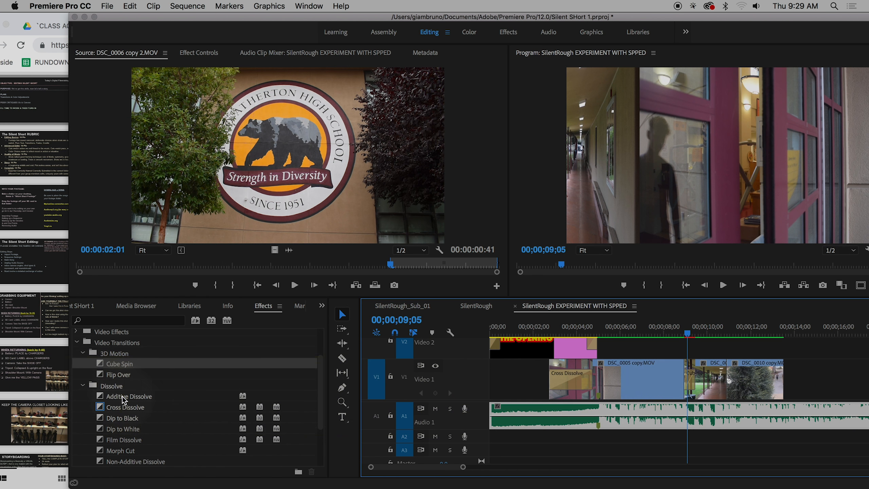
Expand the Wipe and Zoom groups within Video Transitions to see their available transitions.
scroll(123, 399, "down", 3)
left_click(83, 452)
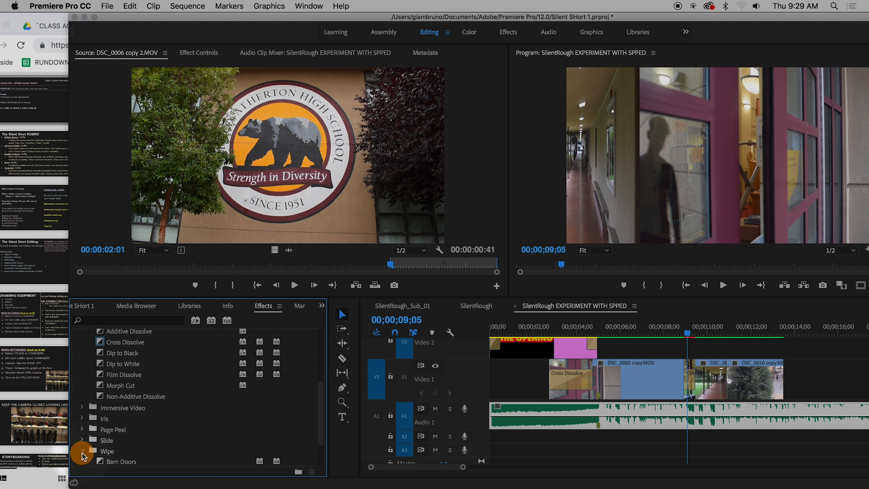
scroll(134, 435, "down", 2)
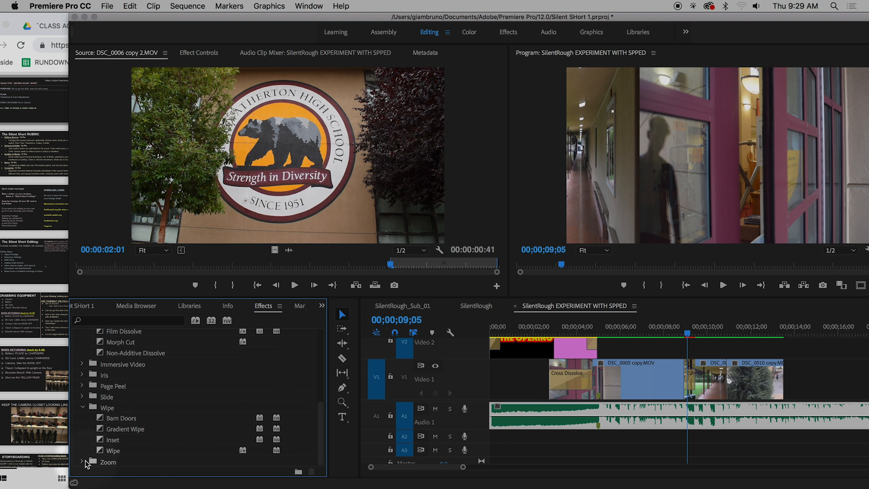
left_click(83, 462)
scroll(222, 404, "down", 1)
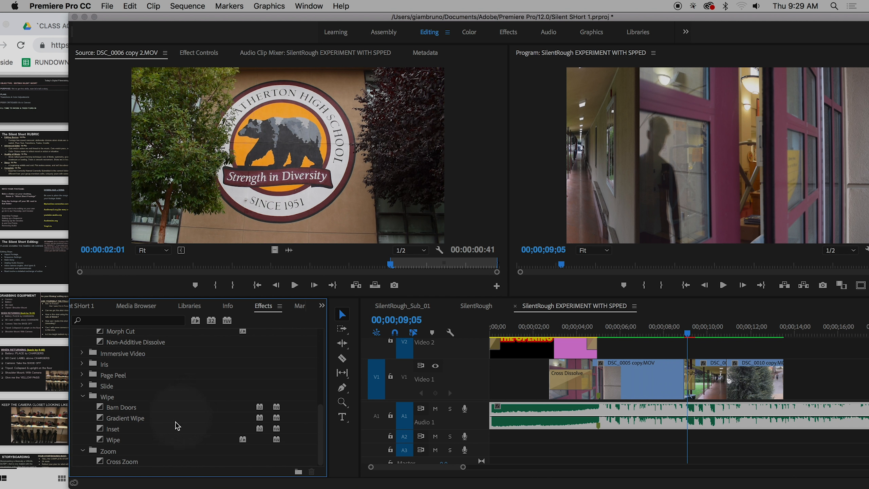
Replace the Cube Spin between DSC_0005 copy.MOV and DSC_0010.MOV with Cross Zoom and play it back.
left_click(691, 377)
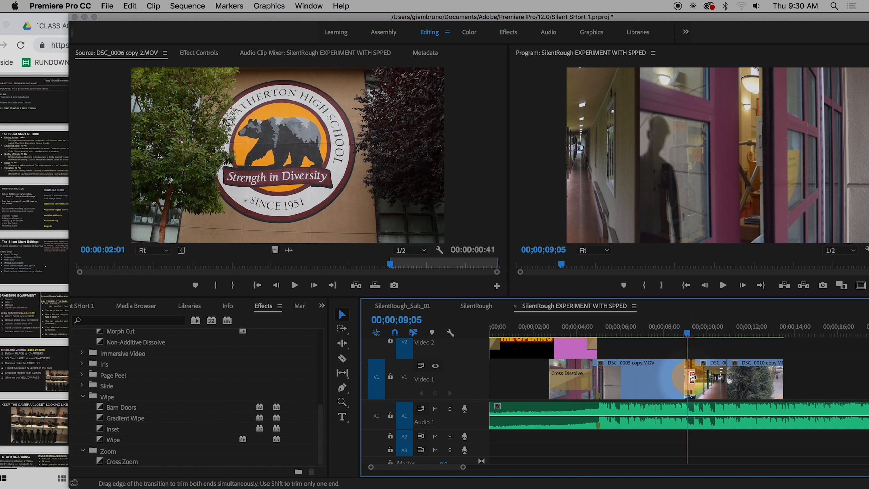
key("BackSpace")
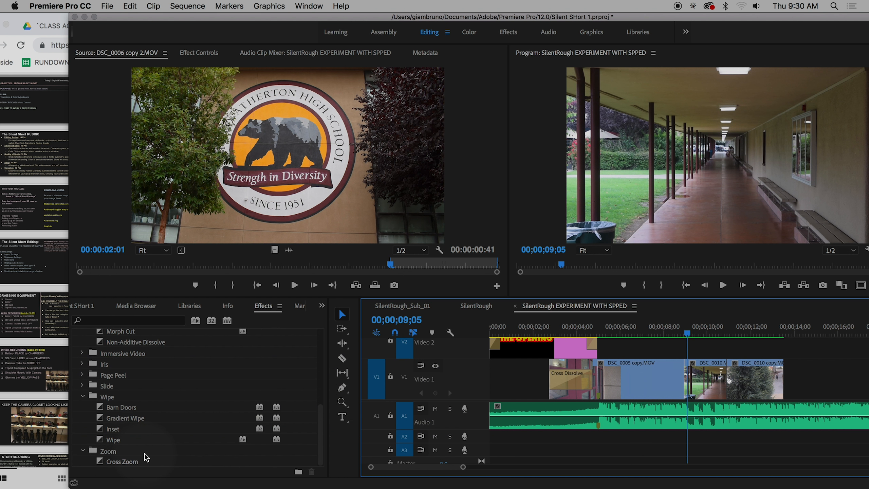
left_click_drag(113, 460, 688, 384)
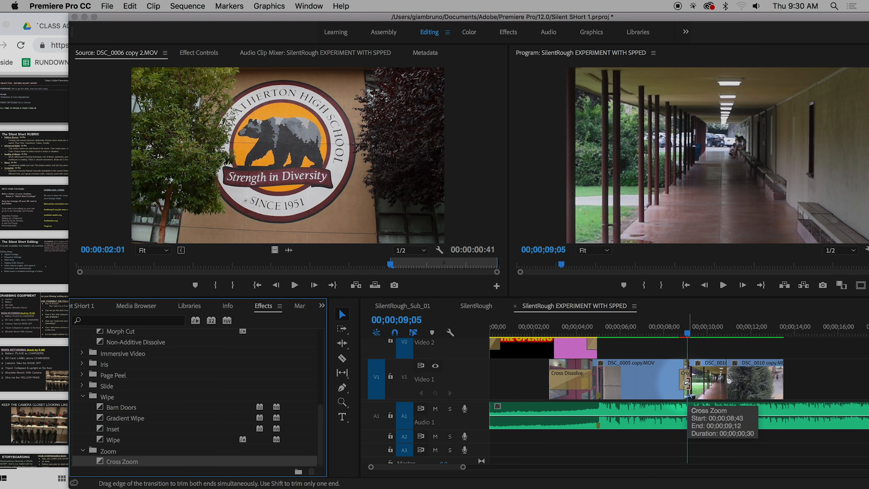
left_click_drag(686, 332, 678, 335)
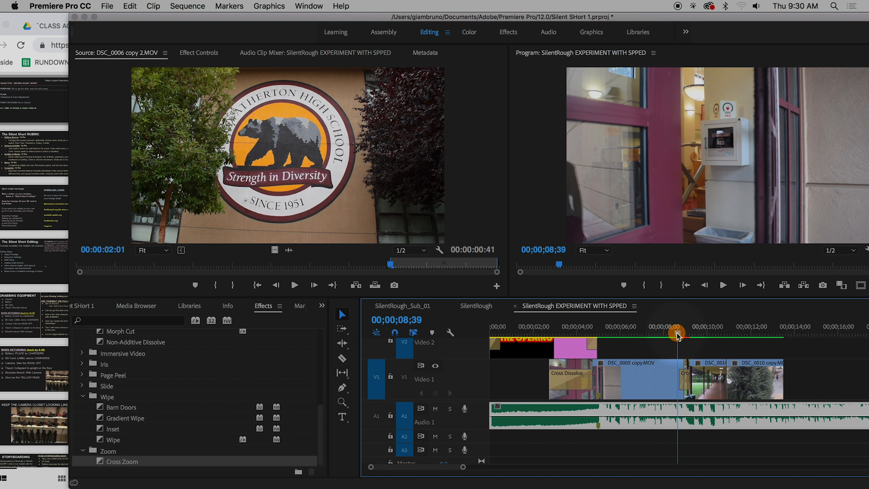
key("space")
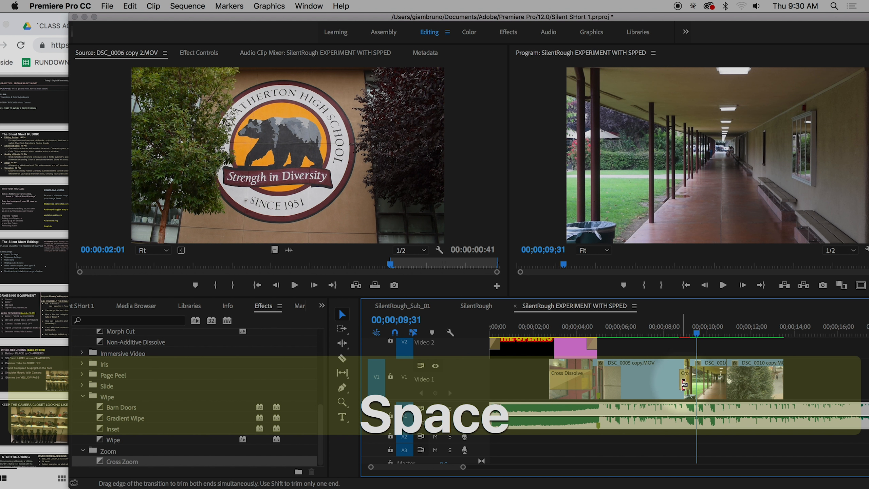
Check the Cross Zoom transition's duration and show its settings in the effect controls.
double_click(685, 384)
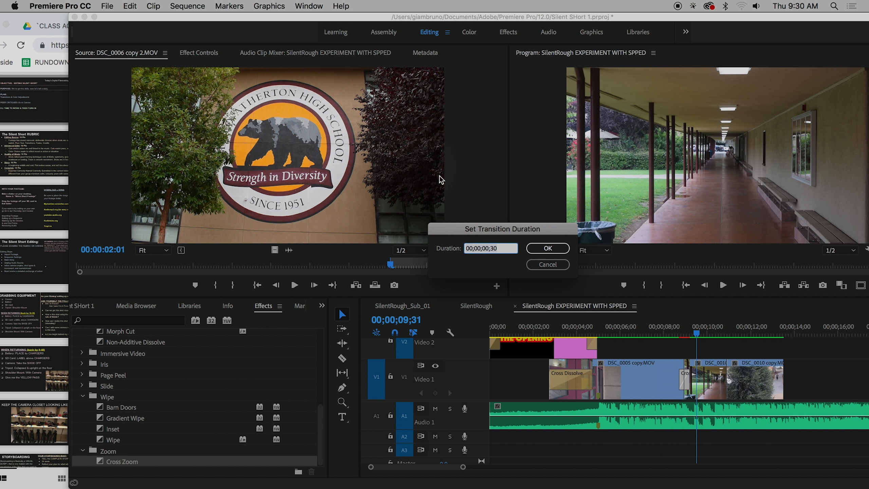
left_click(548, 248)
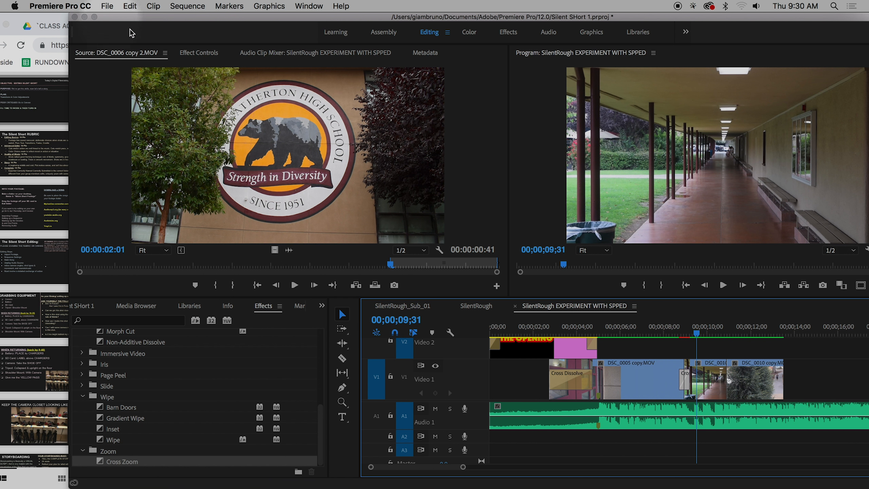
left_click(199, 52)
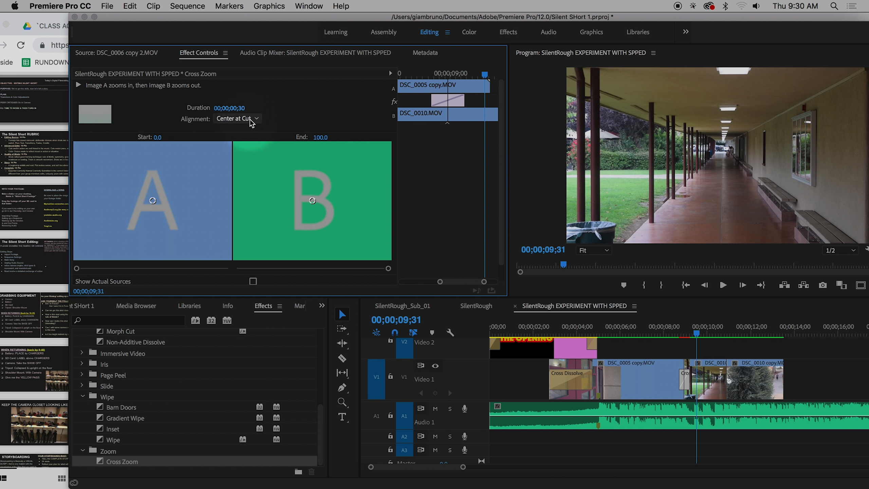
Replace the Cross Zoom between DSC_0005 copy.MOV and DSC_0010.MOV with Cube Spin from 3D Motion and play it back.
left_click(685, 381)
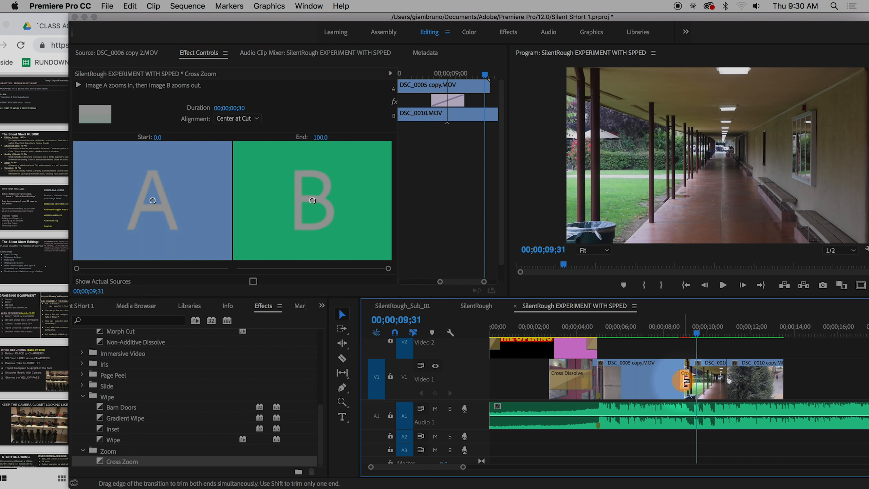
key("BackSpace")
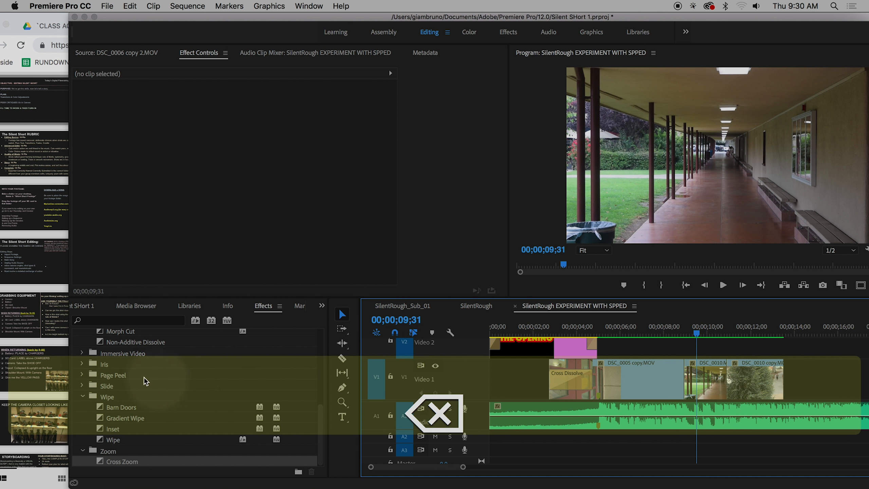
scroll(101, 356, "up", 10)
scroll(101, 356, "down", 2)
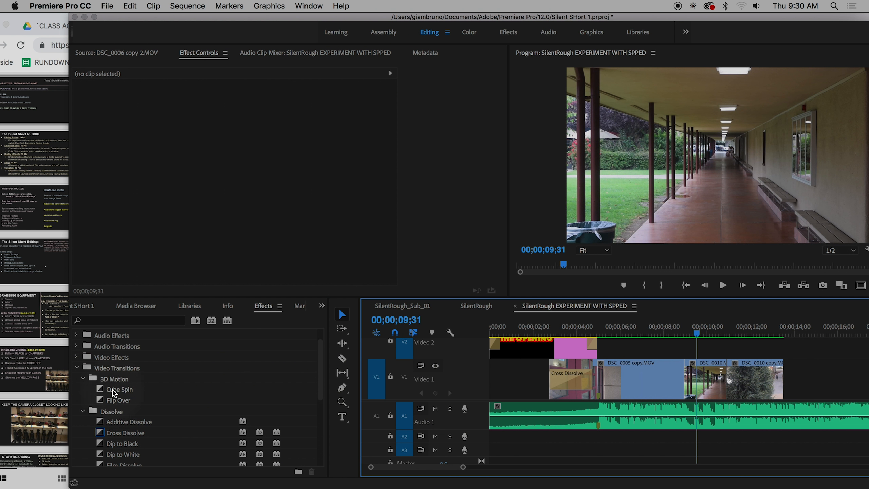
left_click_drag(116, 390, 684, 383)
left_click(678, 333)
key("space")
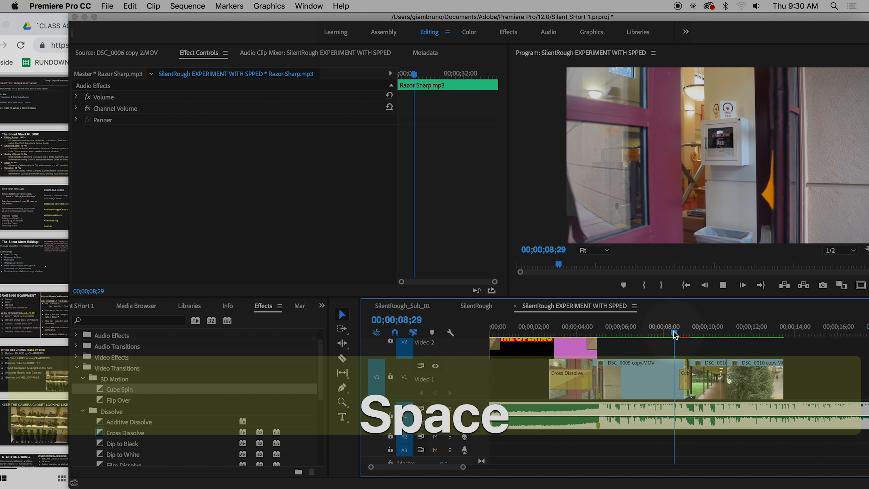
key("space")
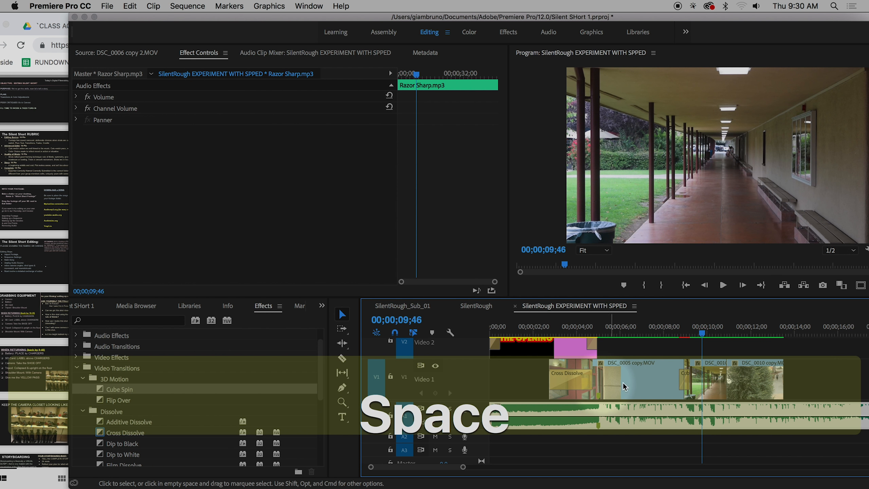
Change the Cube Spin transition's direction to a vertical spin and play back the cut.
left_click(685, 382)
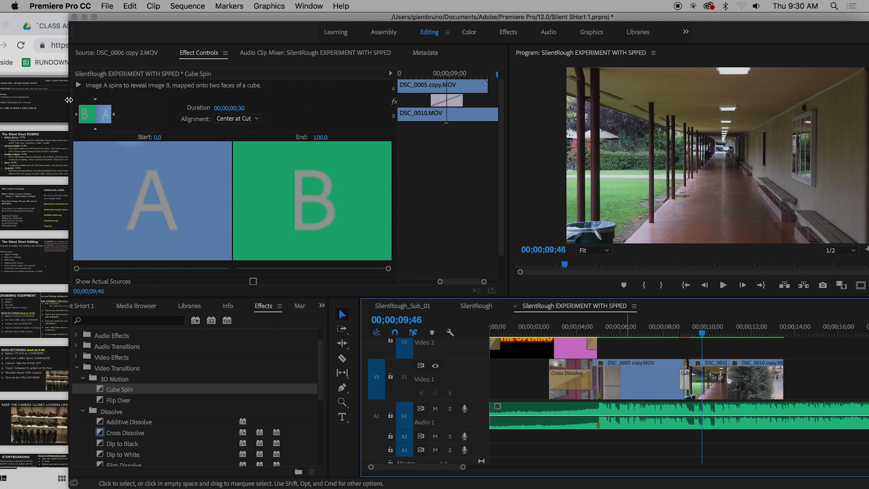
left_click(113, 117)
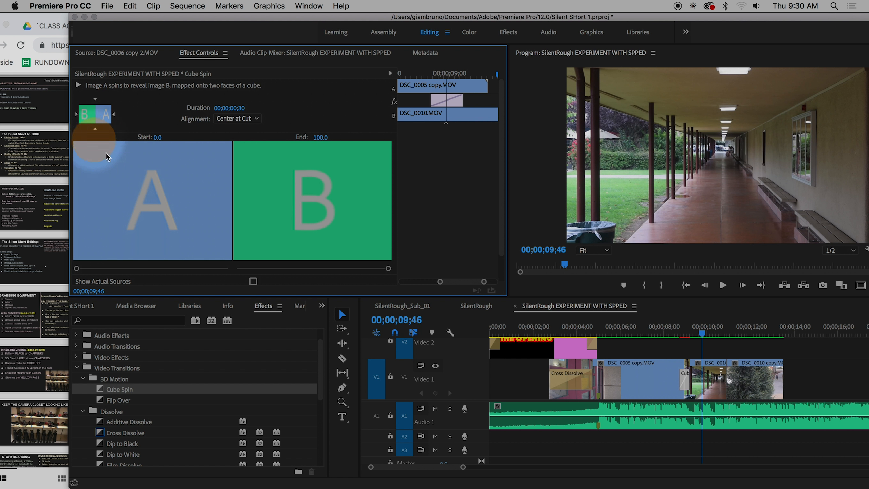
left_click(95, 129)
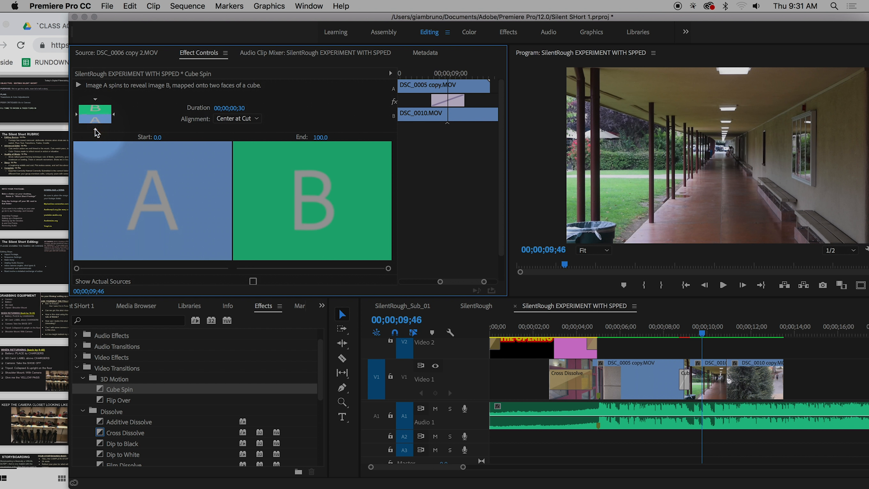
left_click(674, 333)
key("space")
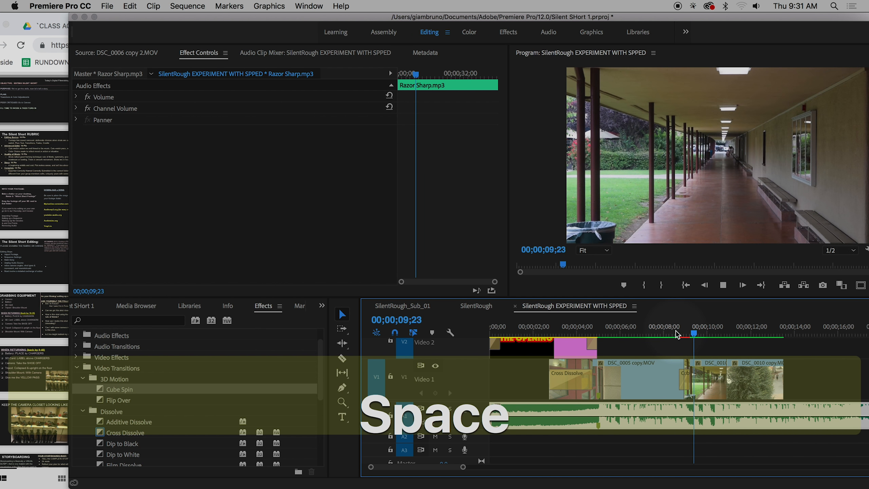
key("space")
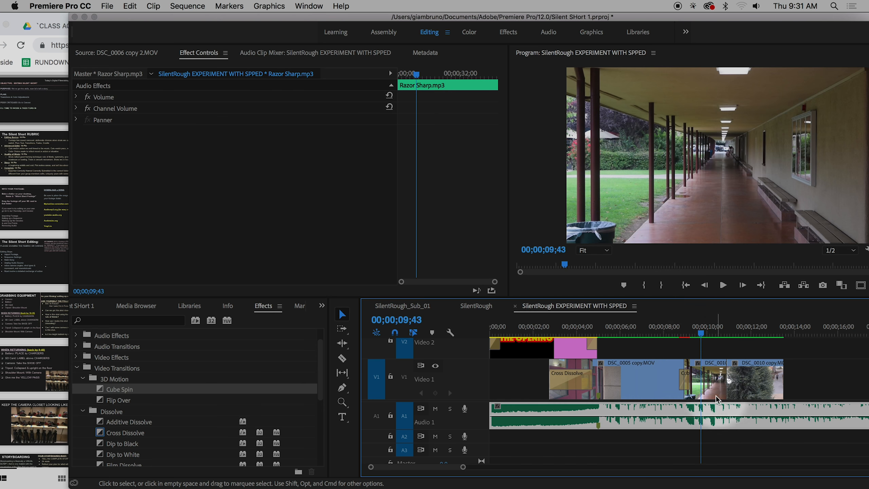
Delete the Cube Spin transition between DSC_0005 copy.MOV and DSC_0010.MOV.
left_click(687, 384)
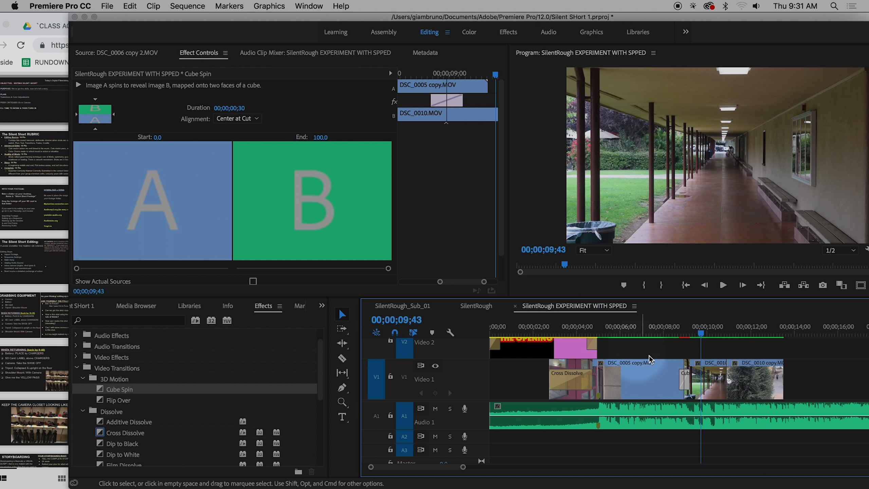
left_click(684, 381)
key("BackSpace")
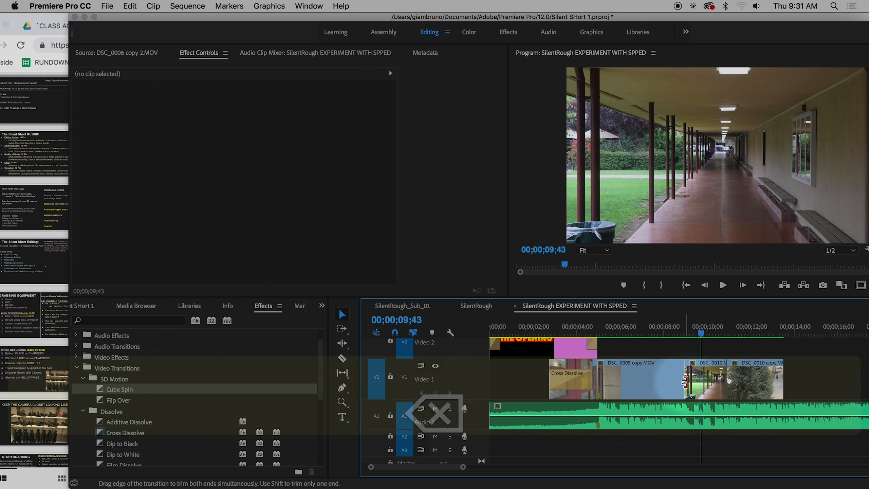
Zoom in on the two clips near 28 seconds and view DSC_0006 copy 2.MOV and DSC_0002 copy.MOV in the source monitor.
scroll(623, 385, "right", 3)
scroll(623, 390, "right", 10)
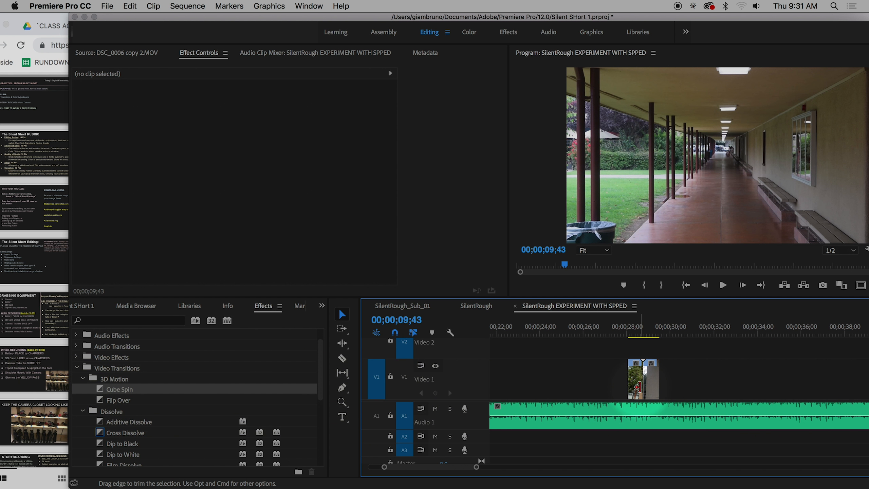
key("z")
left_click(640, 380)
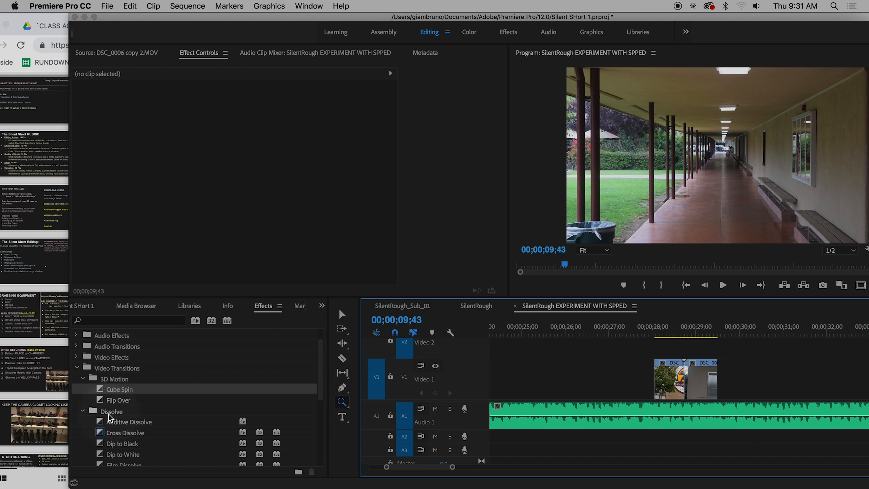
scroll(110, 417, "down", 5)
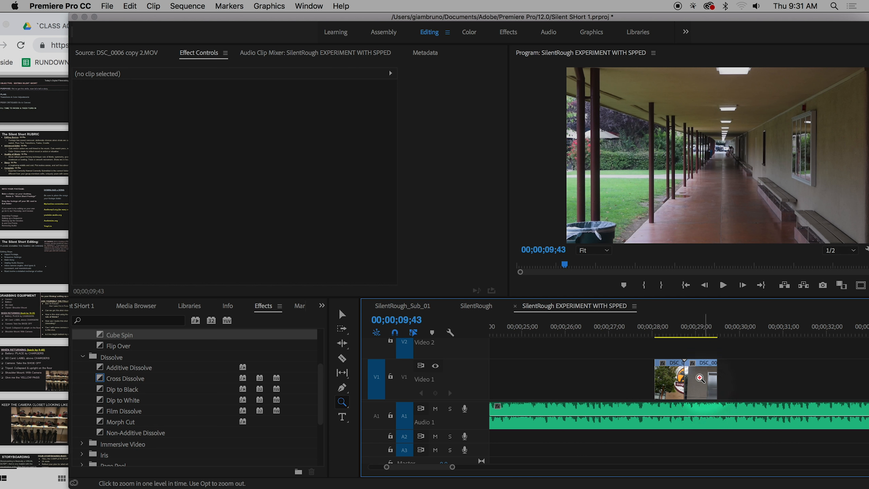
key("v")
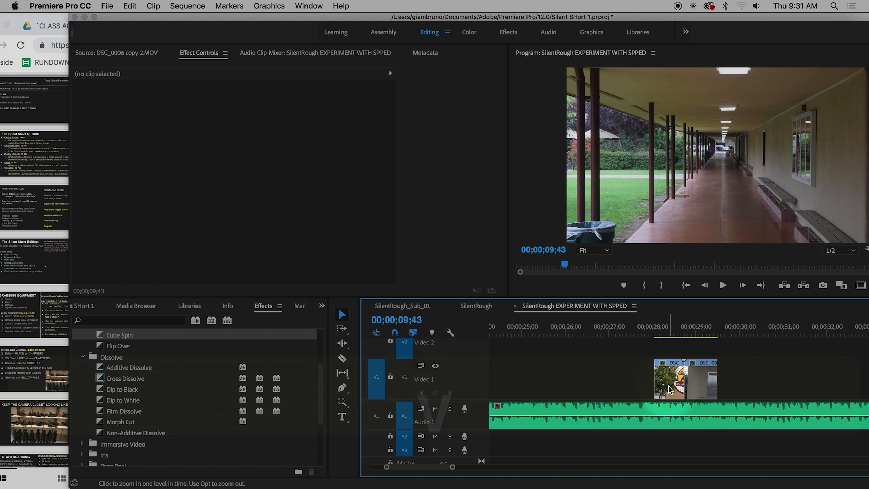
double_click(669, 386)
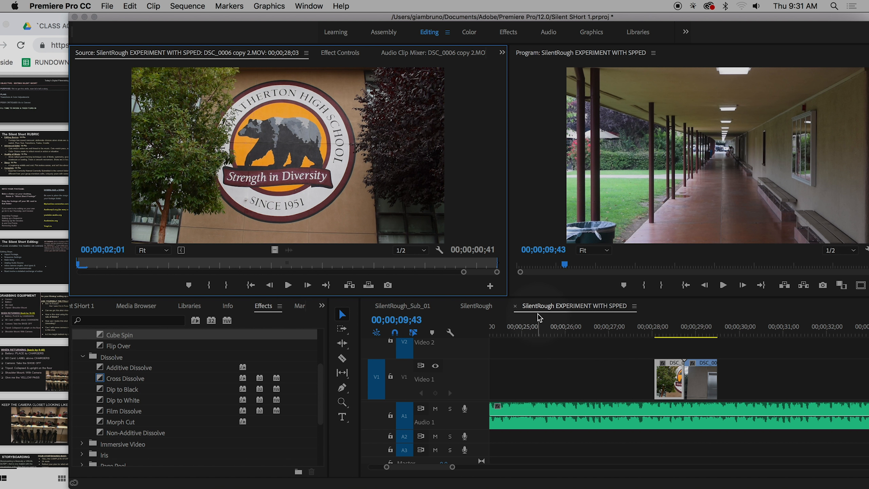
double_click(705, 379)
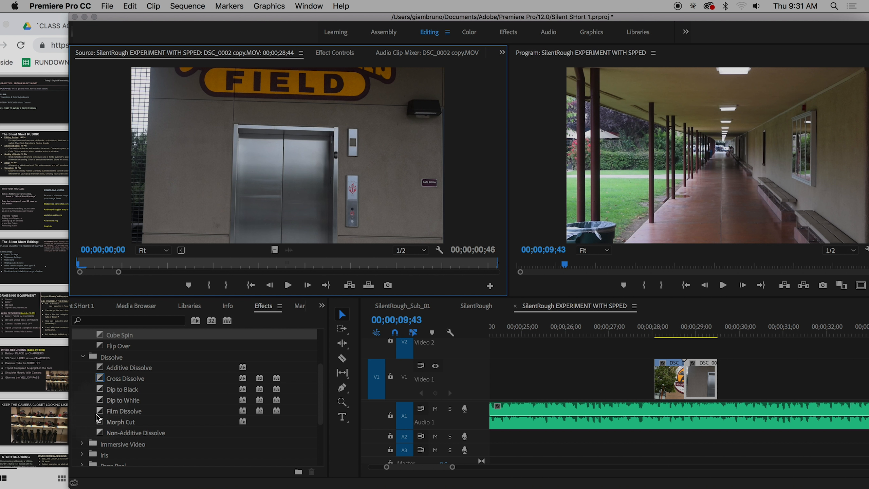
Apply a Cross Dissolve between DSC_0006 copy 2.MOV and DSC_0002 copy.MOV near 28 seconds, accepting repeated frames, and play it back.
left_click(100, 403)
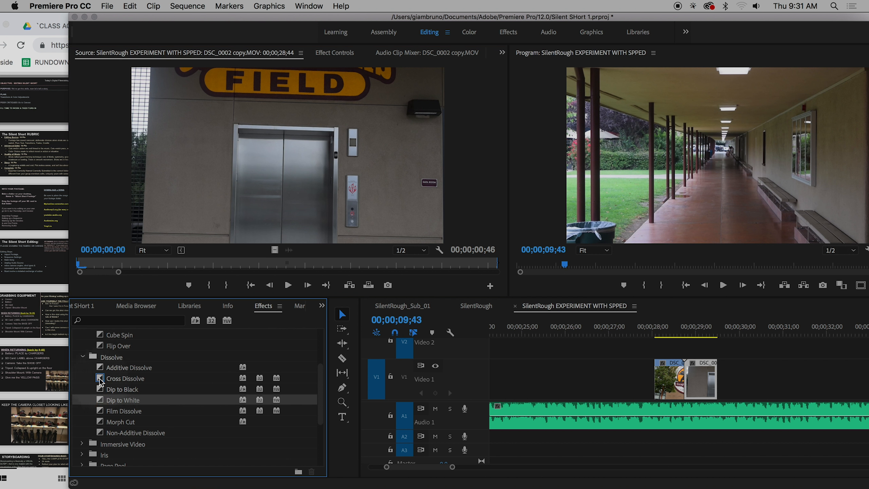
left_click_drag(100, 378, 682, 384)
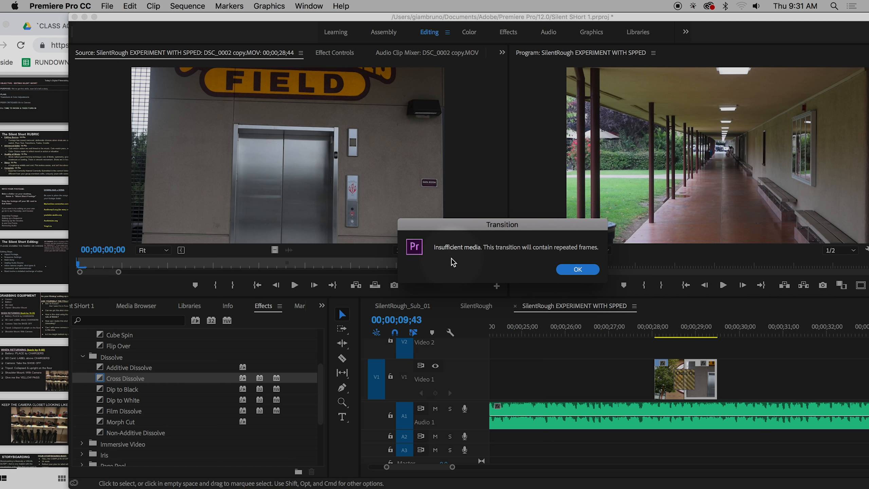
left_click(578, 270)
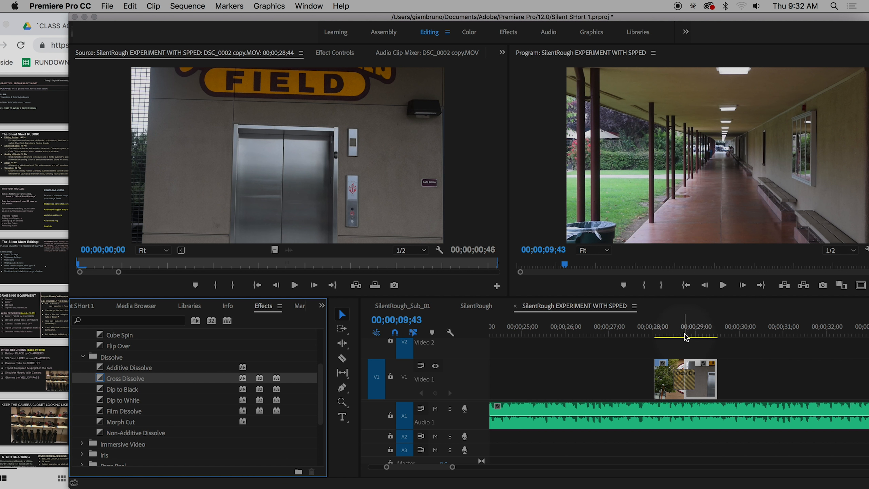
left_click_drag(676, 333, 672, 336)
key("space")
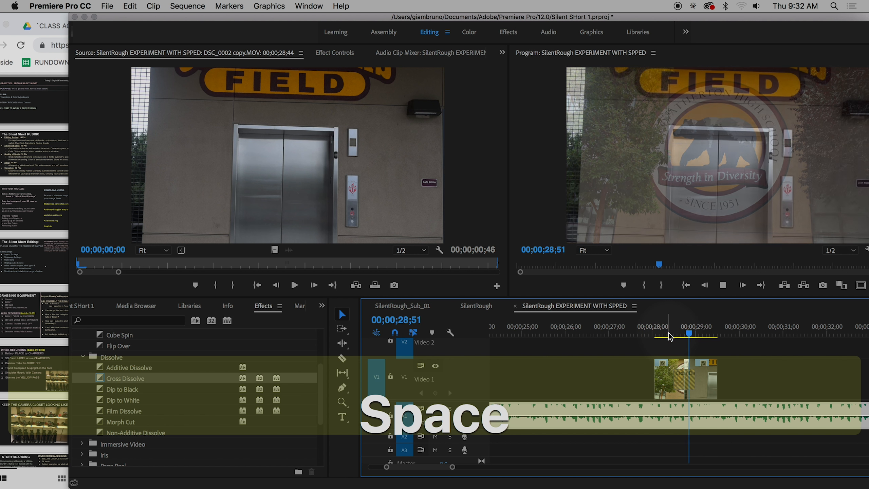
left_click(664, 334)
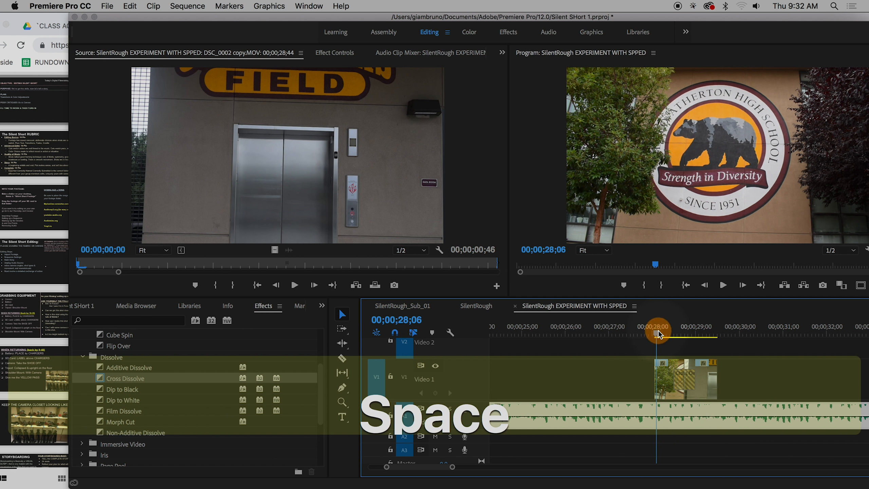
key("space")
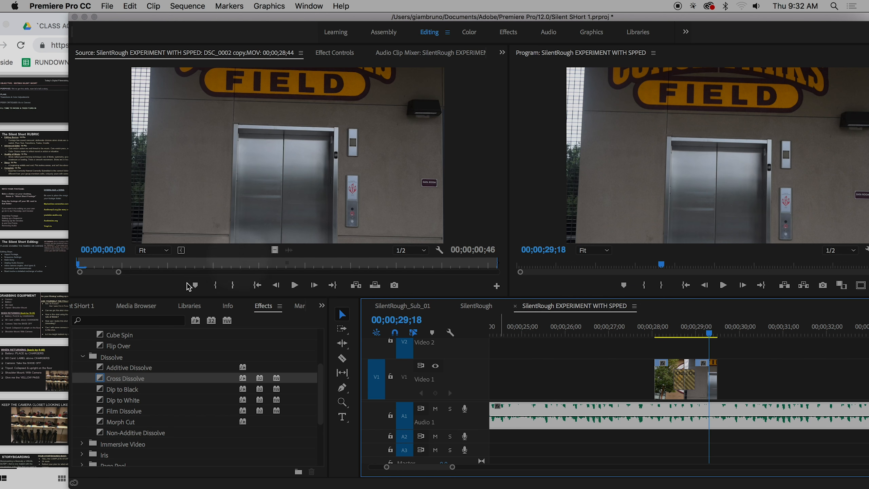
Set Additive Dissolve as the default transition and bring up the edit-point options at the end of DSC_0002 copy.MOV.
scroll(616, 196, "up", 2)
scroll(615, 195, "up", 3)
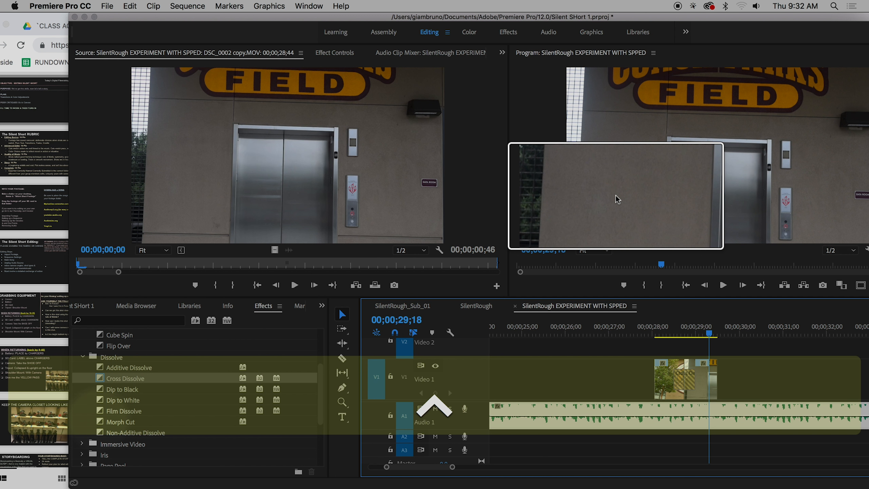
scroll(615, 196, "down", 5)
left_click(102, 409)
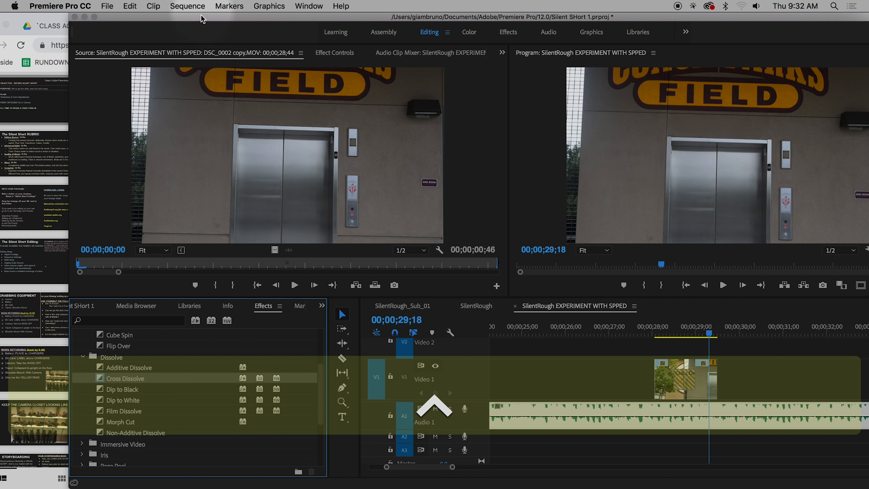
left_click_drag(202, 17, 127, 7)
left_click(56, 413)
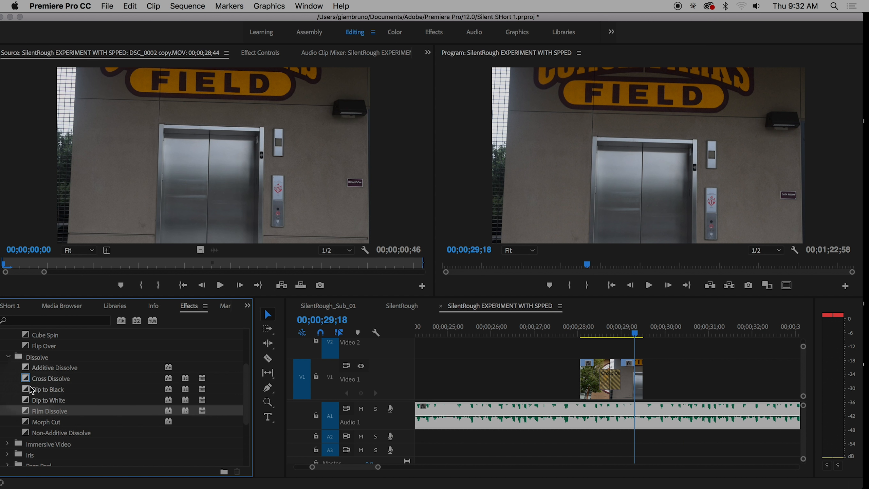
left_click(44, 369)
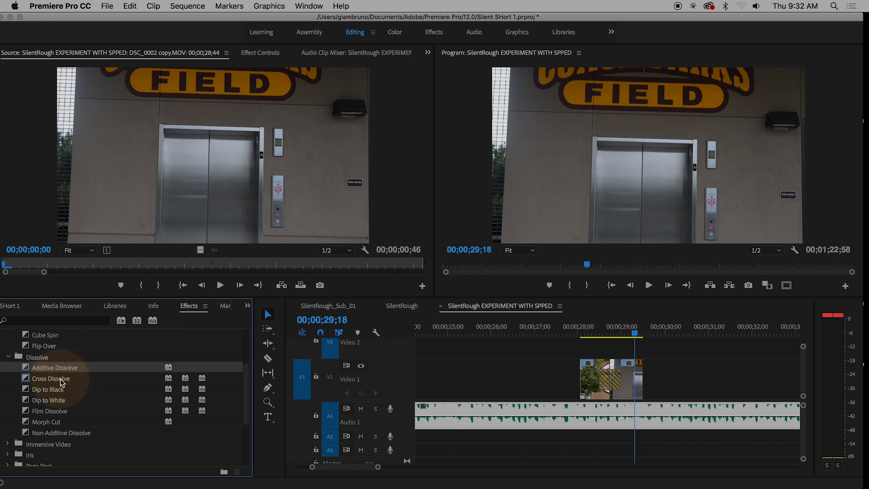
right_click(44, 369)
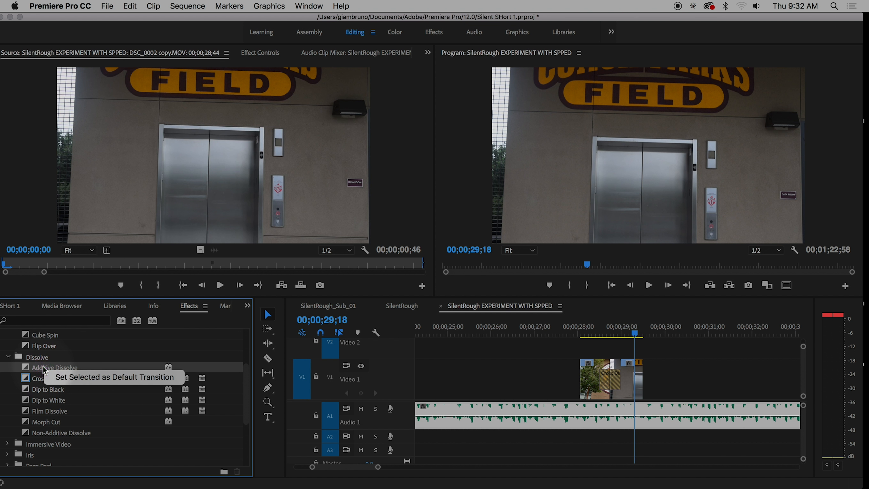
left_click(70, 377)
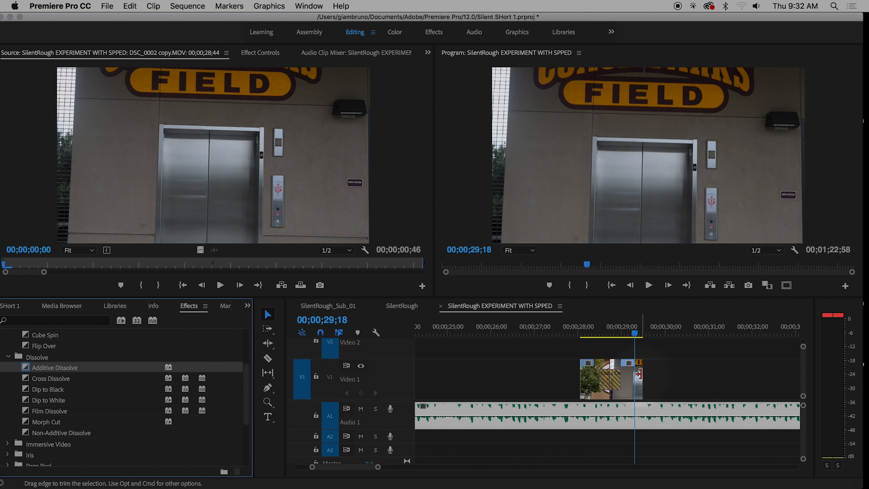
right_click(640, 378)
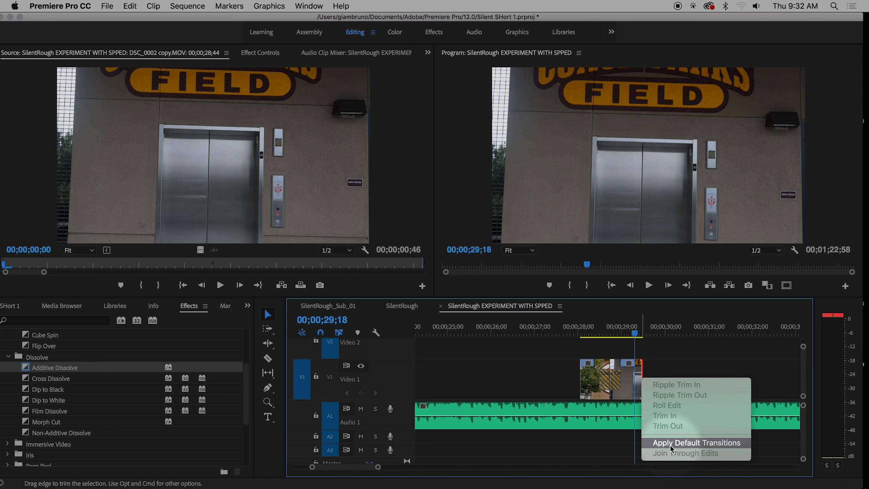
Set Cross Dissolve as the default transition.
left_click(52, 381)
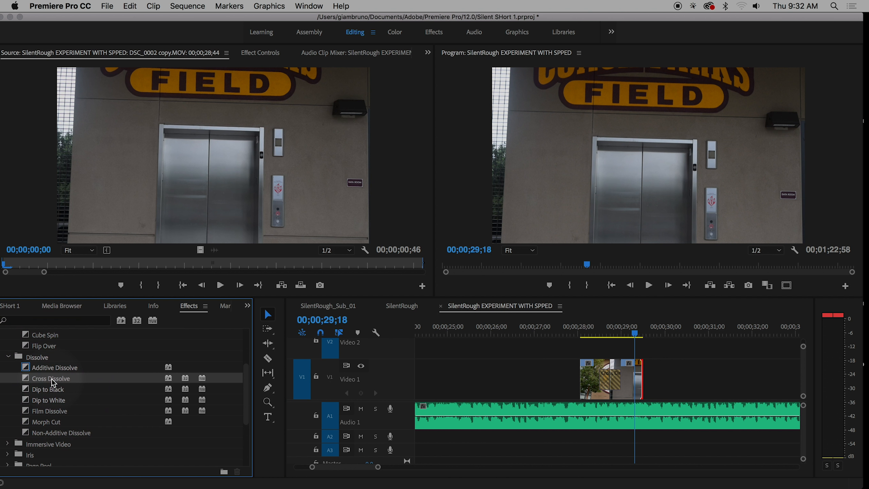
right_click(52, 380)
left_click(70, 390)
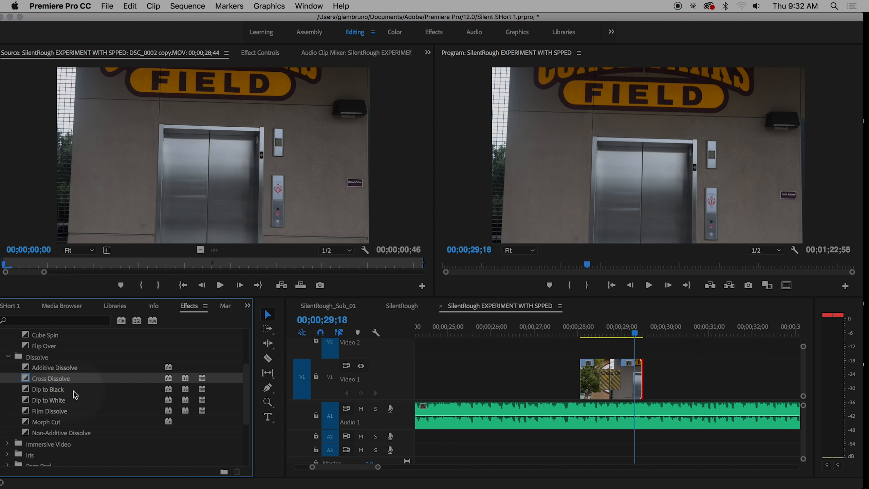
left_click_drag(161, 17, 218, 17)
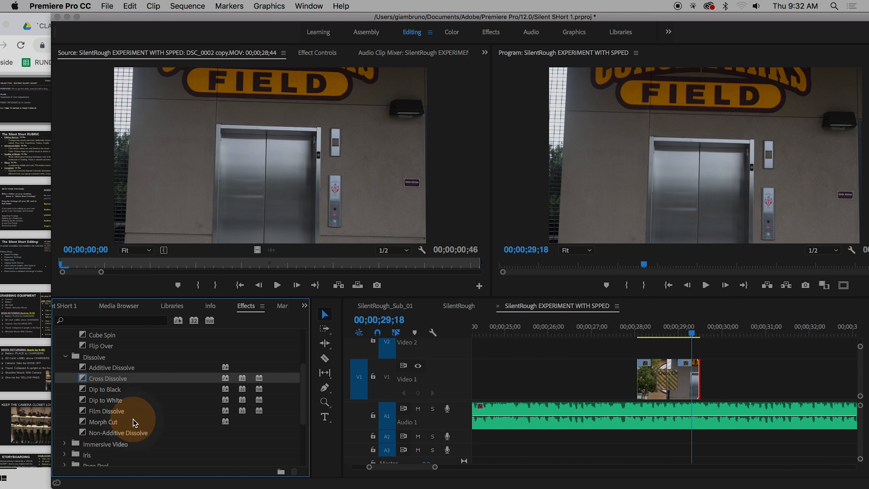
left_click(94, 426)
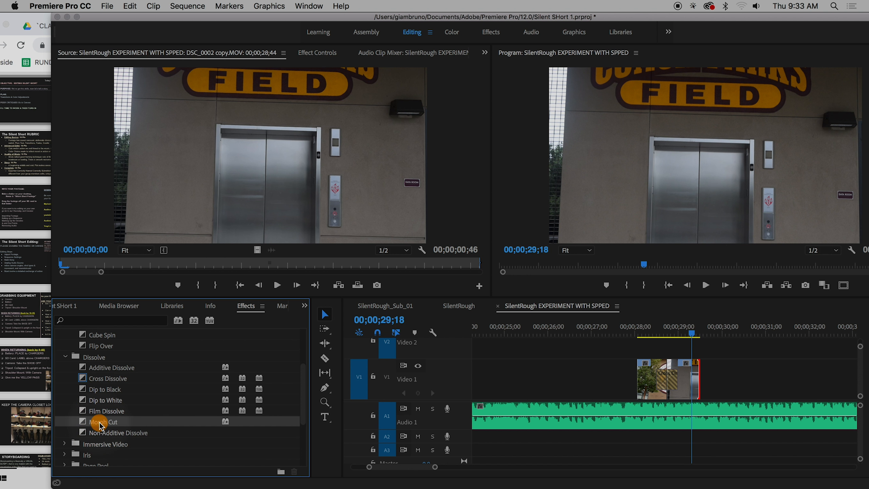
right_click(97, 426)
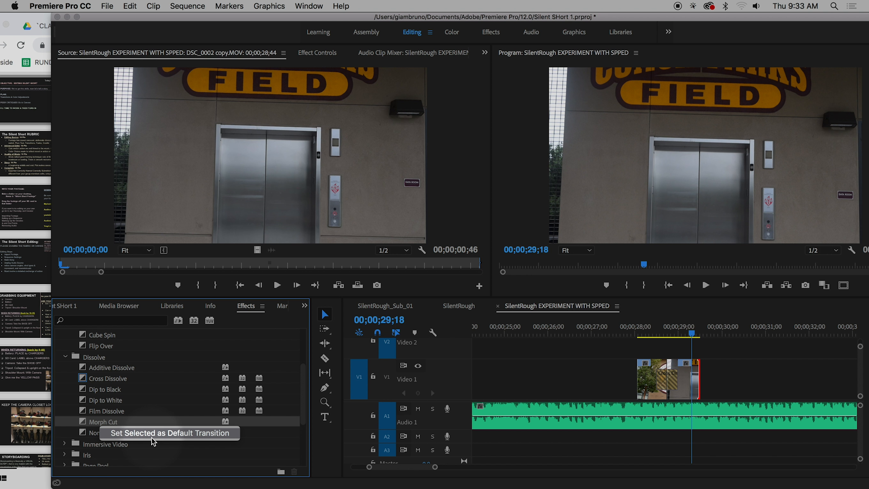
left_click(554, 368)
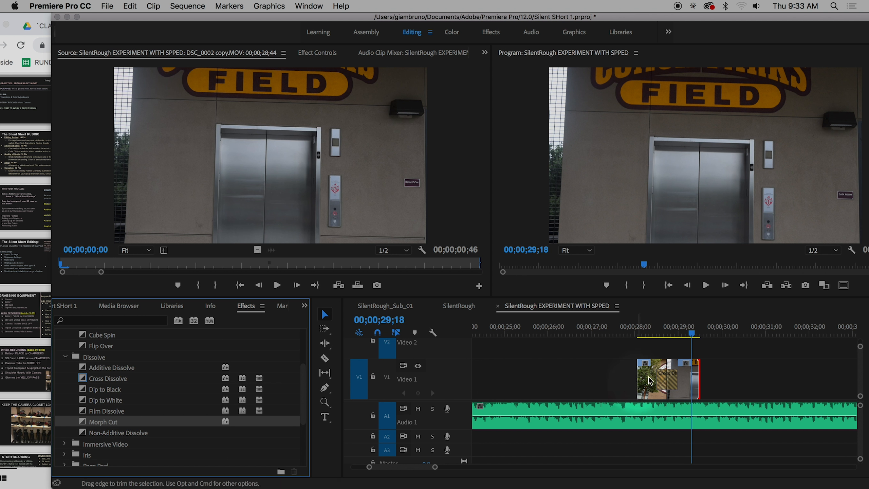
Apply the default transition at the end of DSC_0002 copy.MOV and play back the ending from about 29 seconds.
left_click_drag(716, 333, 731, 334)
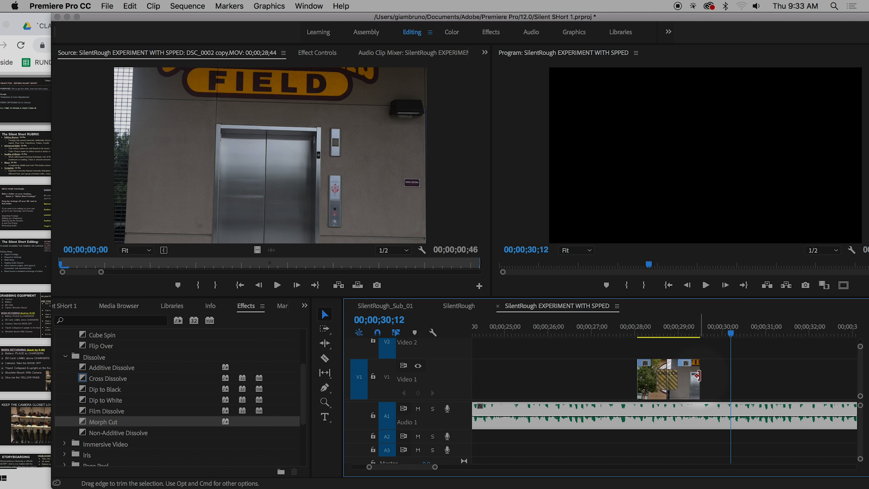
left_click(697, 376)
right_click(698, 377)
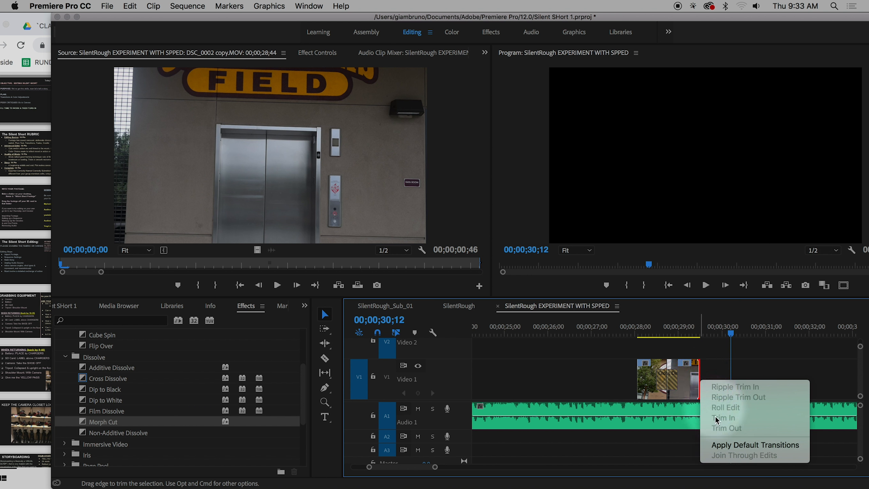
left_click(730, 445)
left_click(678, 330)
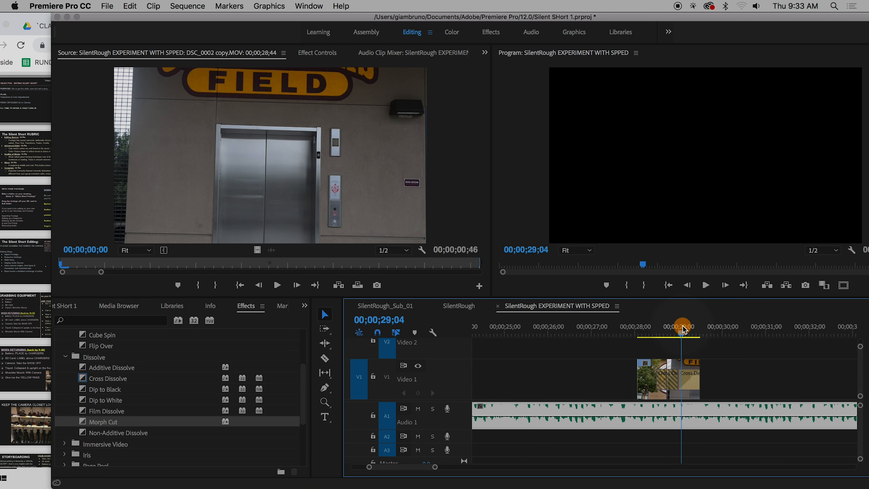
key("space")
key("space")
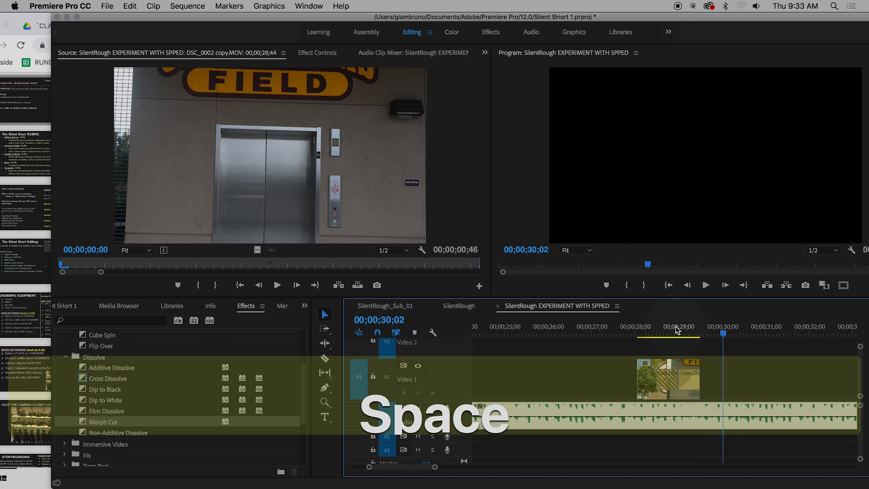
Resize the timeline's video tracks so V1 to V3 fit, and show the whole sequence with the playhead at 00;00;58;46.
scroll(626, 350, "right", 5)
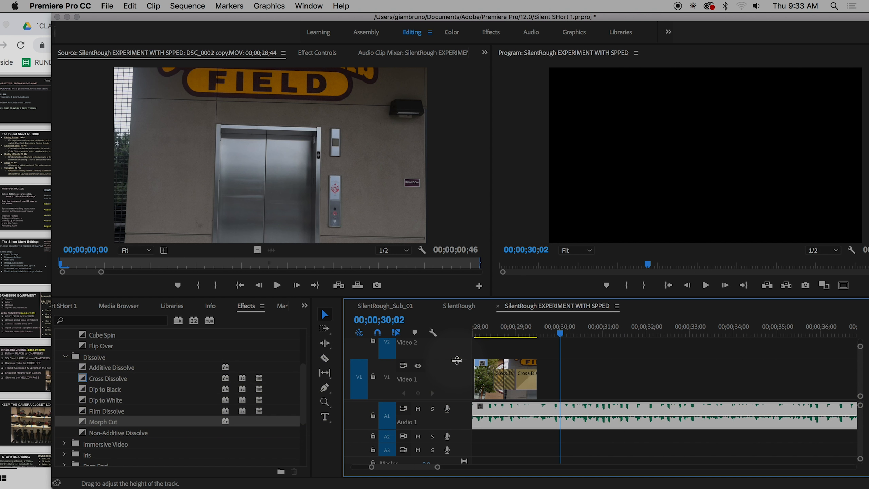
left_click_drag(457, 358, 457, 419)
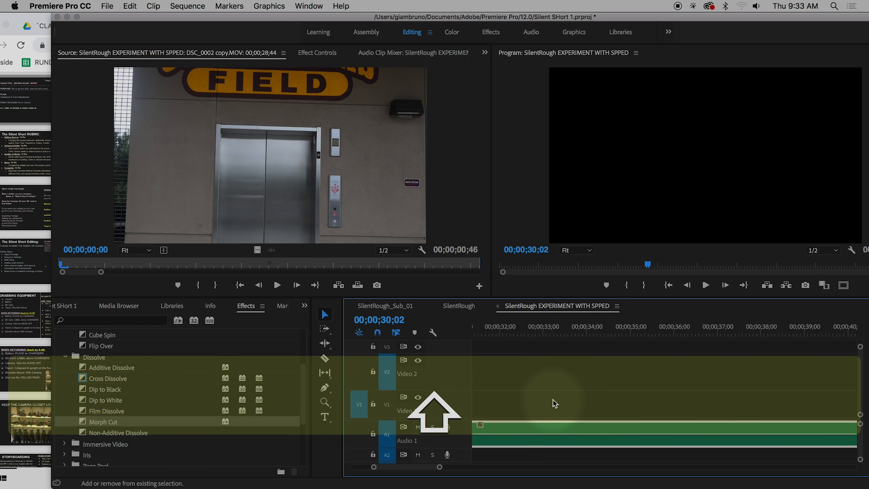
scroll(552, 399, "right", 10)
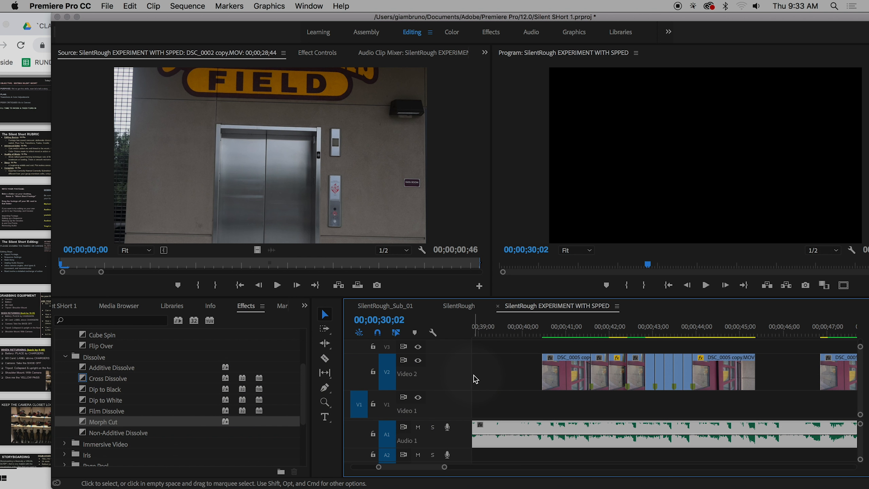
scroll(544, 389, "left", 4)
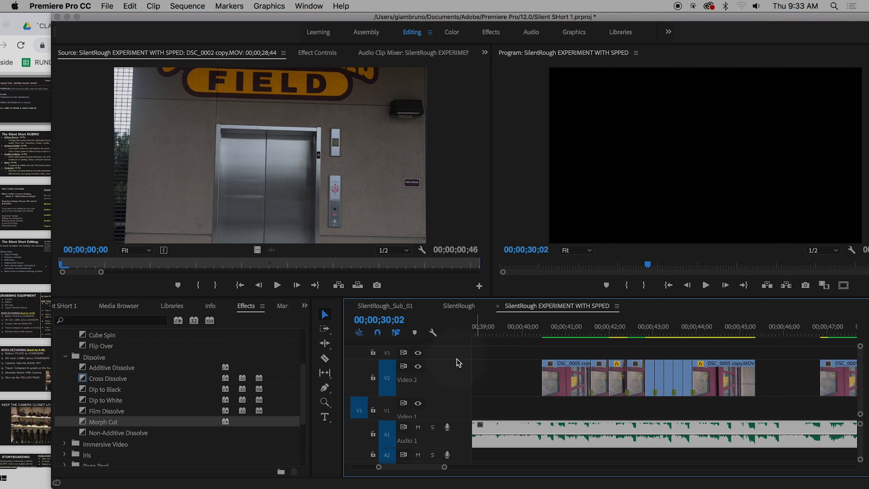
left_click_drag(458, 359, 459, 372)
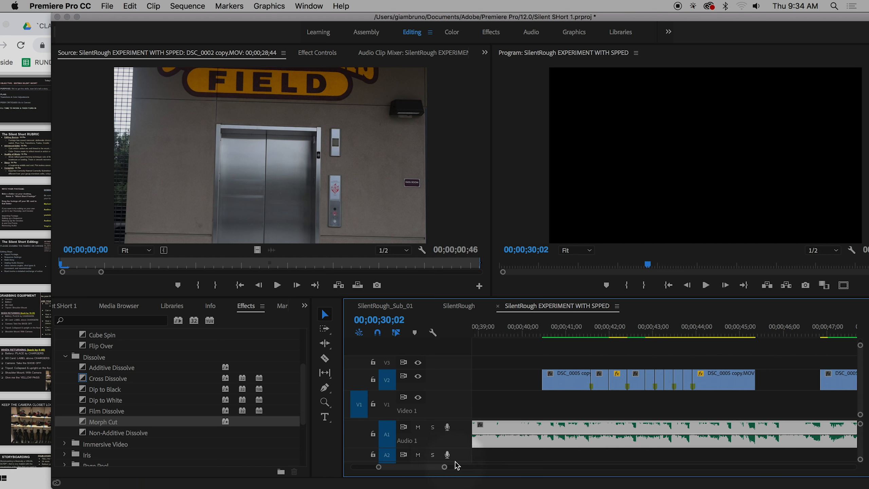
left_click_drag(444, 466, 553, 468)
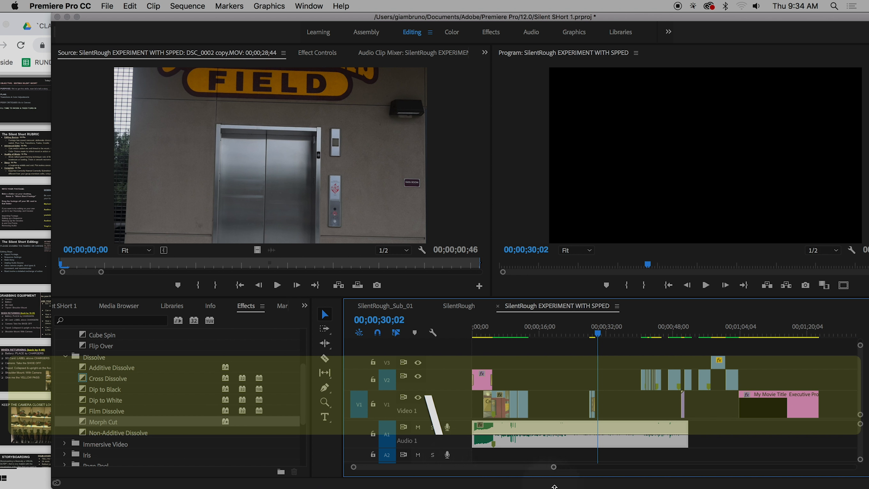
left_click(718, 332)
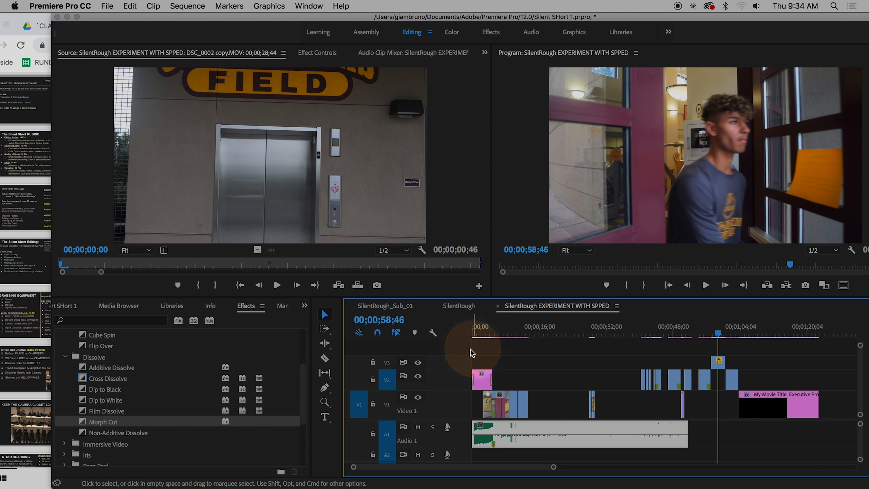
Add one video track after Video 3 and one standard audio track after Audio 3.
right_click(431, 348)
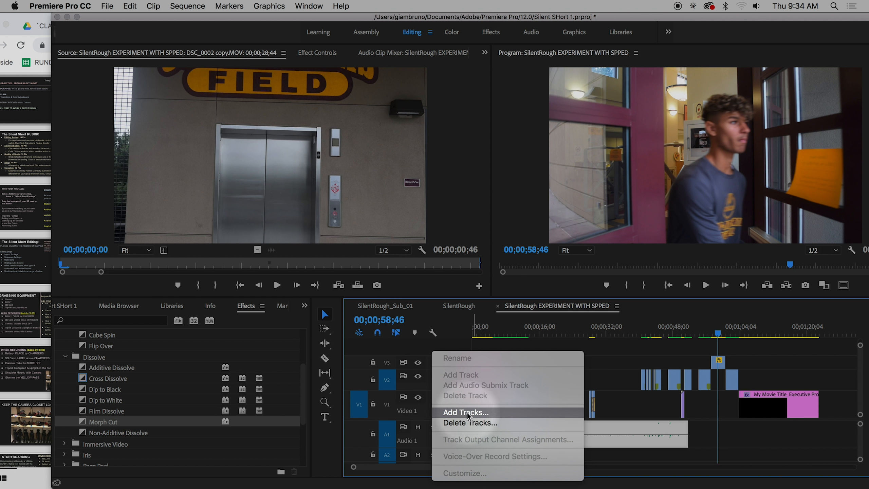
left_click(467, 413)
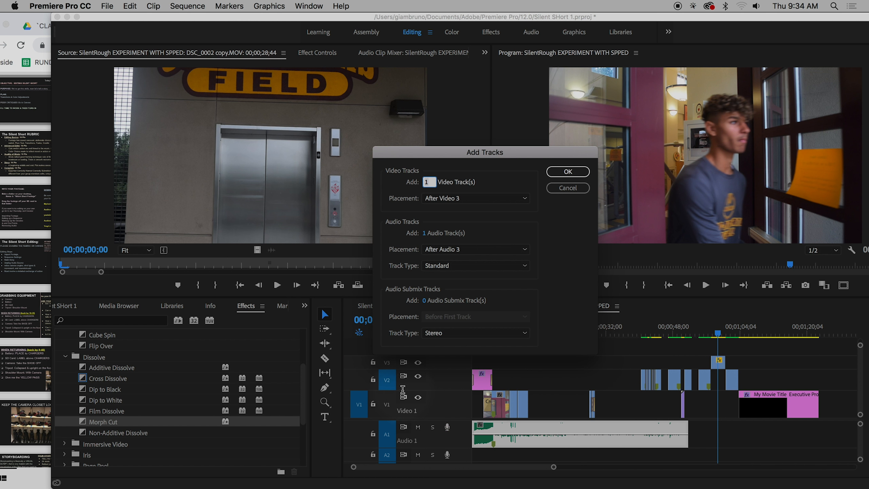
left_click(562, 170)
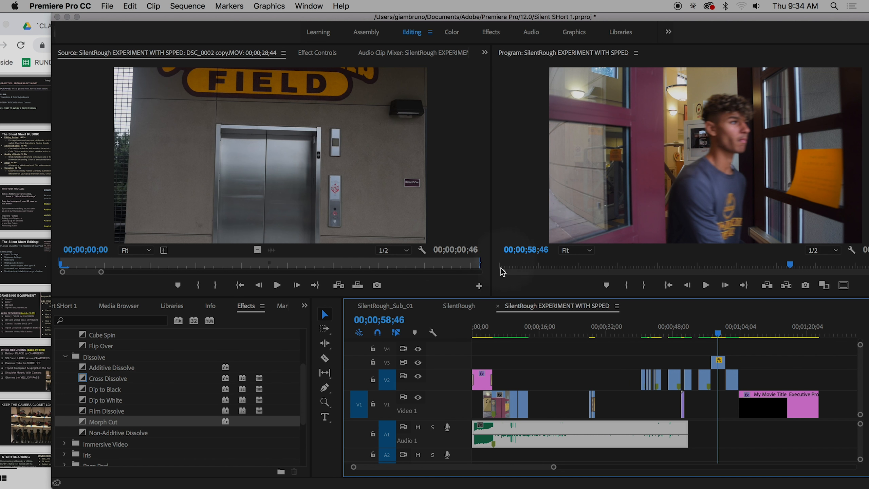
Turn on track targeting for V4 and turn it off for V2.
scroll(418, 369, "up", 1)
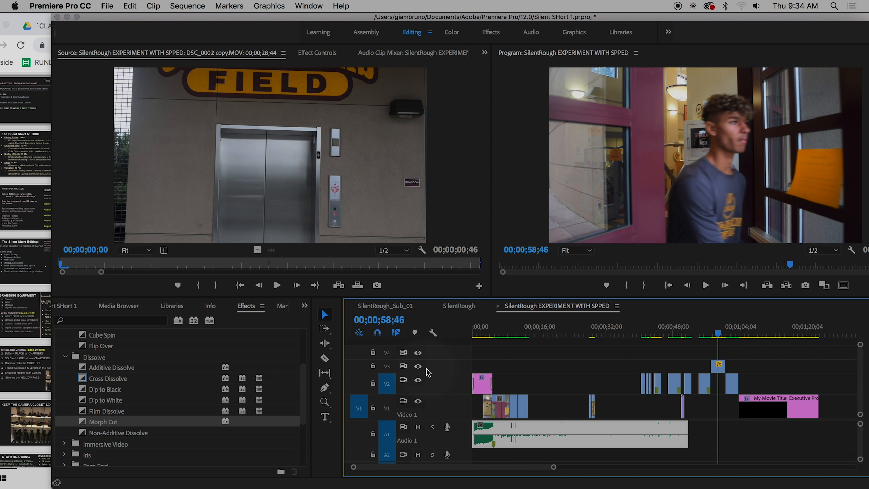
left_click(387, 356)
left_click(386, 383)
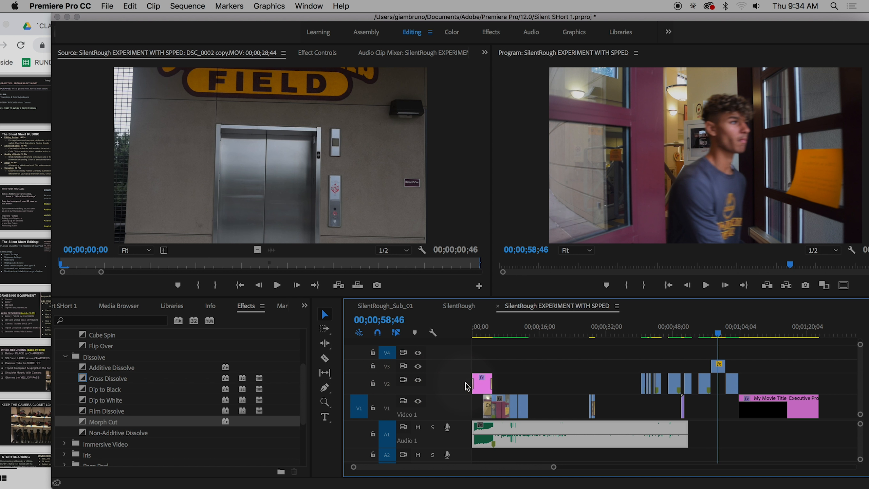
Route the V1 source patch to track V4 and save the project.
mouse_move(359, 409)
left_mouse_down()
mouse_move(359, 344)
mouse_move(359, 354)
left_mouse_up()
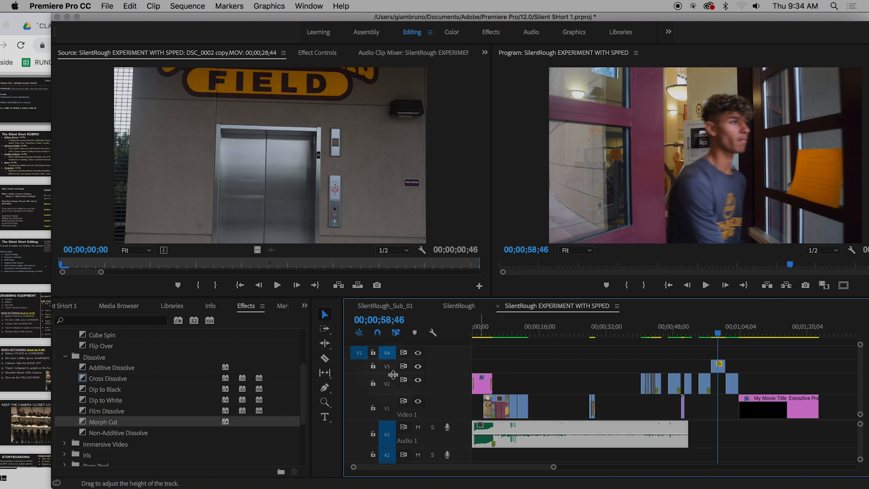
left_click(692, 422)
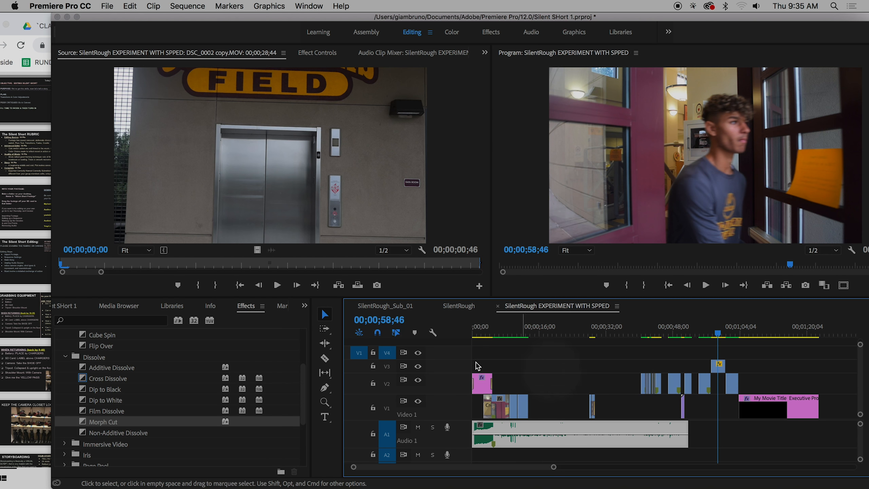
key("super+s")
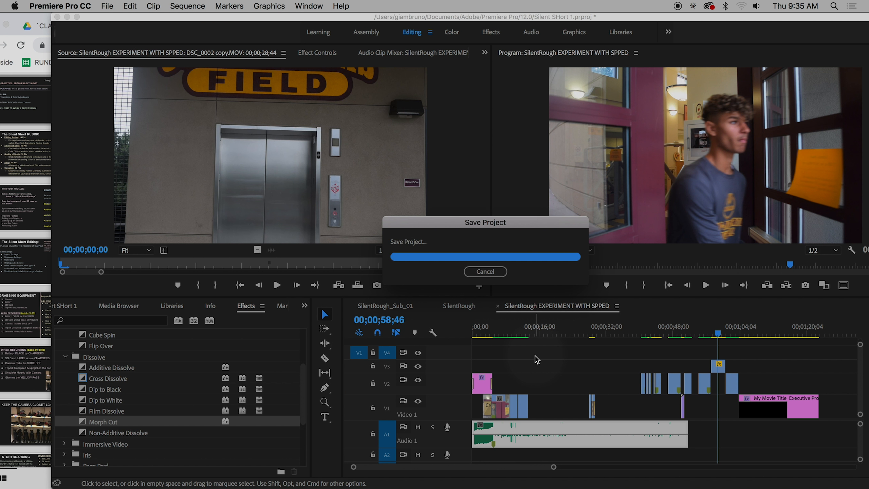
Look at the track header options for adding and deleting tracks, and scrub the playhead to 00;00;41;31.
right_click(442, 344)
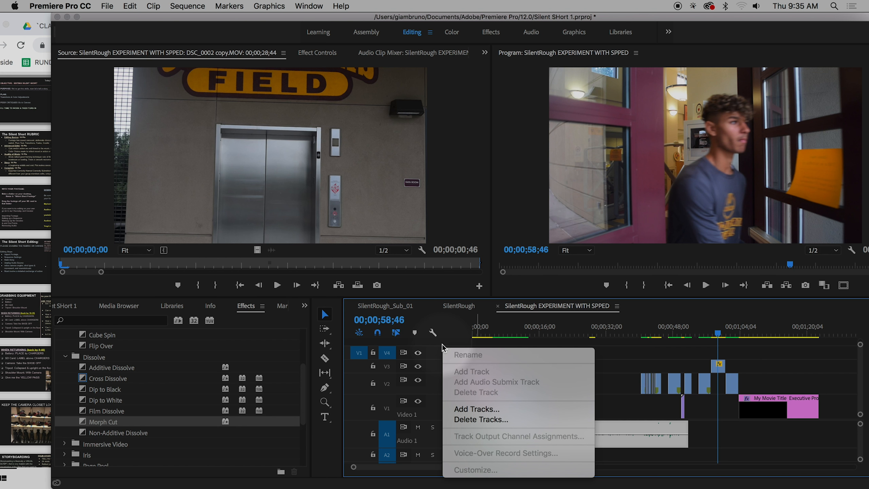
left_click(654, 346)
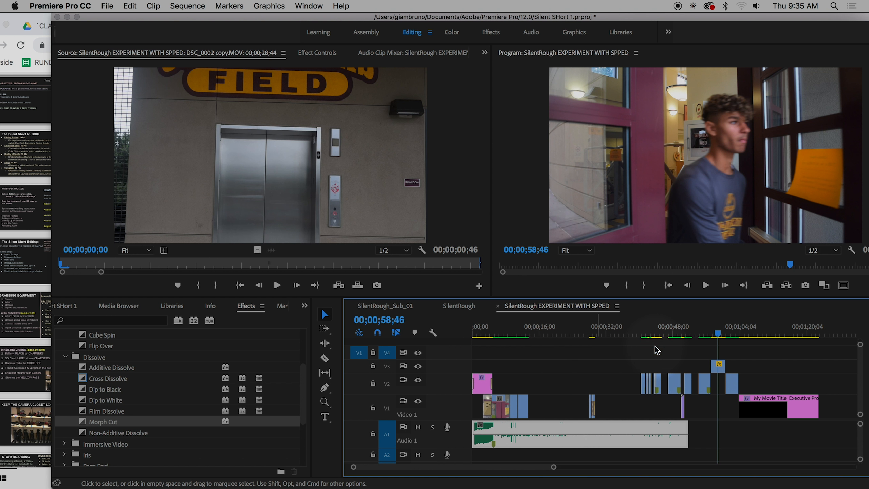
mouse_move(658, 333)
left_mouse_down()
mouse_move(720, 343)
mouse_move(646, 338)
left_mouse_up()
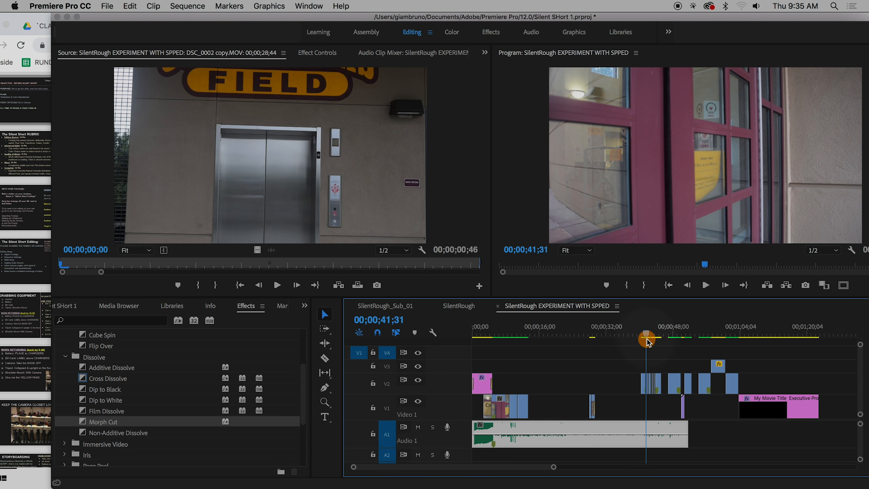
right_click(446, 345)
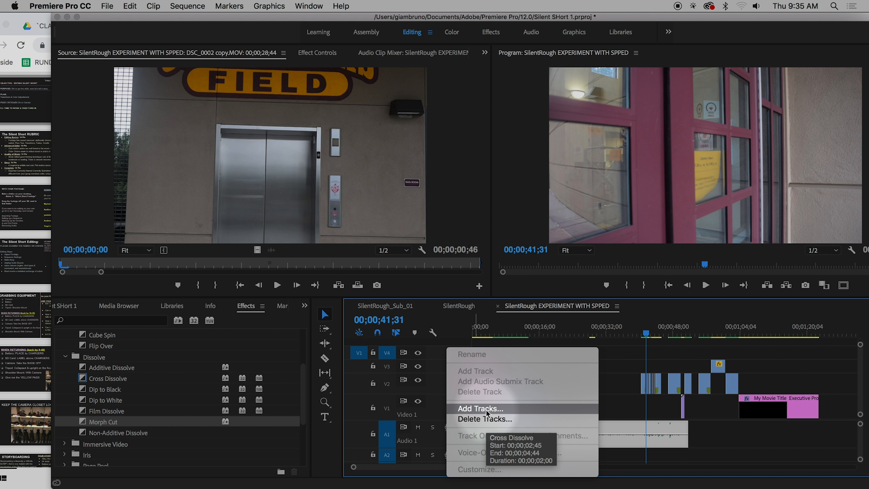
left_click(440, 339)
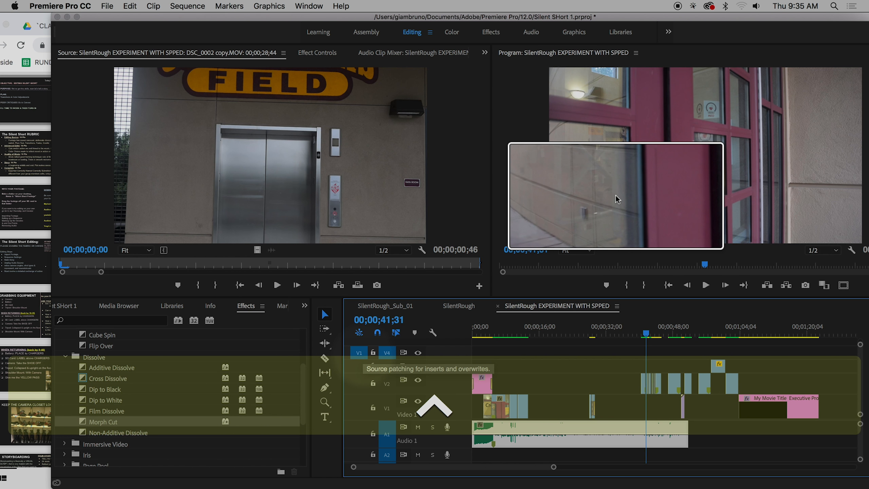
Toggle the V1 source patch beside track V4 off and on, and move the playhead to 00;00;12;35.
left_click(359, 353)
left_click(359, 353)
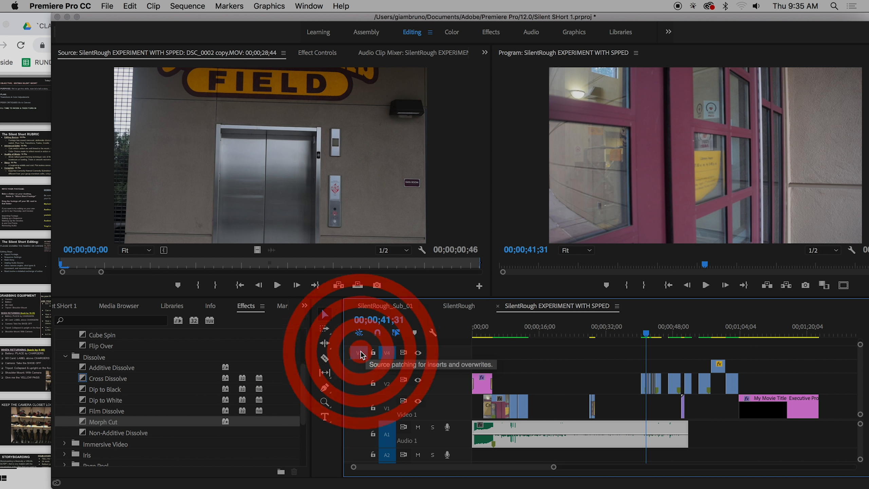
left_click(387, 354)
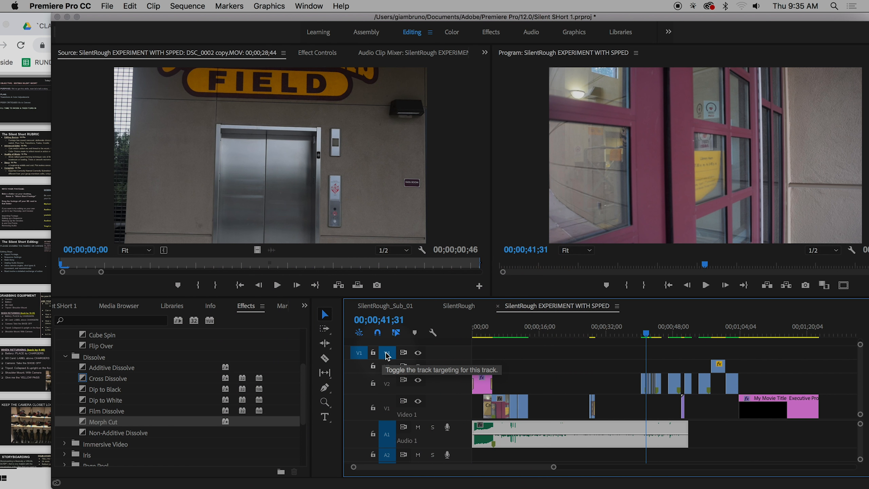
left_click_drag(566, 333, 528, 331)
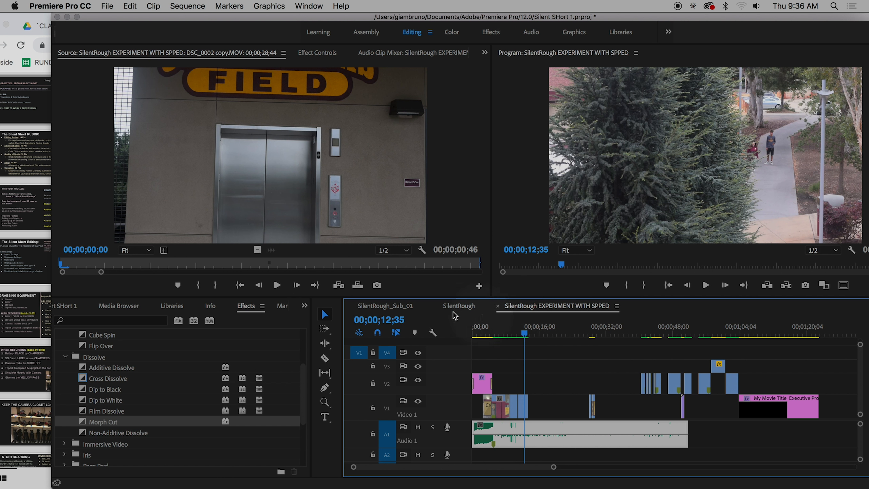
Show the project's clip list, return focus to the sequence, and look through the file commands.
left_click(62, 309)
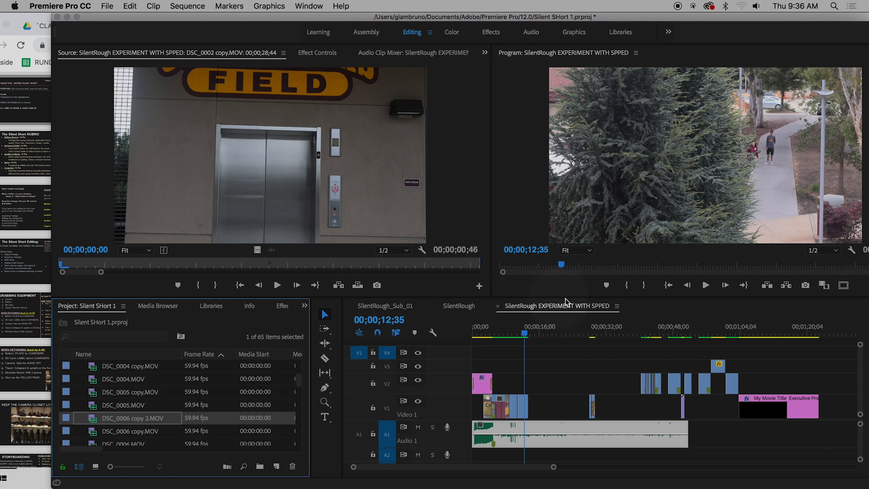
left_click(681, 311)
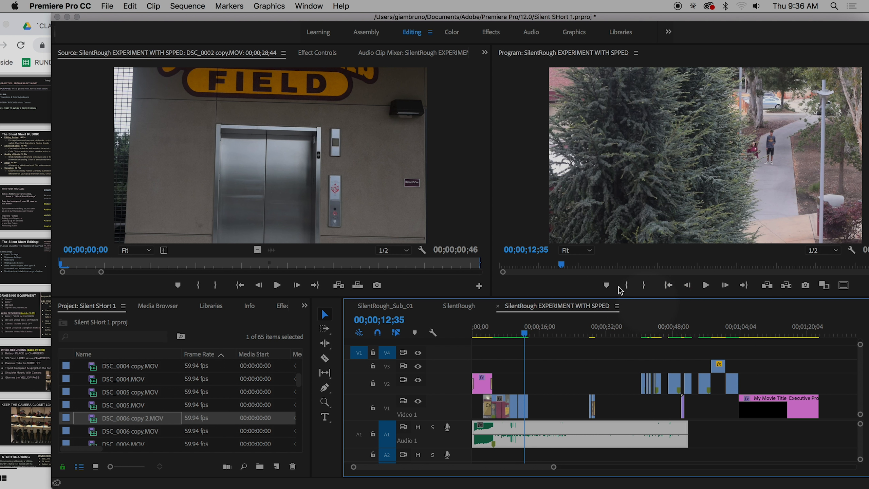
left_click(107, 6)
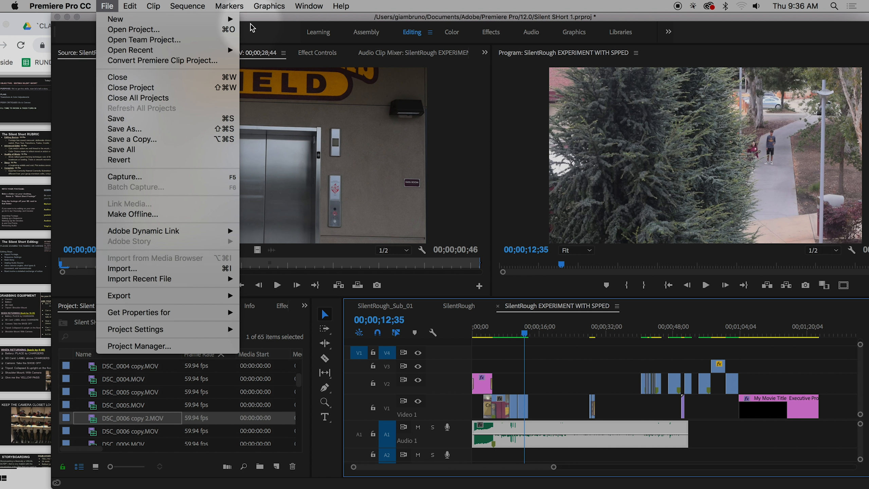
mouse_move(233, 17)
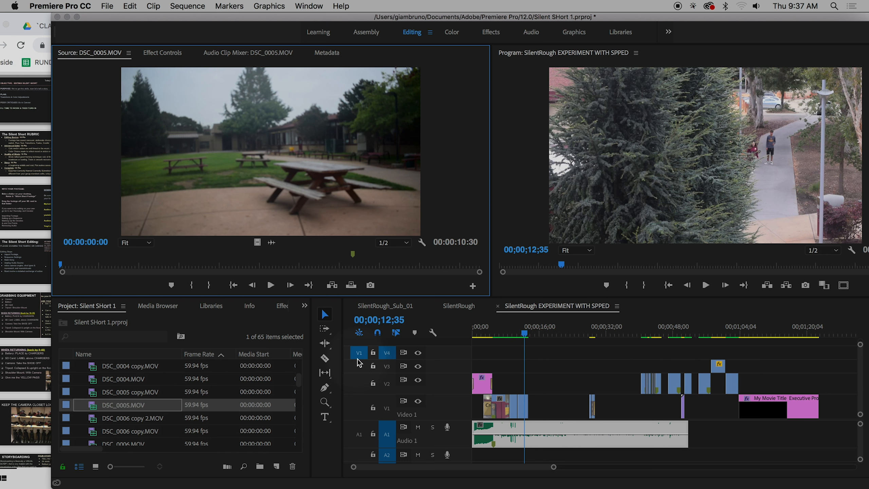
Select the gap before the clip on V3, and browse the Dissolve transitions, including Dip to Black and Film Dissolve.
left_click(494, 362)
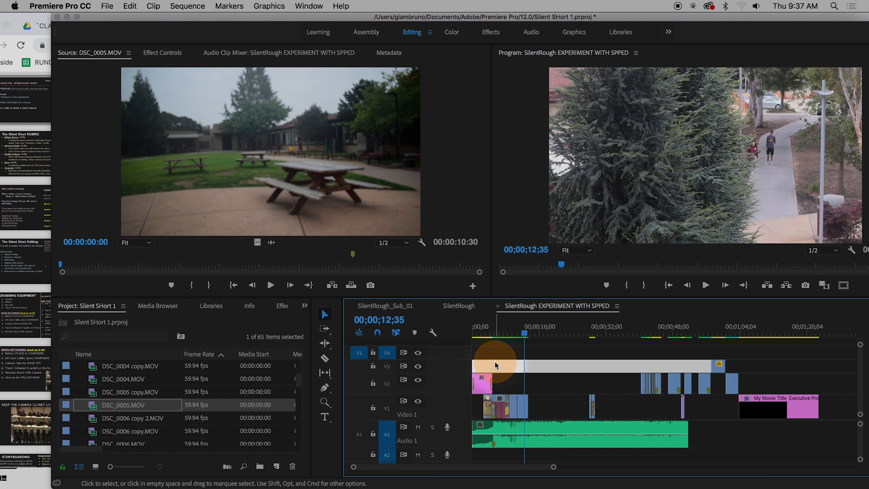
left_click(215, 306)
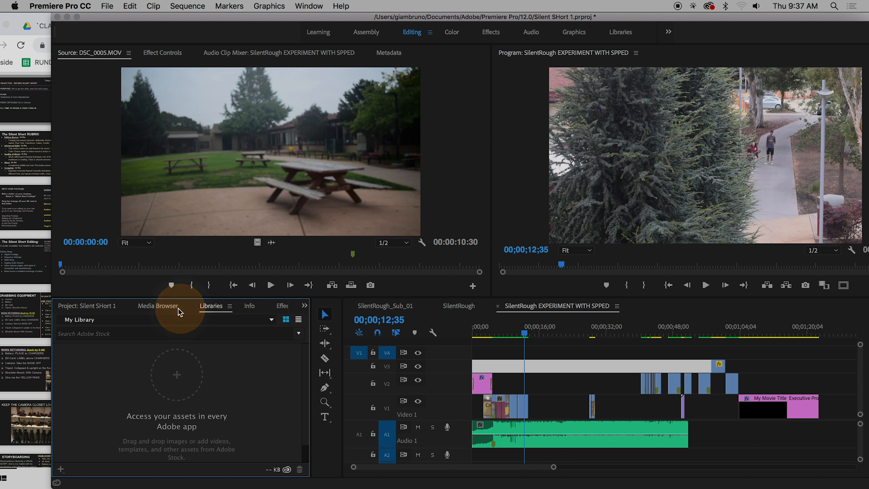
left_click(171, 307)
left_click(281, 309)
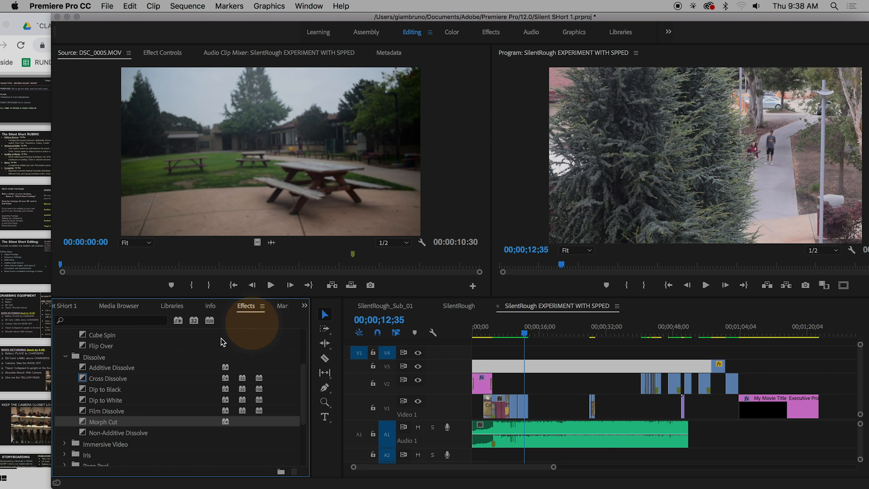
left_click(103, 388)
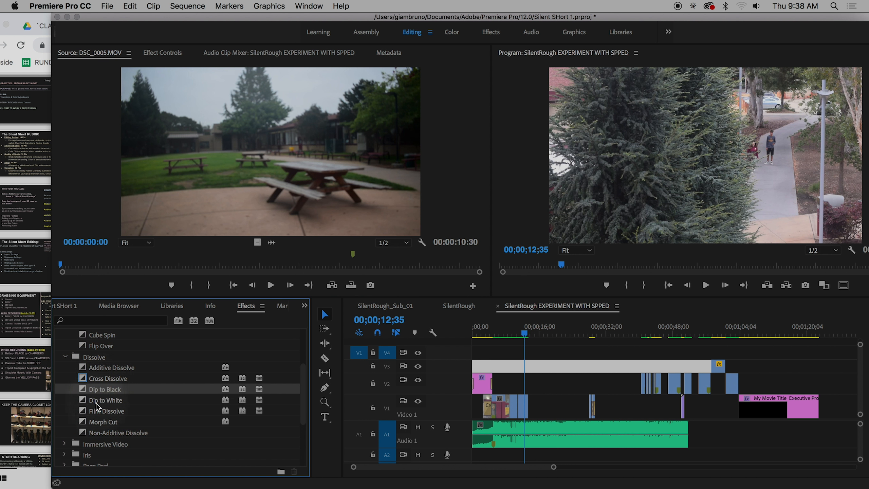
left_click(97, 408)
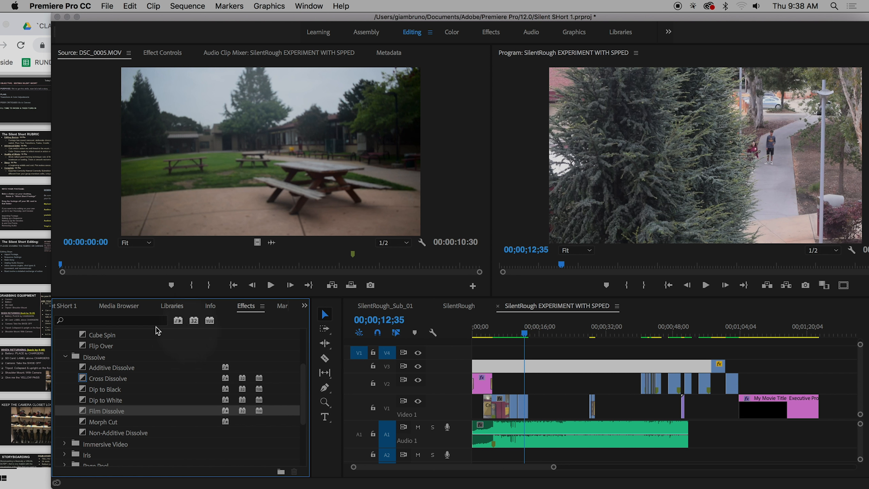
View DSC_0006 copy 2.MOV, DSC_0004 copy.MOV and DSC_0005.MOV in the Source monitor, and deselect the V3 gap.
left_click(69, 309)
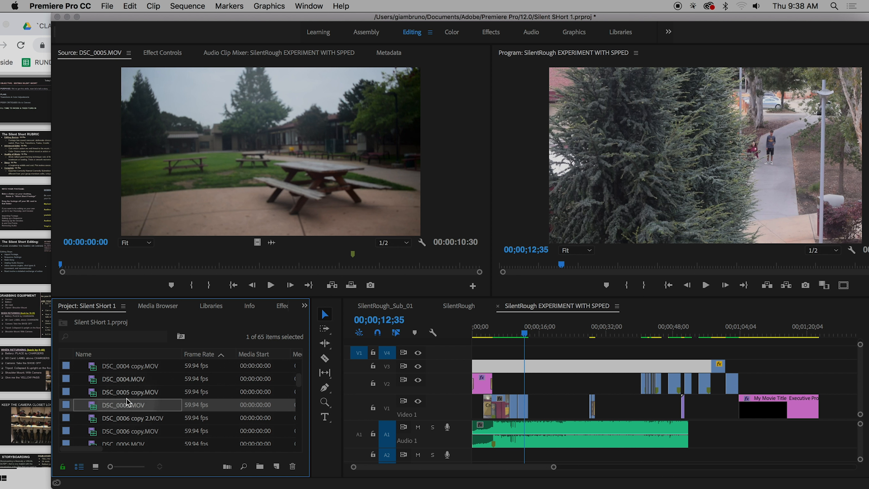
double_click(111, 418)
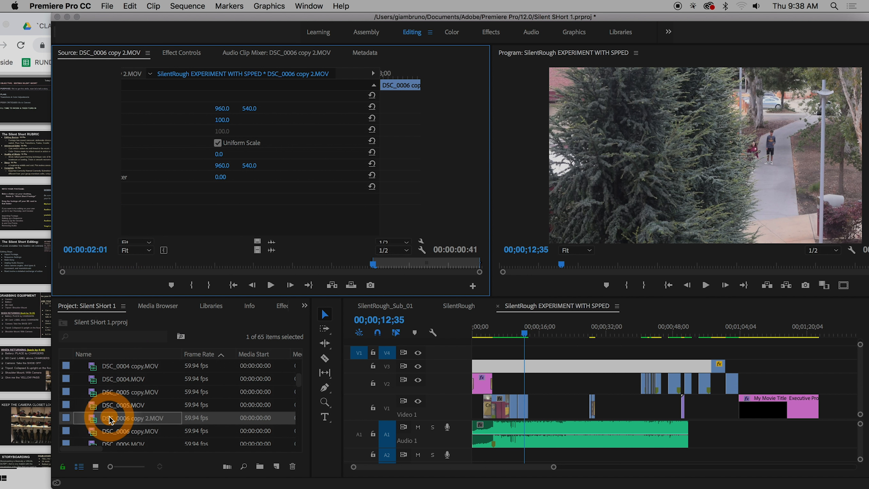
left_click(105, 377)
double_click(105, 368)
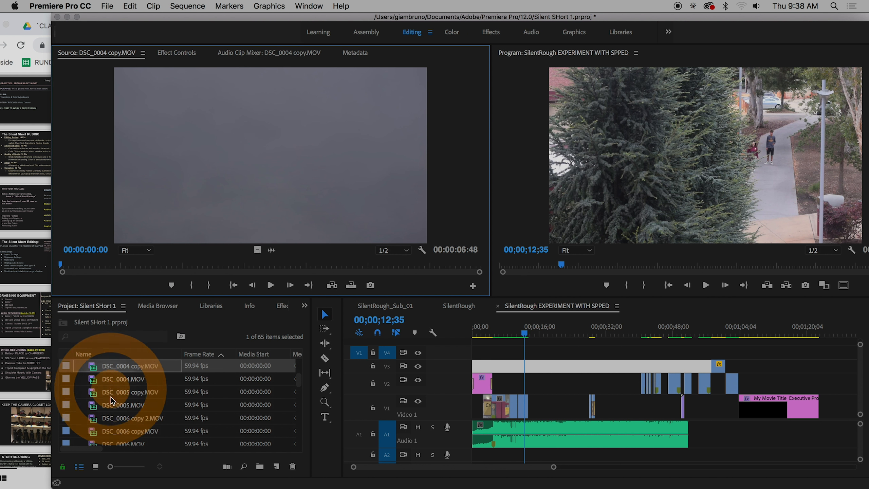
double_click(113, 403)
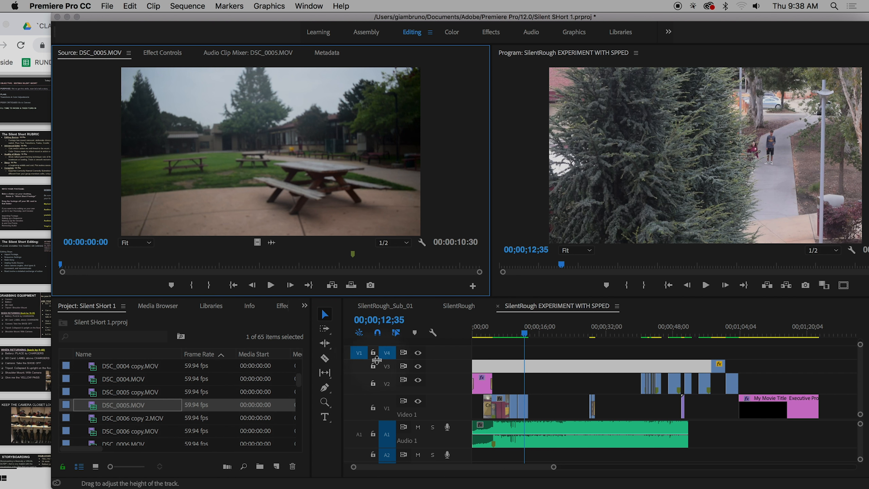
left_click(544, 349)
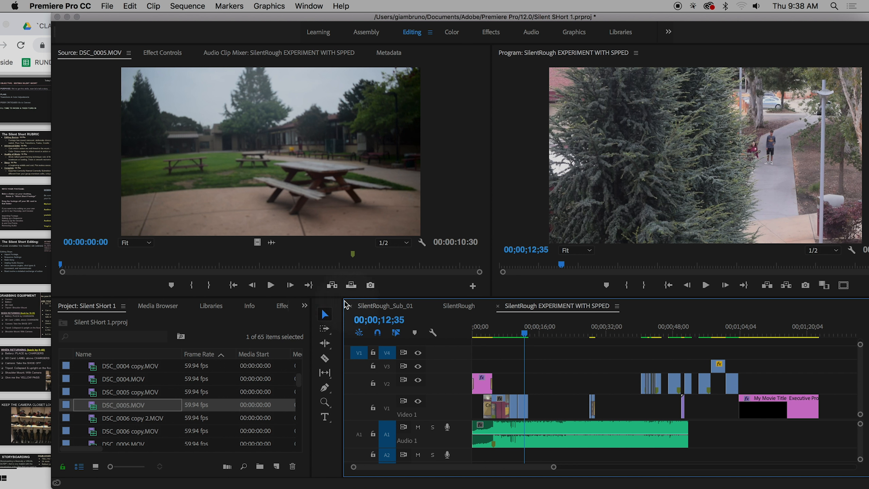
Try to create a new adjustment layer while the SilentRough EXPERIMENT WITH SPPED sequence is active.
left_click(454, 300)
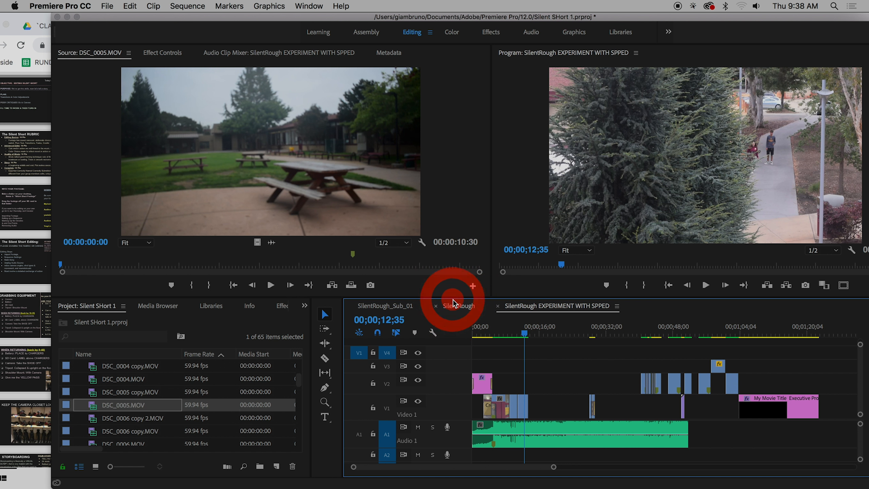
left_click(83, 306)
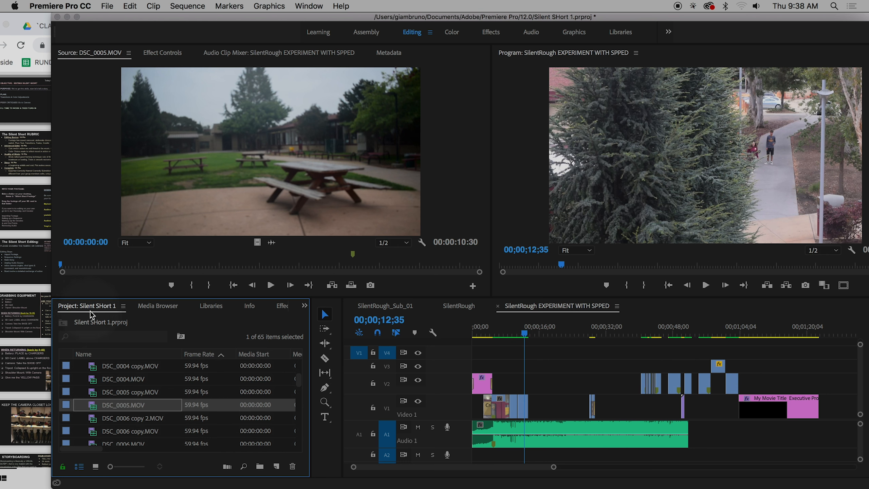
left_click(554, 308)
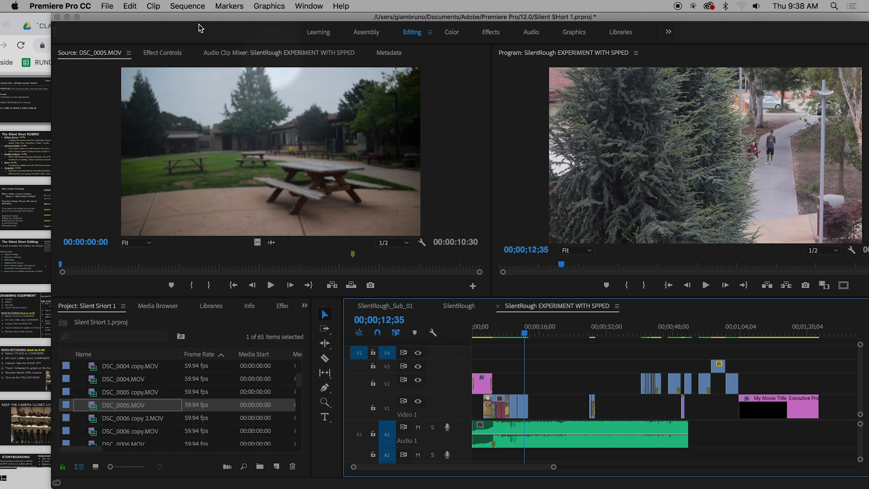
left_click(106, 6)
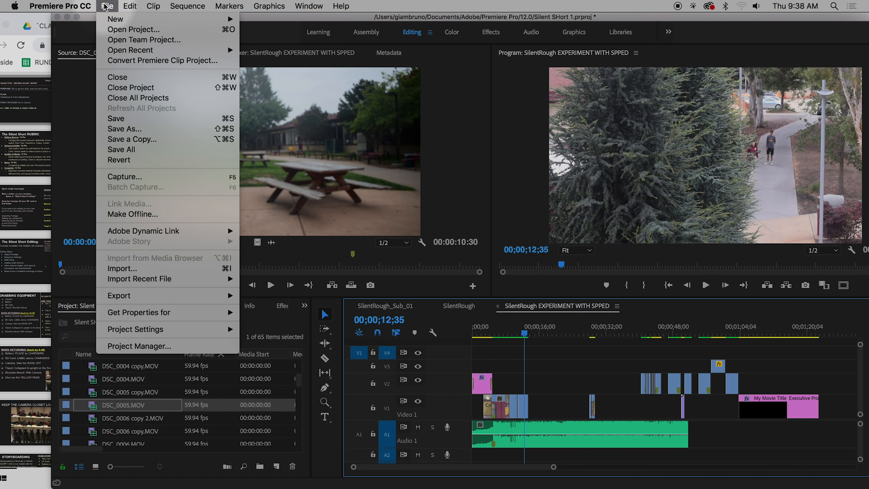
mouse_move(108, 20)
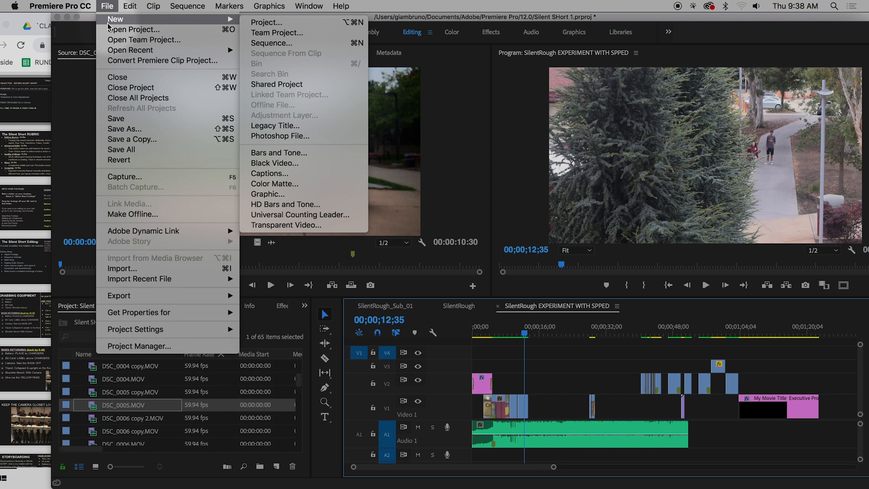
left_click(305, 115)
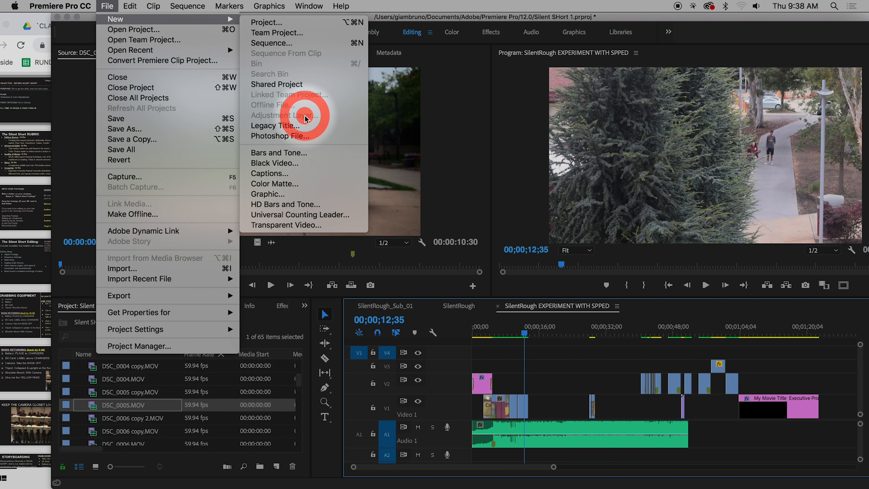
left_click(304, 116)
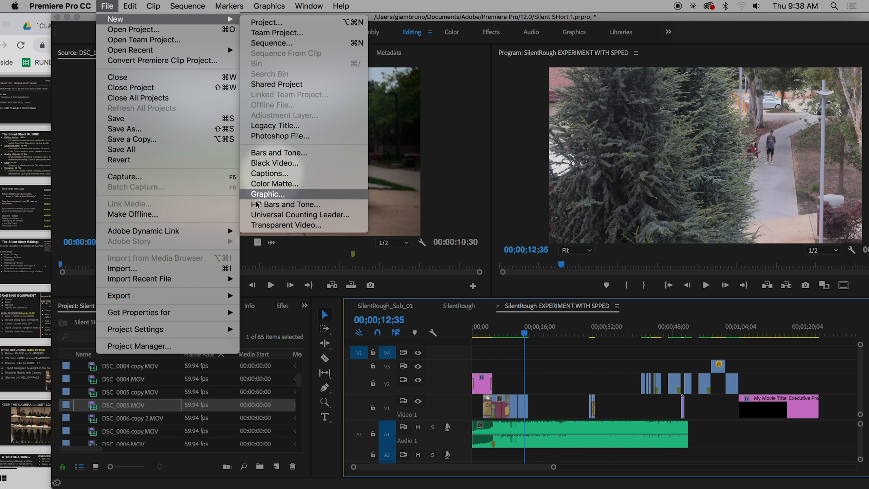
Create a 1920 x 1080 adjustment layer in the project with a 59.94 fps Drop-Frame timebase and square pixels.
left_click(72, 308)
left_click(90, 306)
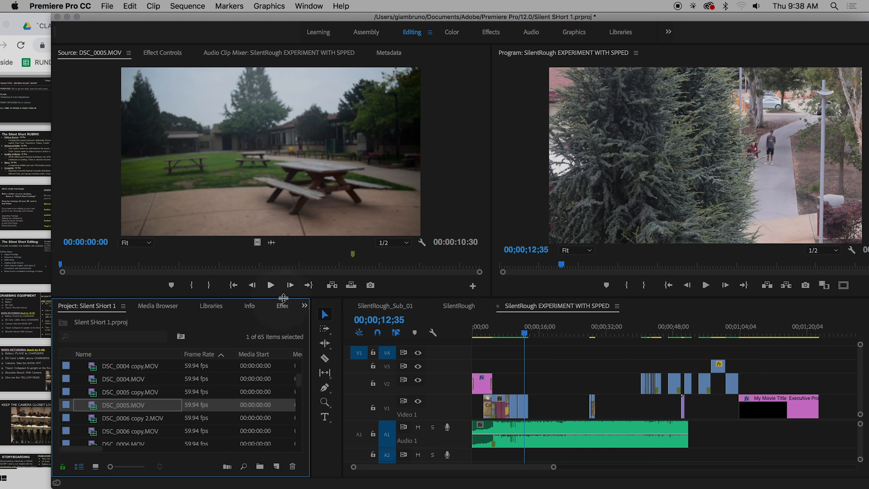
left_click(106, 6)
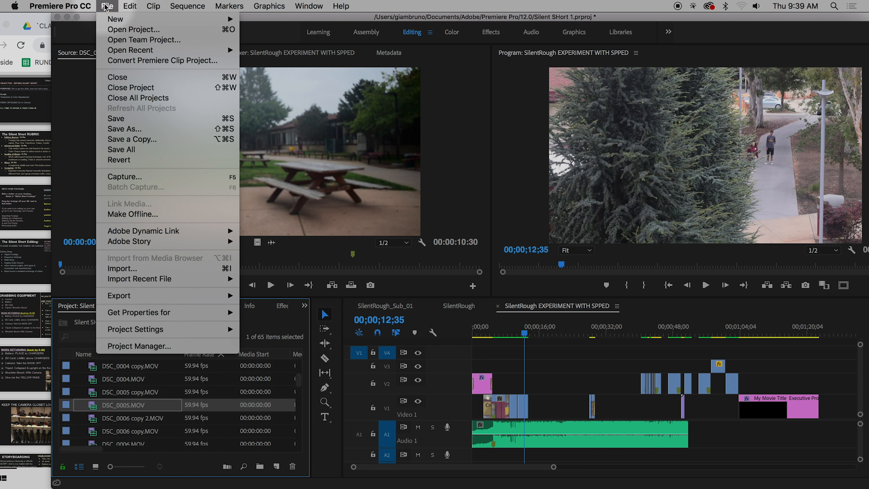
mouse_move(110, 19)
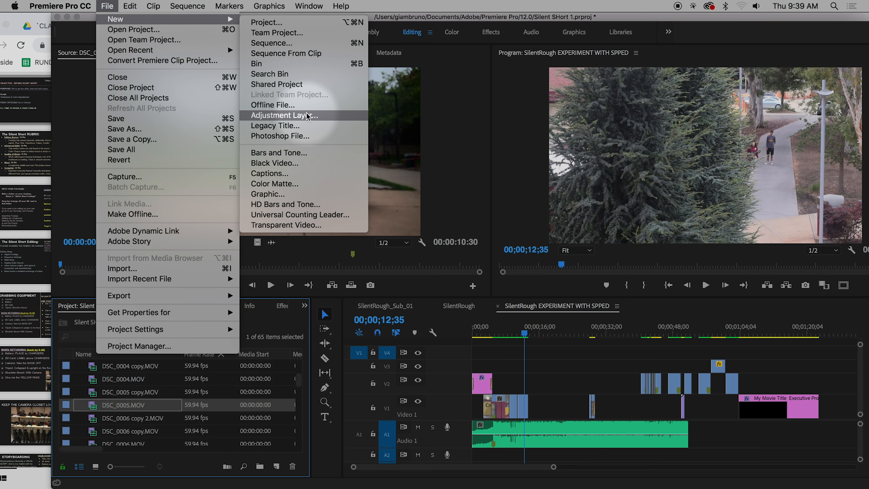
left_click(295, 114)
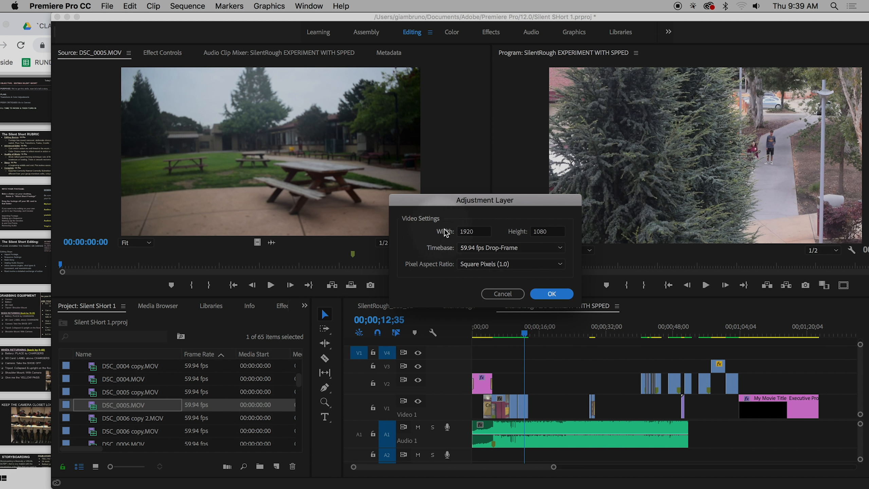
left_click(552, 294)
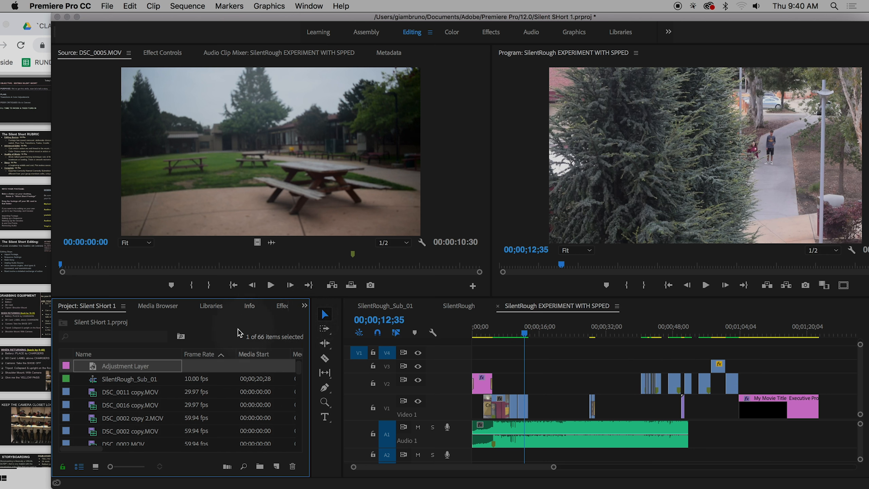
Place the adjustment layer at the start of V4 and extend it nearly to the end of the last V2 clip.
left_click(106, 314)
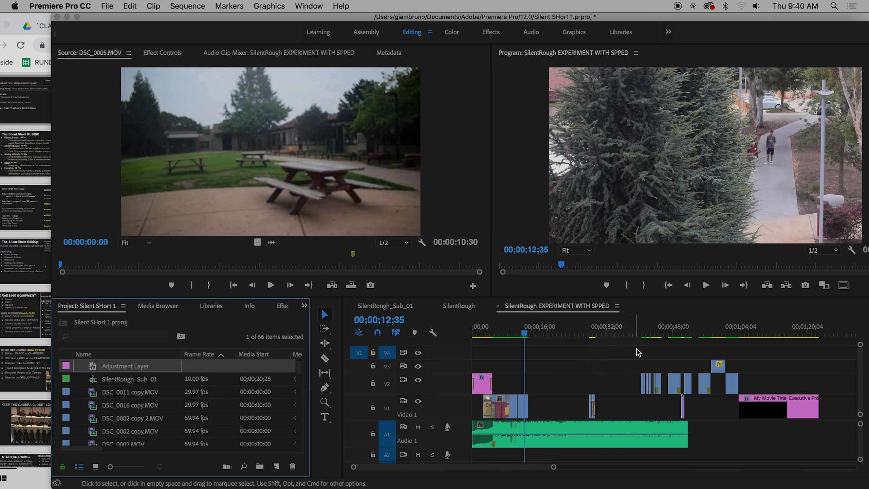
left_click(640, 305)
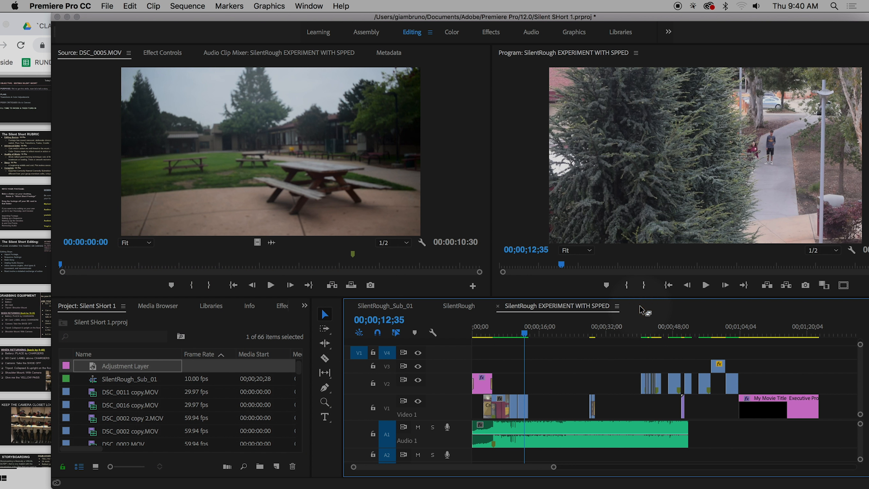
left_click(86, 306)
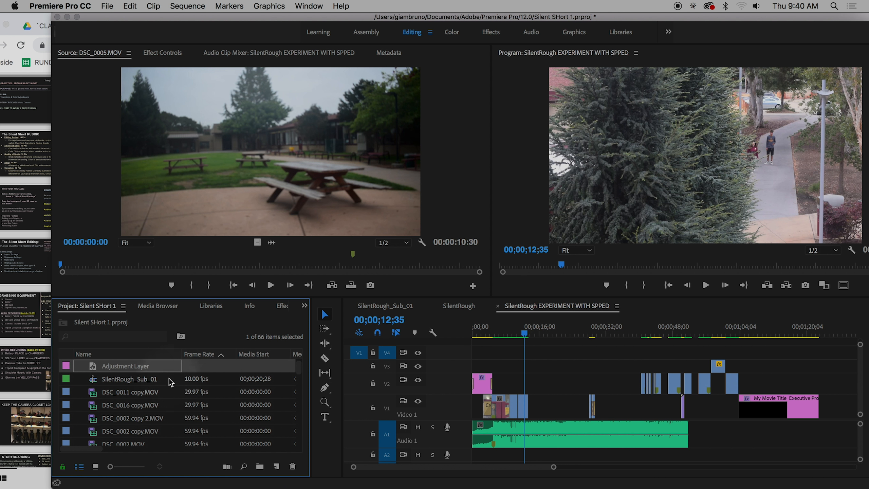
left_click_drag(86, 364, 472, 354)
left_click_drag(465, 355, 733, 352)
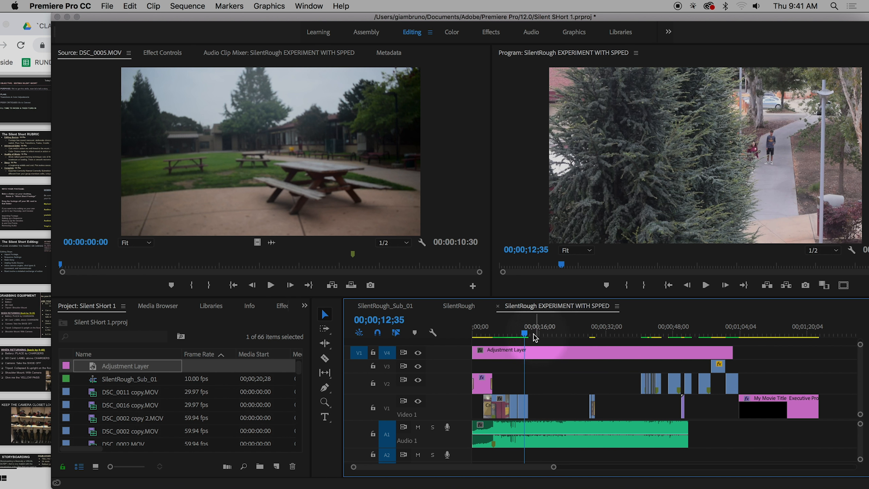
Preview frames beneath the V4 adjustment layer, including 00;00;19;12 and 00;00;05;42, and leave the playhead at 00;00;05;58.
left_click_drag(526, 332, 554, 333)
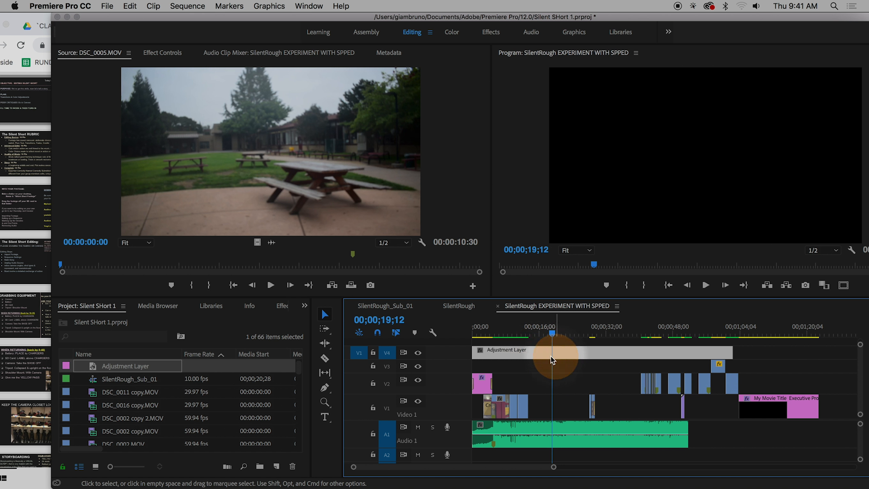
left_click_drag(556, 16, 492, 16)
left_click(708, 361)
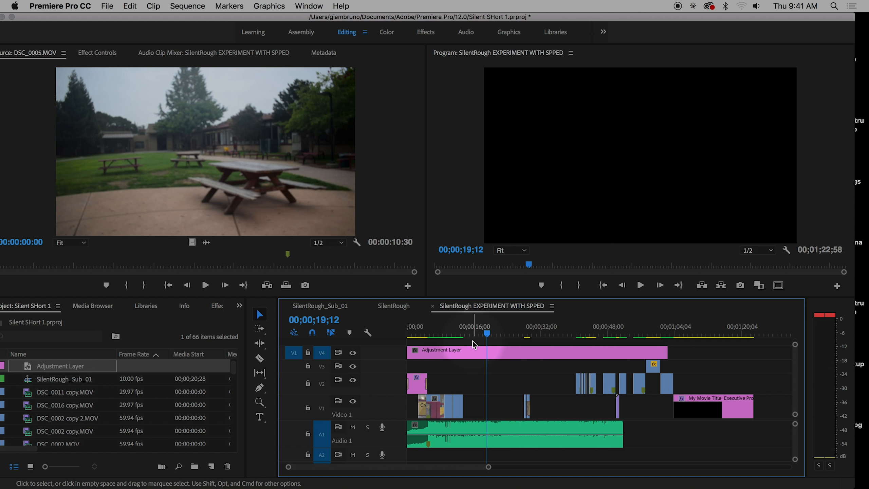
mouse_move(444, 333)
left_mouse_down()
mouse_move(461, 332)
mouse_move(430, 334)
left_mouse_up()
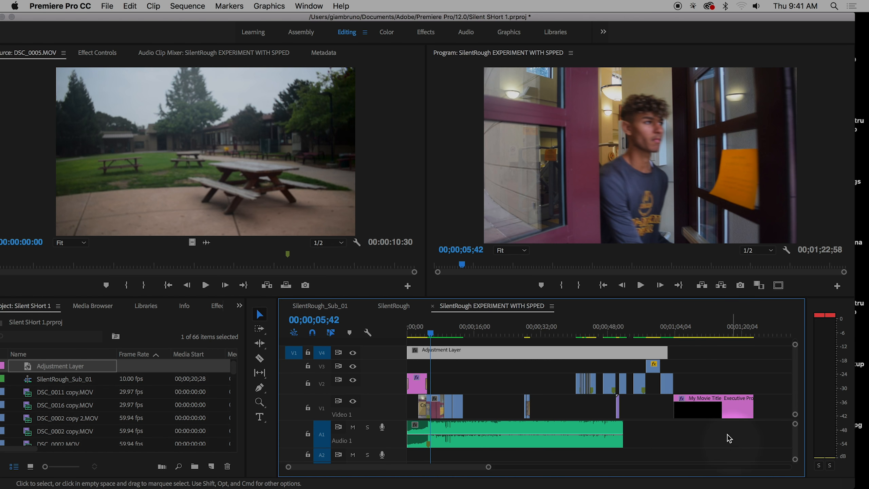
left_click_drag(578, 330, 433, 327)
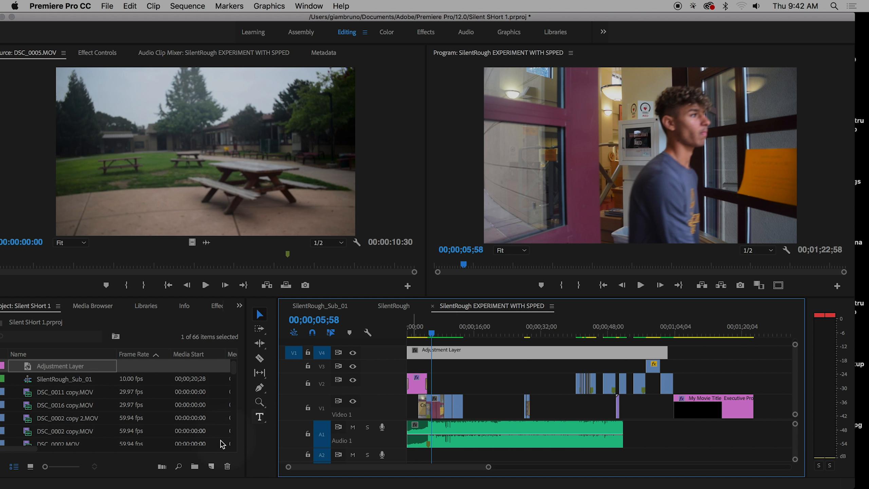
View the project's item list enlarged to full size, and return to the normal Editing layout.
left_click(44, 369)
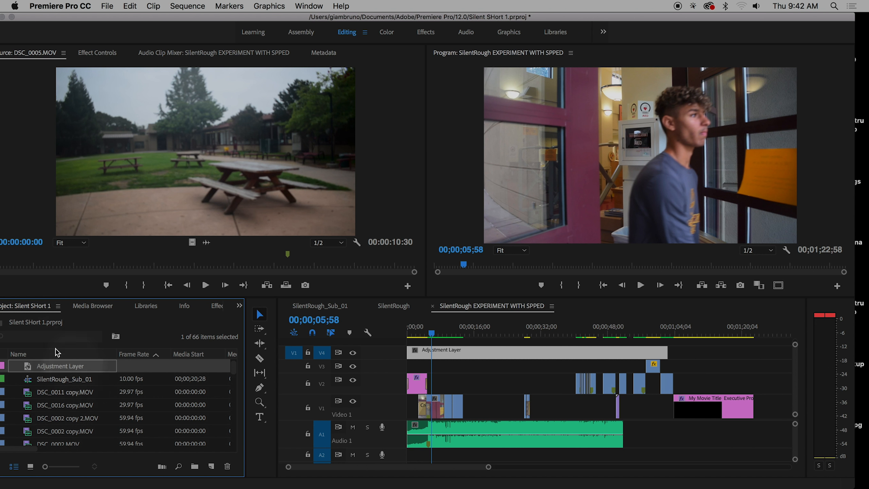
double_click(33, 305)
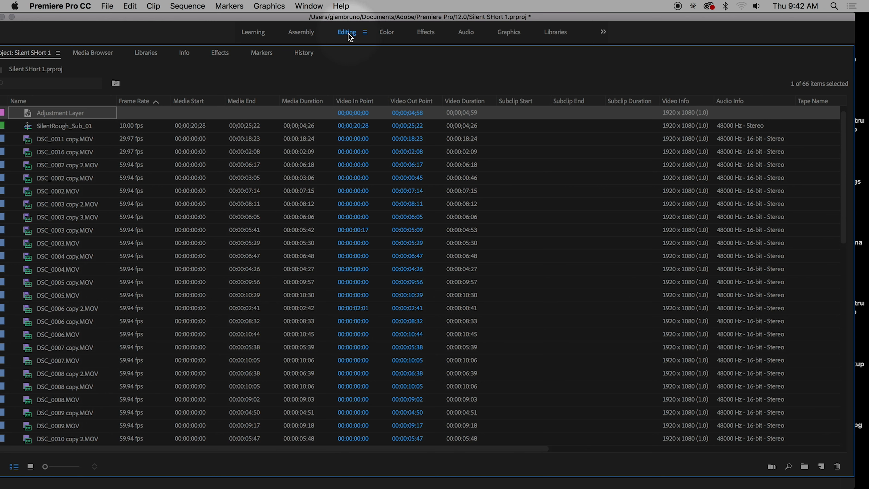
left_click(364, 32)
left_click(374, 42)
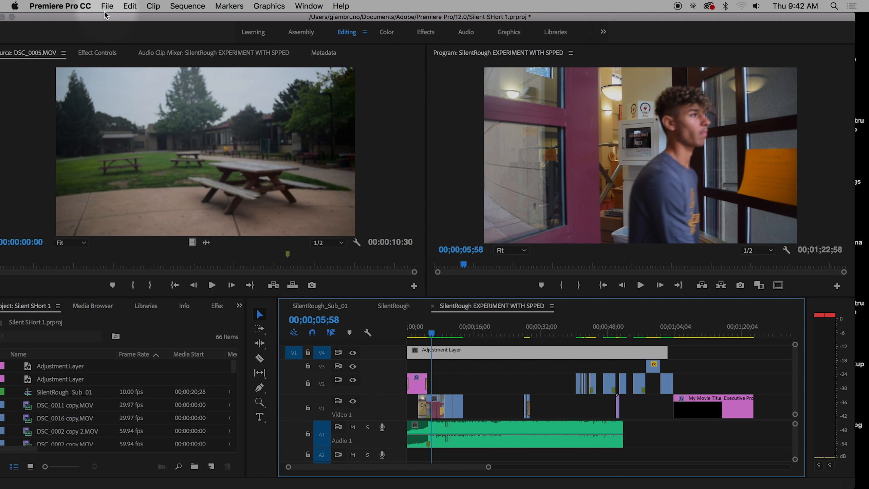
Return focus to the project and create another adjustment layer at 1920 x 1080, 59.94 fps Drop-Frame, with square pixels.
left_click(107, 6)
mouse_move(111, 19)
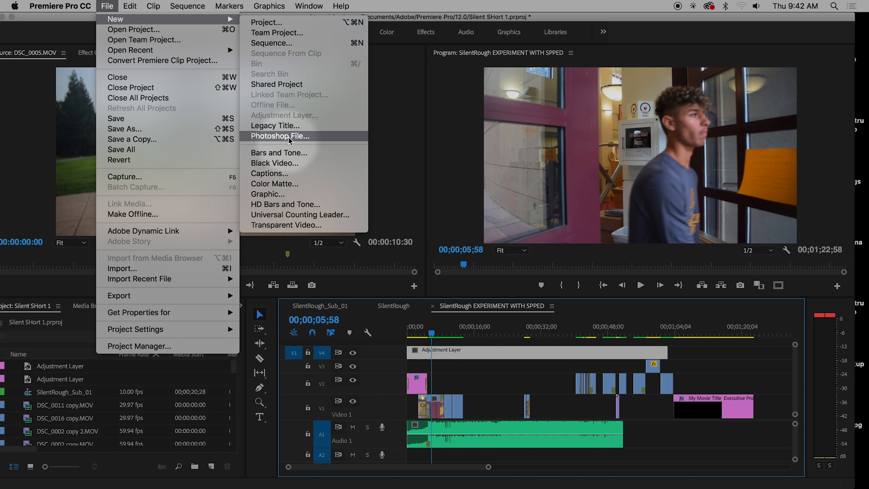
left_click(38, 309)
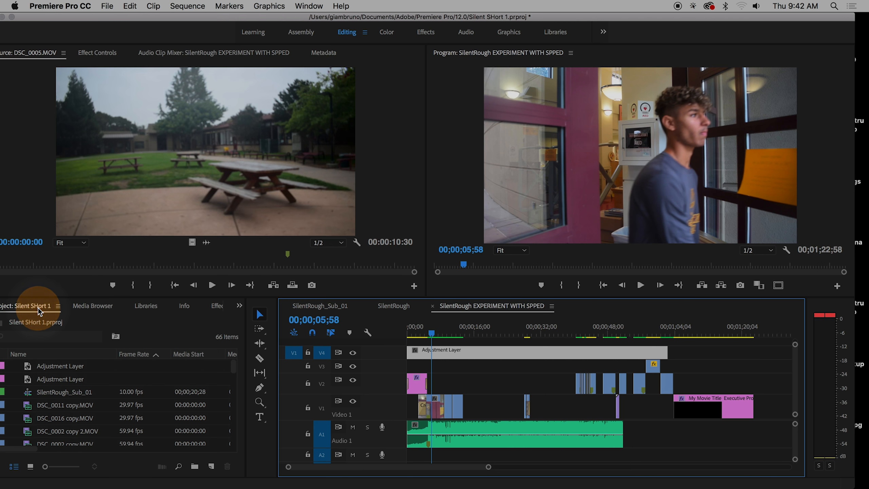
left_click(38, 308)
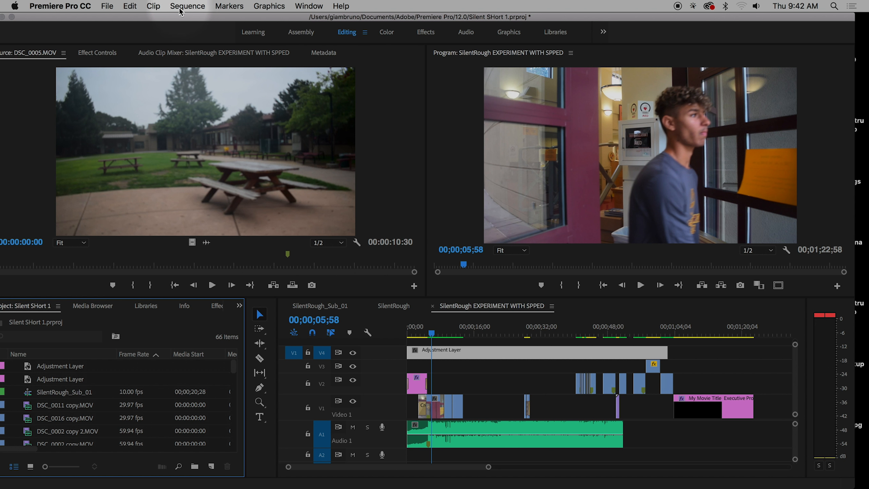
left_click(107, 6)
mouse_move(164, 20)
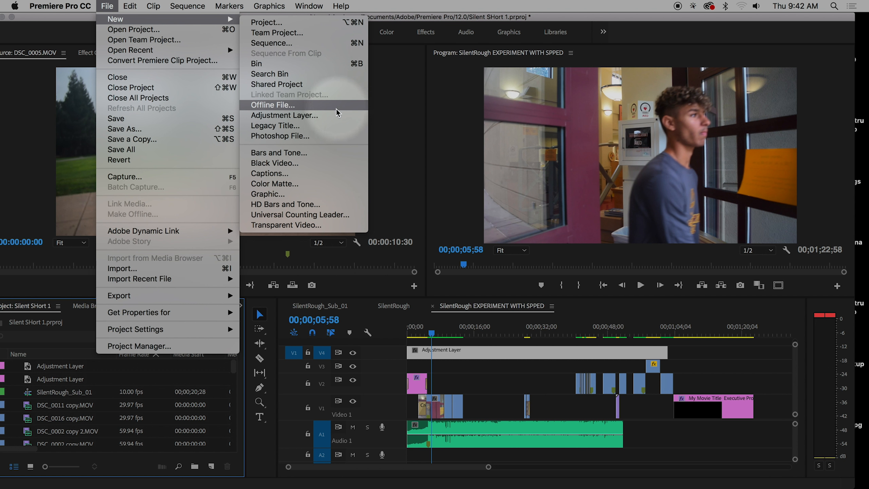
left_click(324, 115)
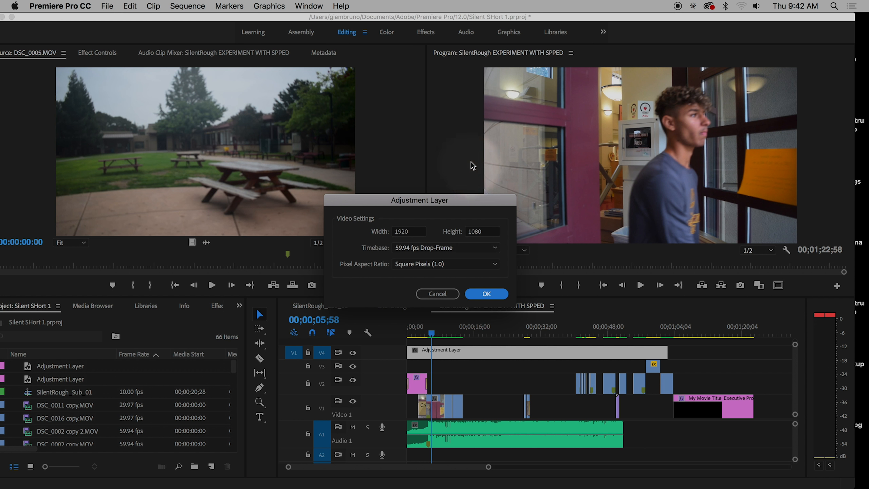
left_click(483, 294)
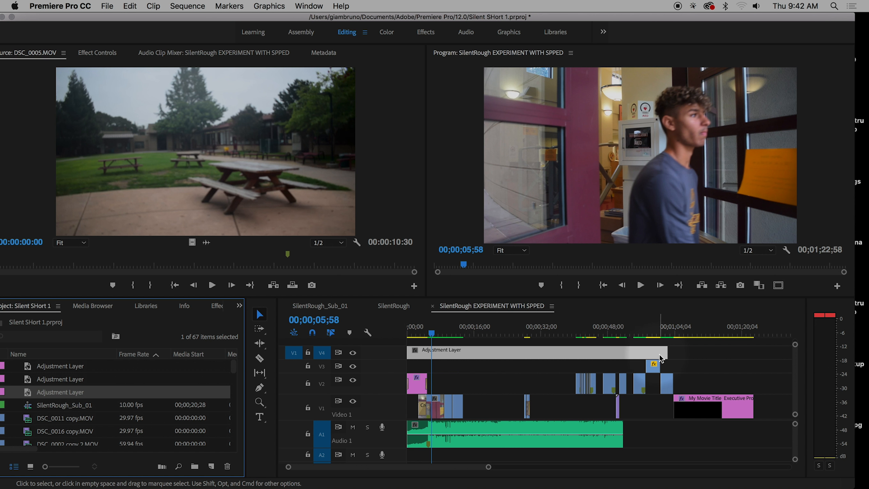
Extend the V4 adjustment layer to the start of the My Movie Title clip, and move the playhead to 00;00;17;07.
mouse_move(666, 353)
left_mouse_down()
mouse_move(577, 354)
mouse_move(673, 355)
left_mouse_up()
left_click_drag(494, 334, 481, 339)
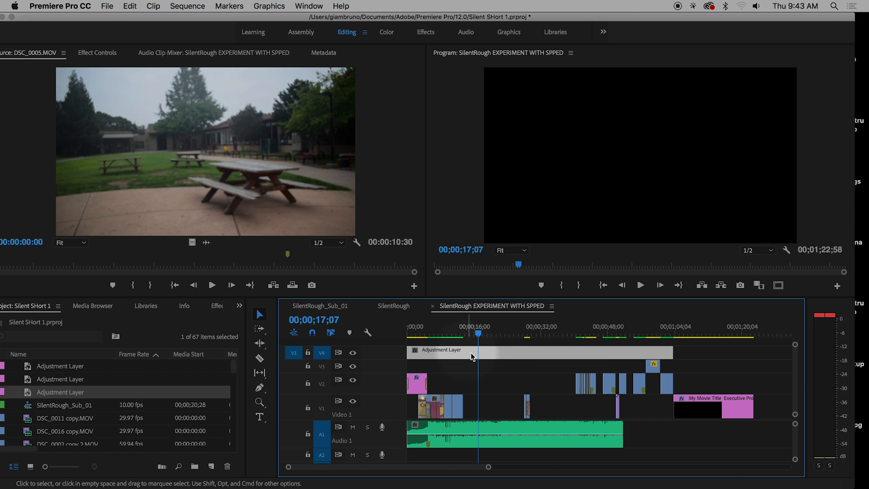
left_click(486, 382)
Select the adjustment layer on V4 and open it in the Source monitor.
left_click(470, 355)
double_click(469, 350)
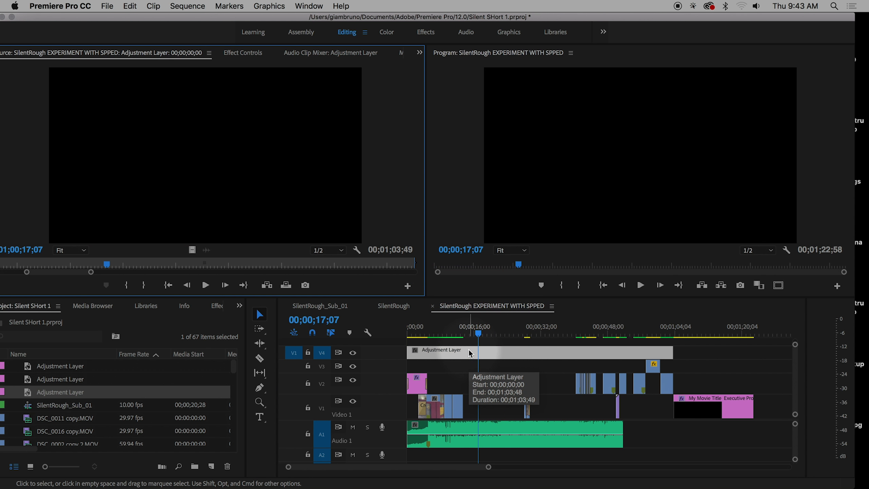
double_click(464, 352)
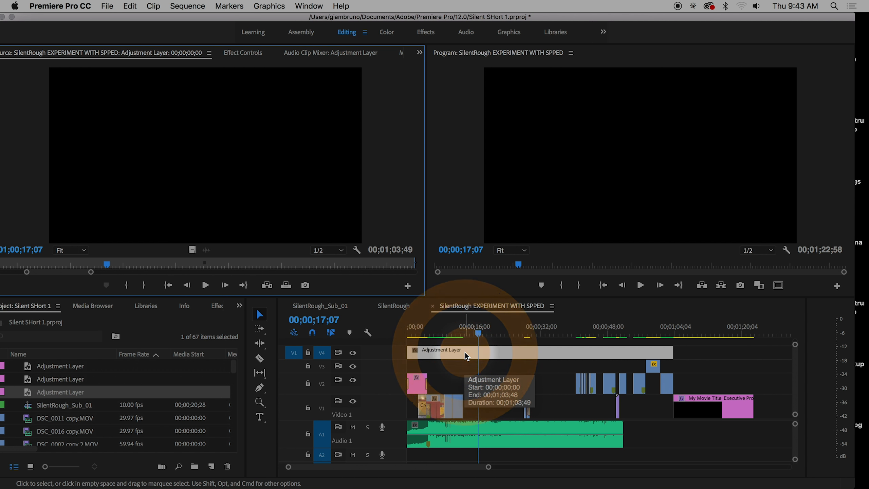
double_click(464, 352)
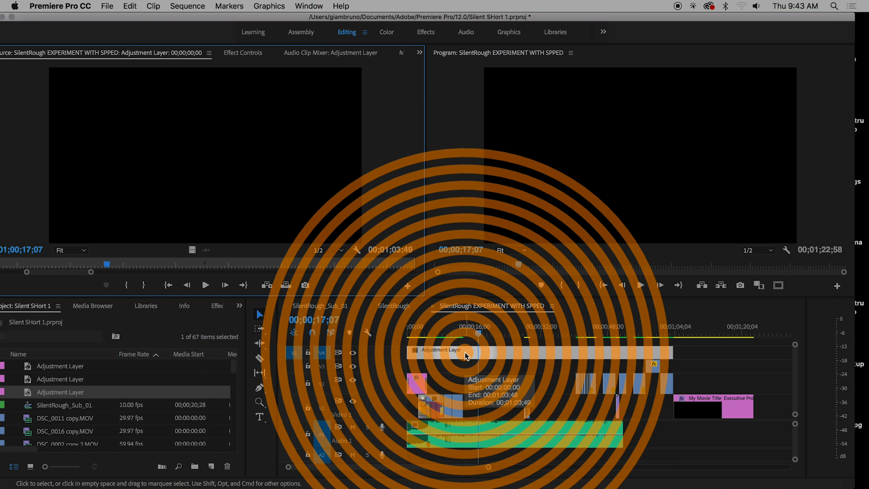
left_click(465, 352)
left_click(465, 351)
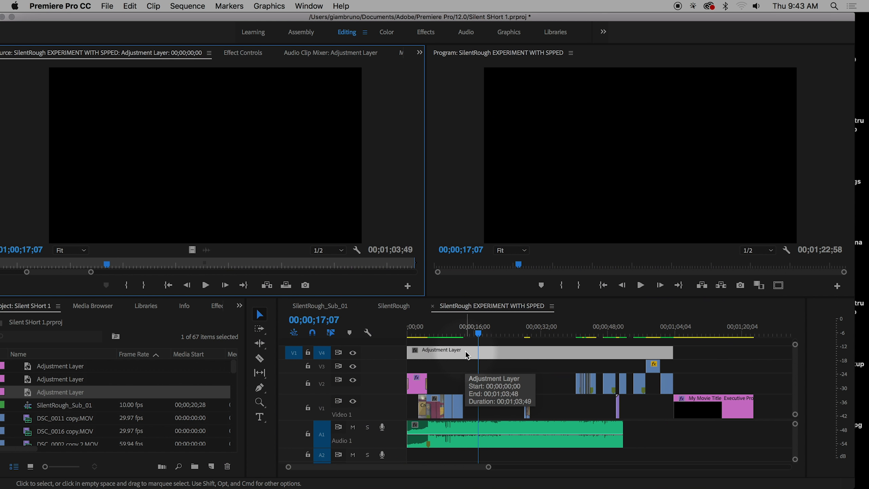
Switch to the Color workspace and move the playhead to 00;00;05;42 to show the doorway shot.
left_click(387, 33)
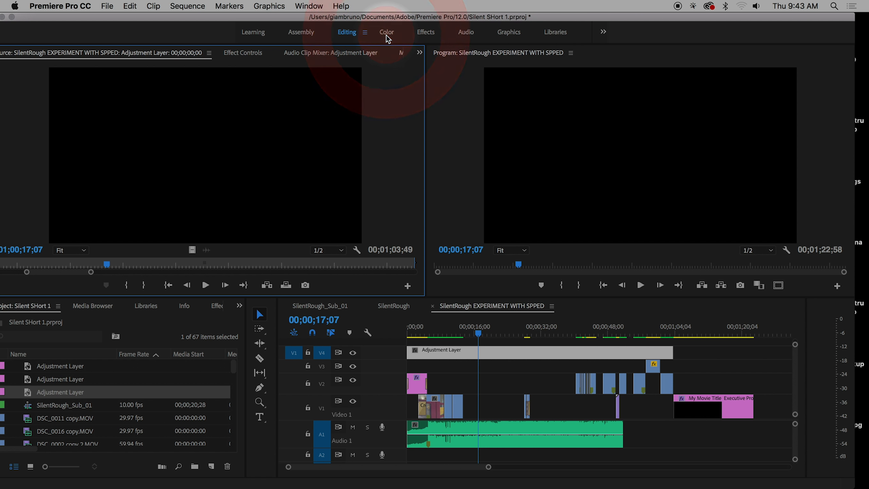
left_click(387, 34)
left_click(387, 34)
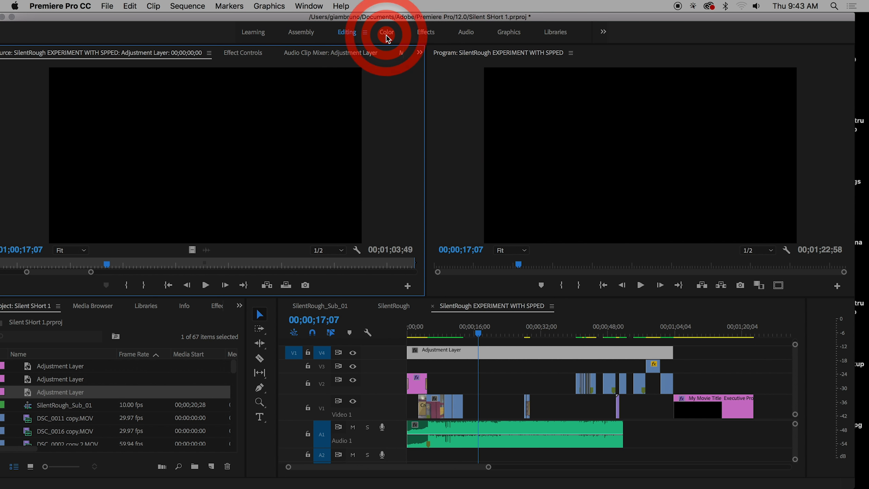
left_click(387, 34)
left_click(389, 34)
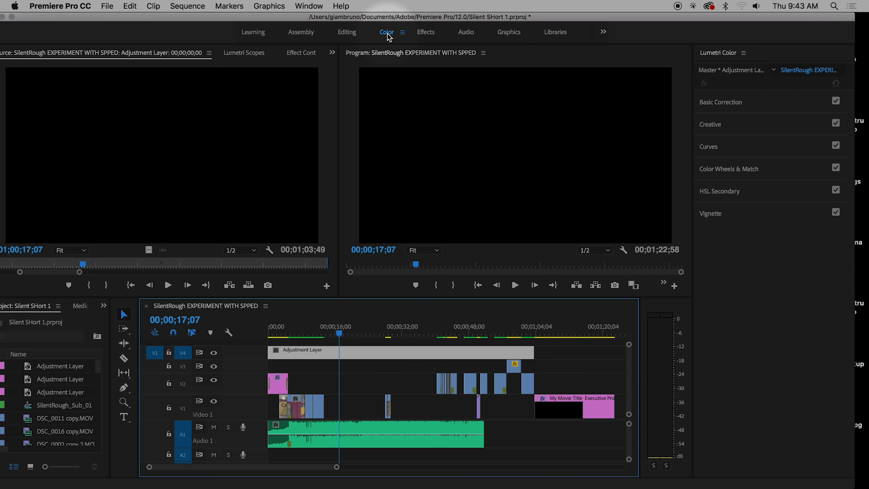
left_click_drag(311, 329, 294, 333)
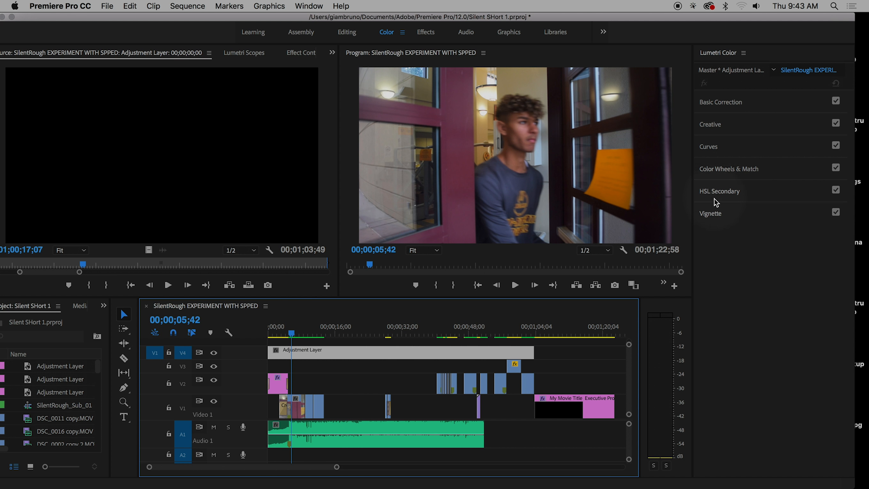
Look through the Creative looks available in Lumetri Color, and reopen the V4 adjustment layer in the Source monitor.
left_click(706, 125)
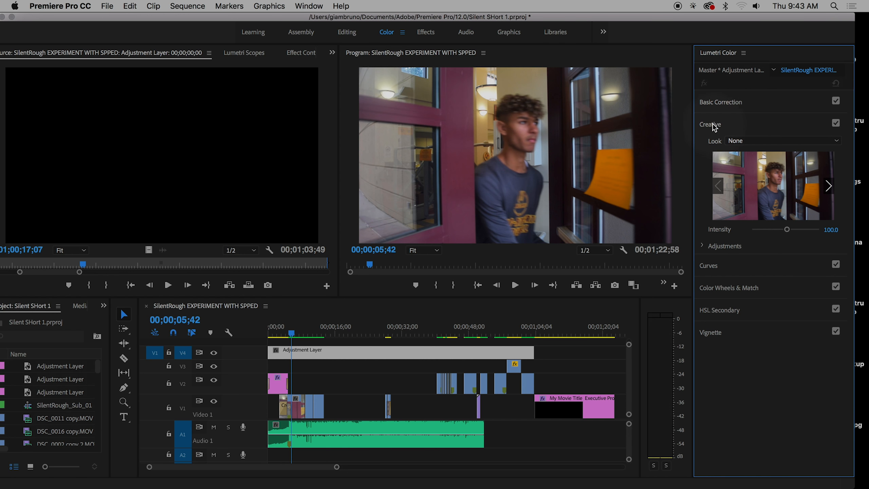
left_click(755, 140)
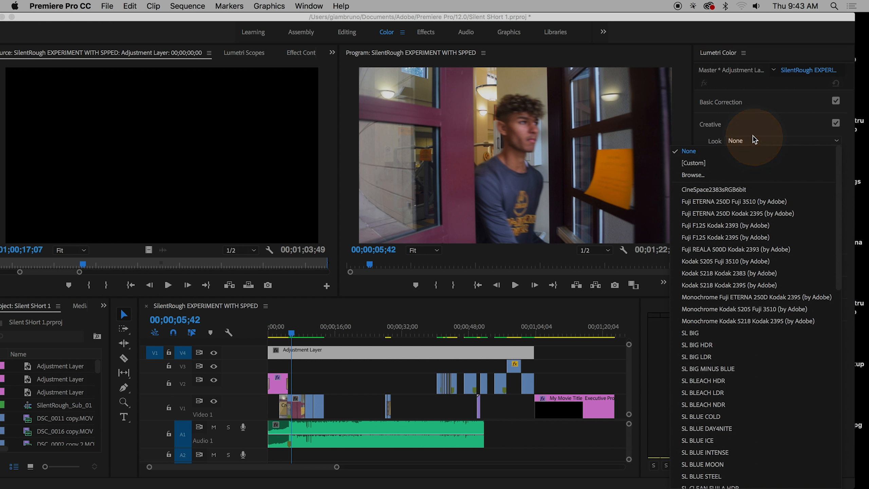
left_click(717, 127)
left_click(718, 128)
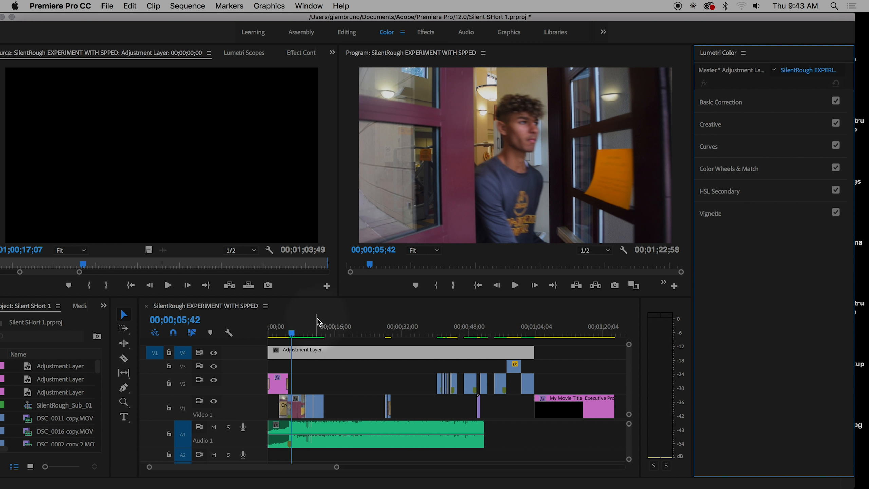
left_click(339, 352)
double_click(338, 353)
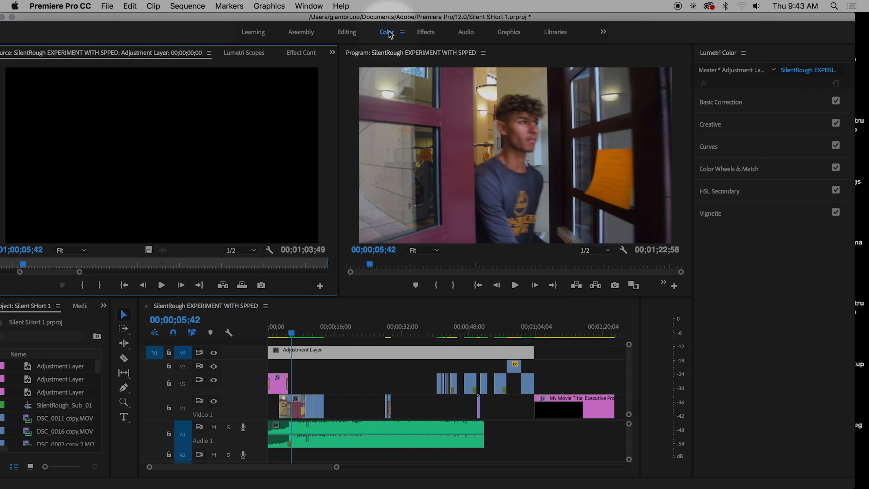
Look through the Basic Correction and Color Wheels & Match controls in Lumetri Color, and collapse both sections.
left_click(391, 34)
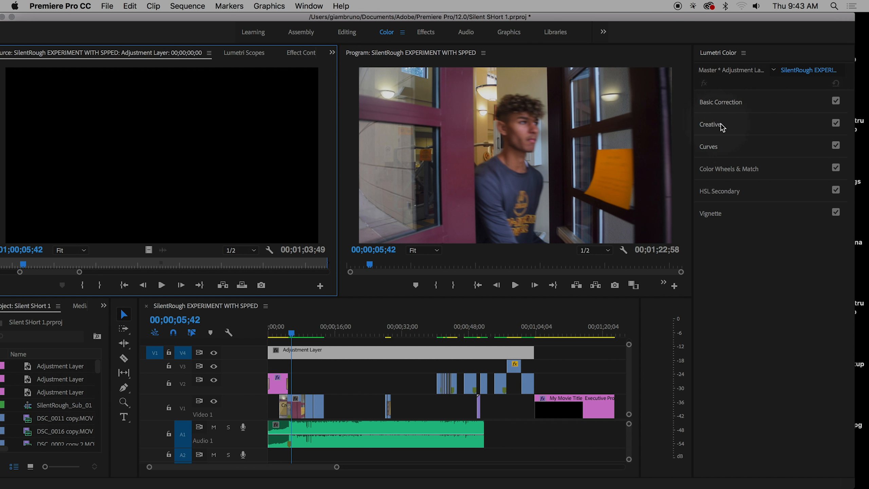
left_click(720, 105)
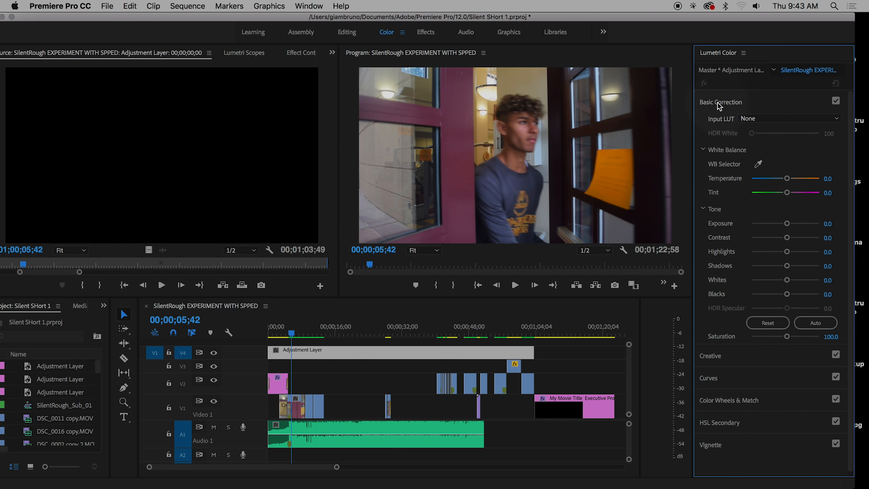
left_click(720, 103)
left_click(720, 103)
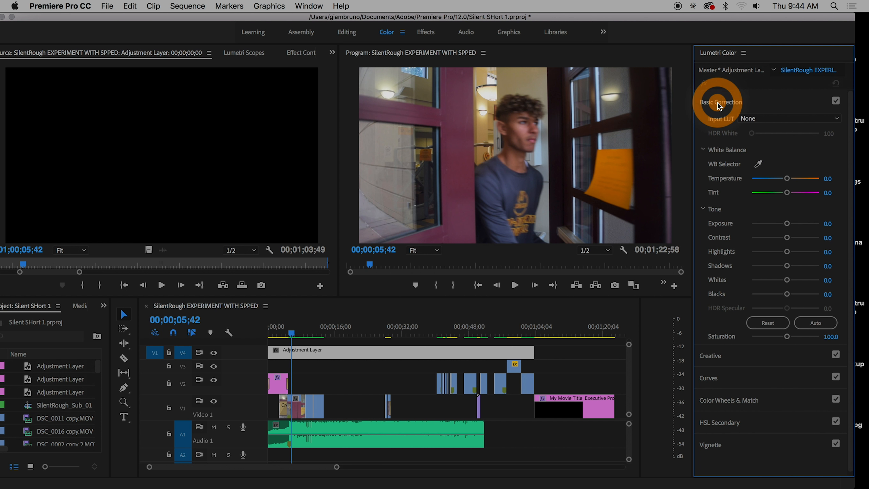
left_click(719, 105)
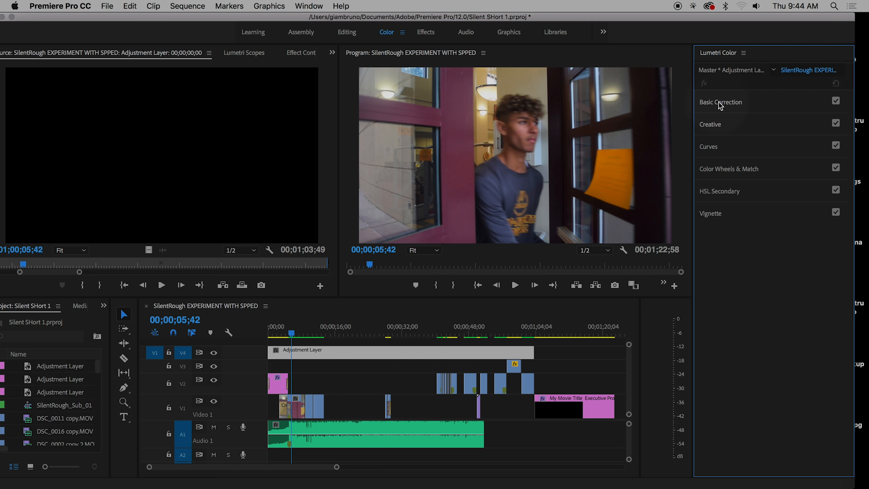
left_click(720, 169)
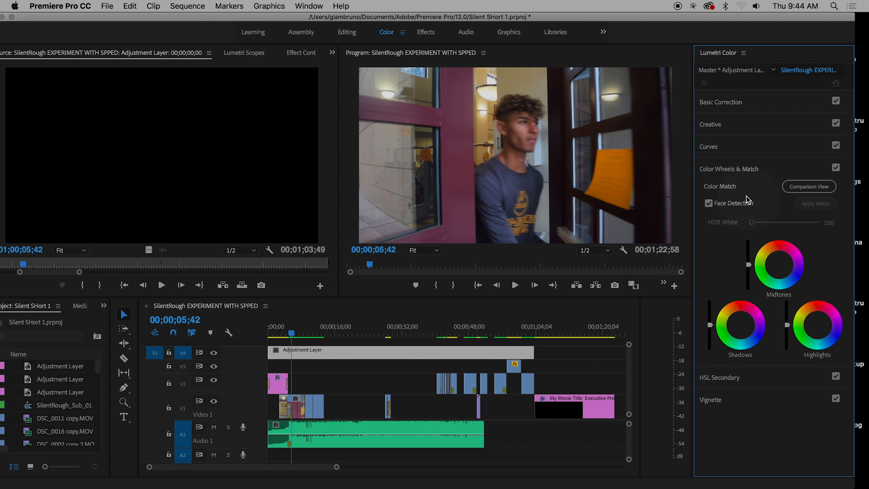
left_click(731, 171)
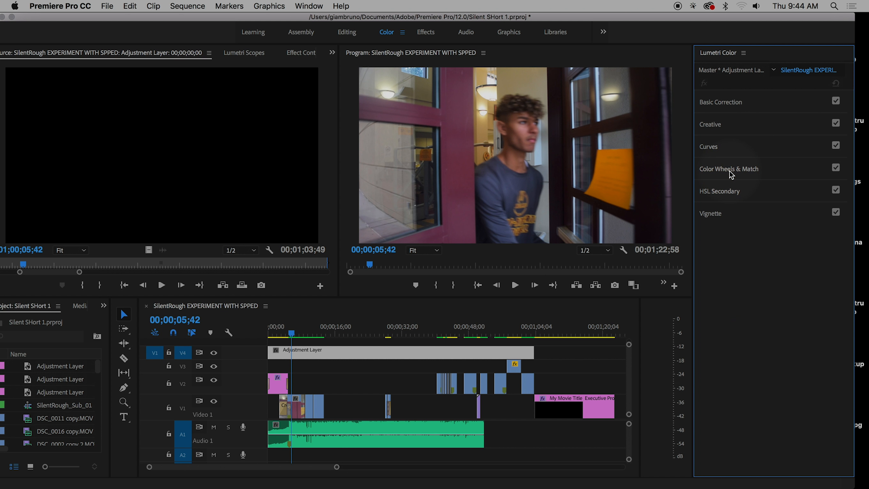
Apply the SL MATRIX GREEN Creative look to the V4 adjustment layer.
left_click(713, 125)
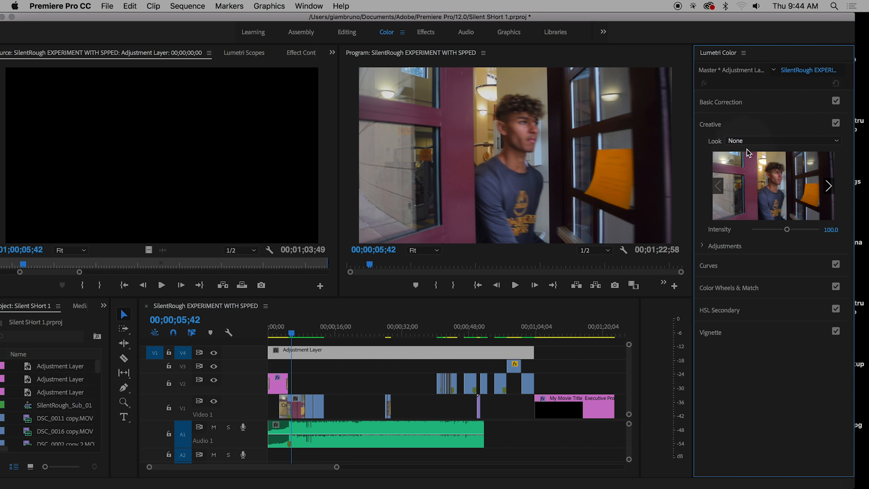
left_click(741, 140)
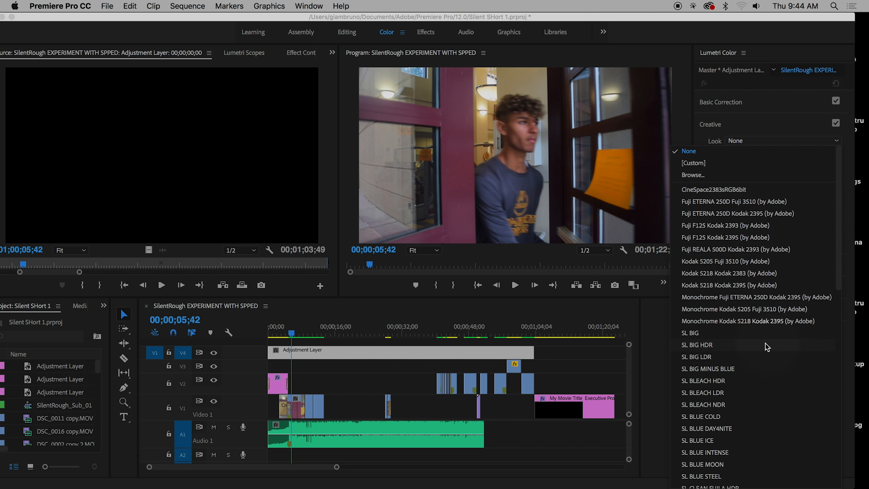
scroll(763, 343, "down", 5)
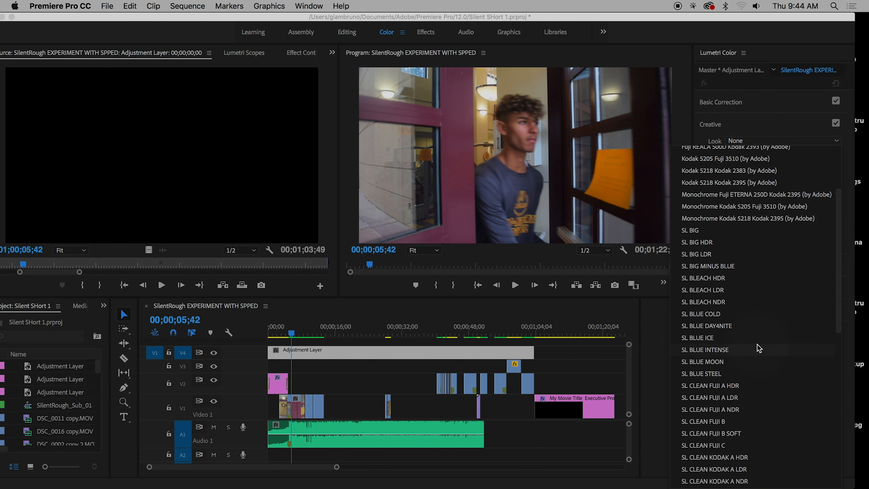
scroll(757, 344, "down", 3)
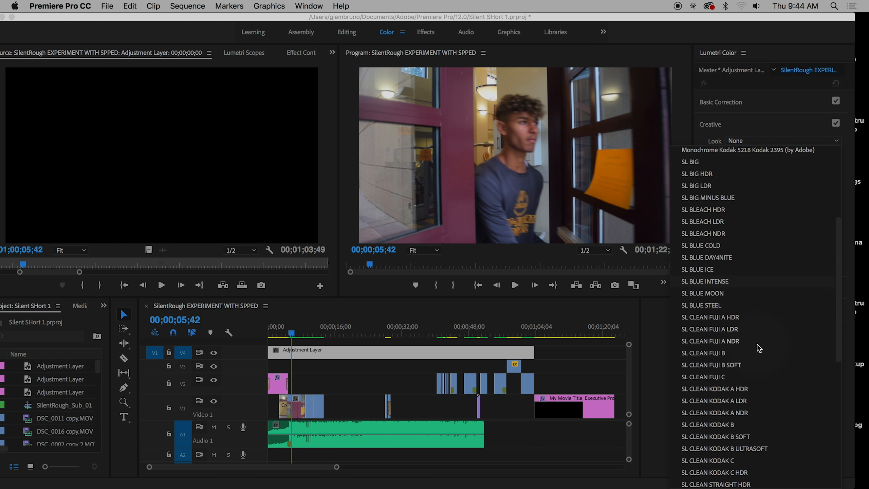
scroll(757, 344, "down", 9)
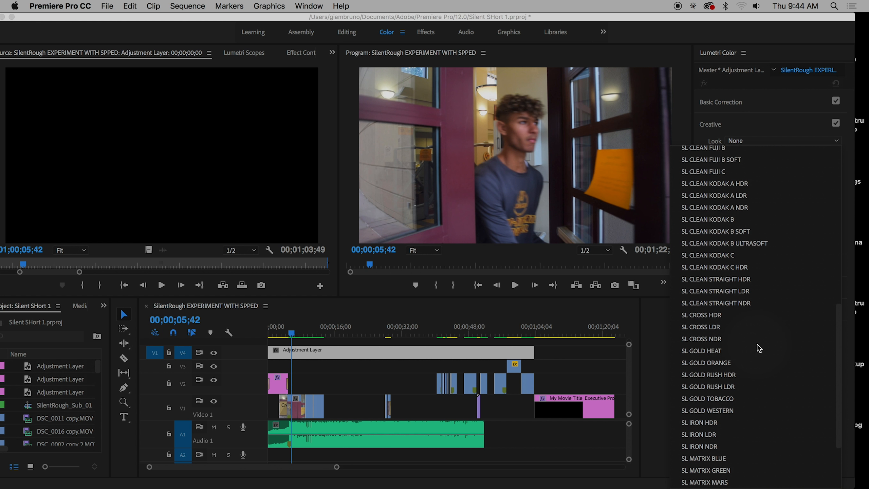
left_click(700, 471)
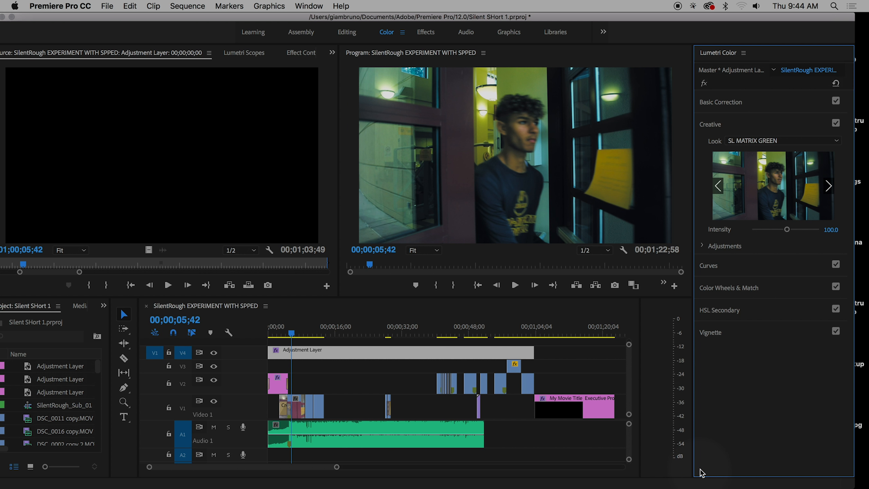
Try the SL GOLD TOBACCO look on the adjustment layer, and replace it with SL NOIR 1965.
left_click(755, 142)
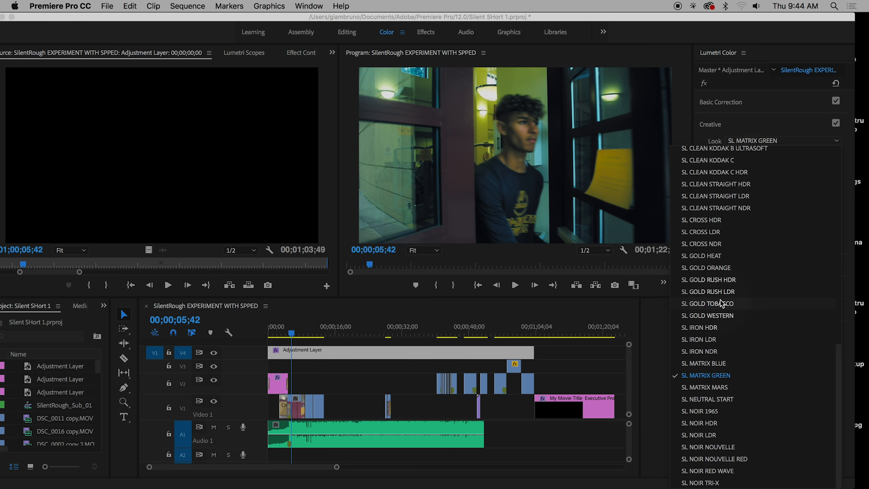
left_click(721, 303)
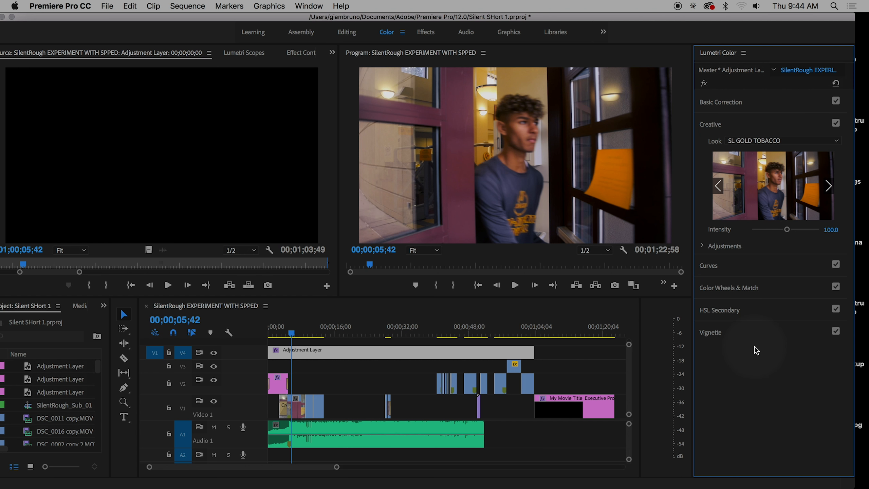
left_click(740, 142)
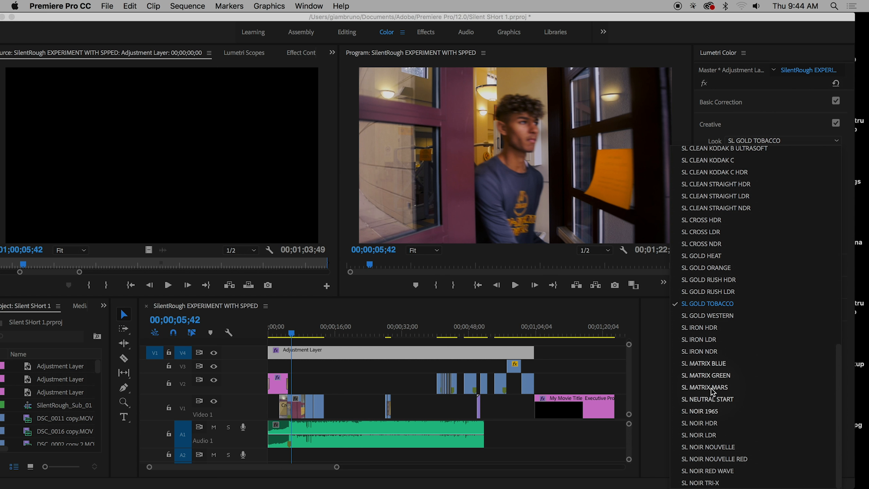
left_click(695, 412)
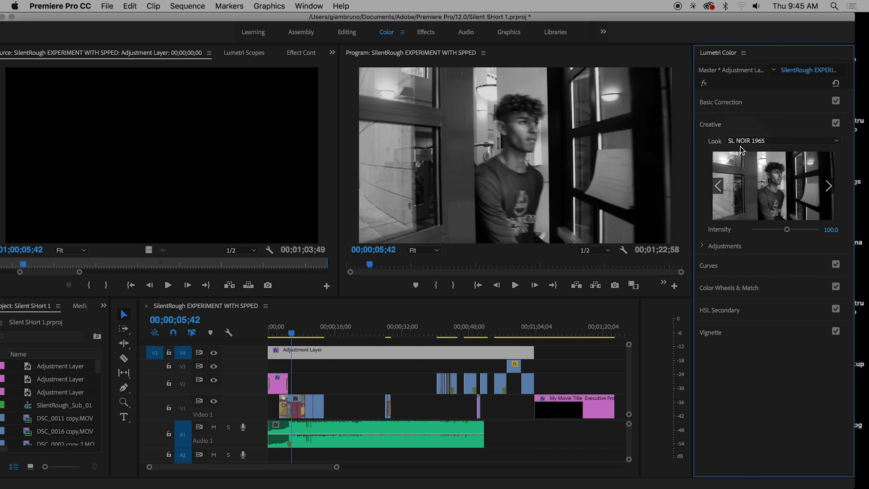
Compare the black-and-white looks SL NOIR RED WAVE, SL NOIR HDR and SL NOIR 1965 on the adjustment layer, ending with SL NOIR LDR.
left_click(764, 140)
left_click(706, 471)
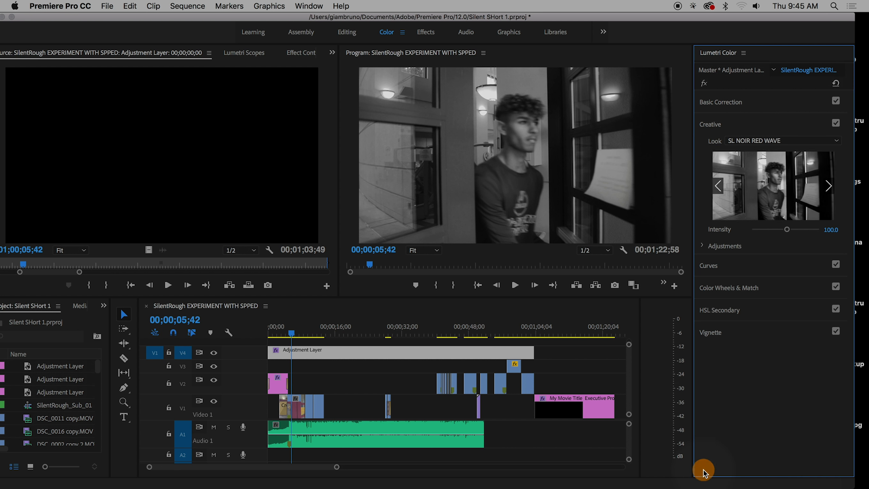
left_click(750, 141)
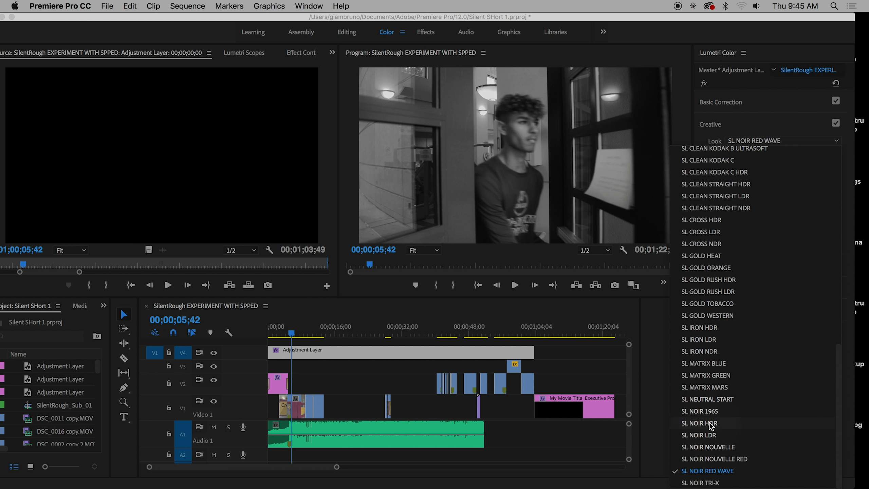
left_click(710, 424)
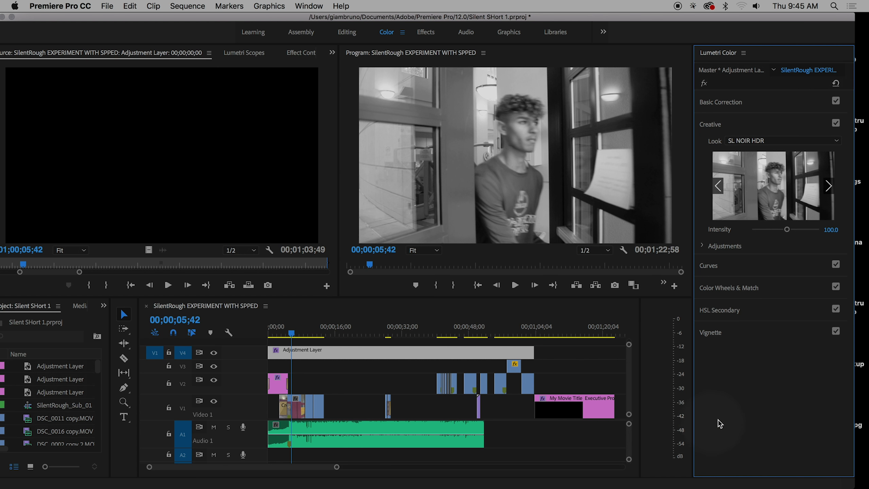
left_click(781, 144)
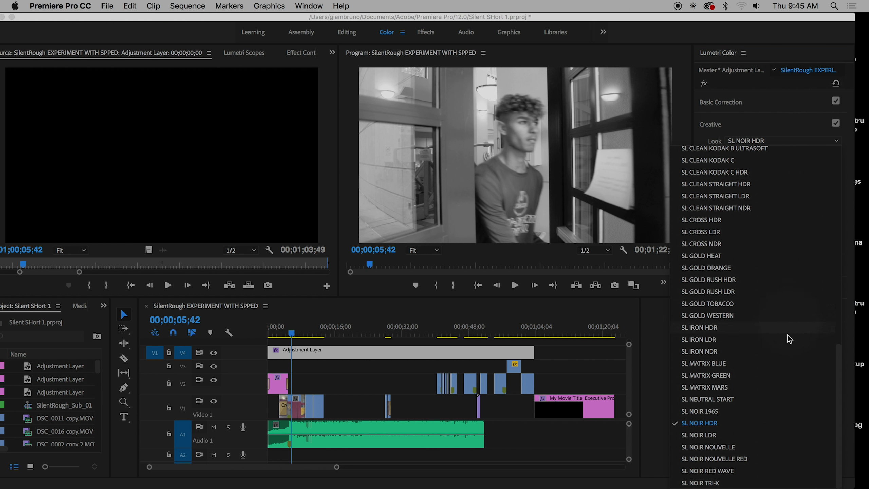
left_click(724, 412)
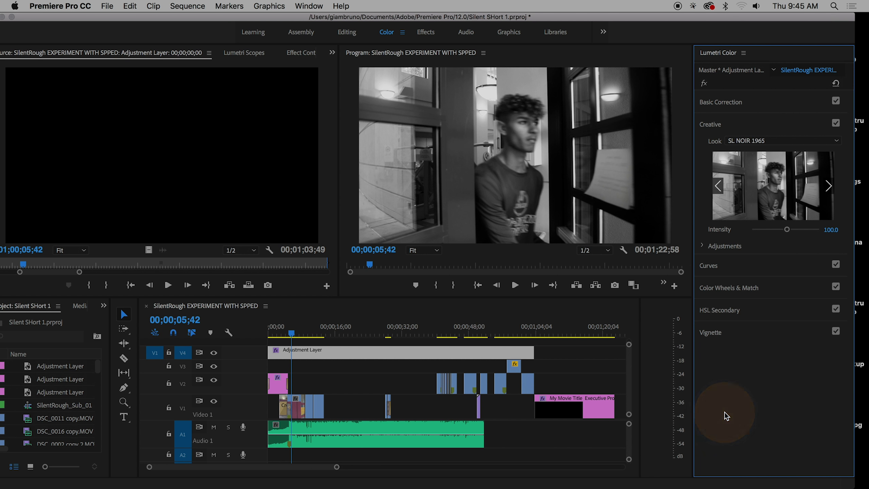
left_click(766, 139)
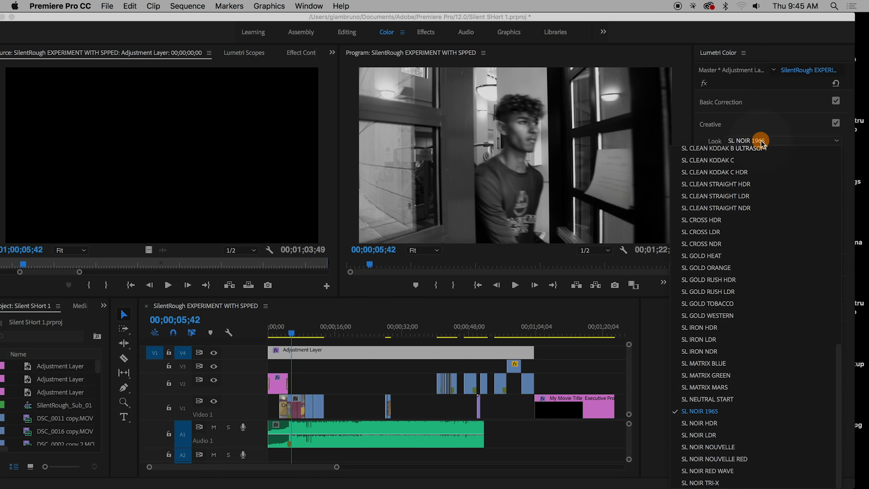
left_click(705, 437)
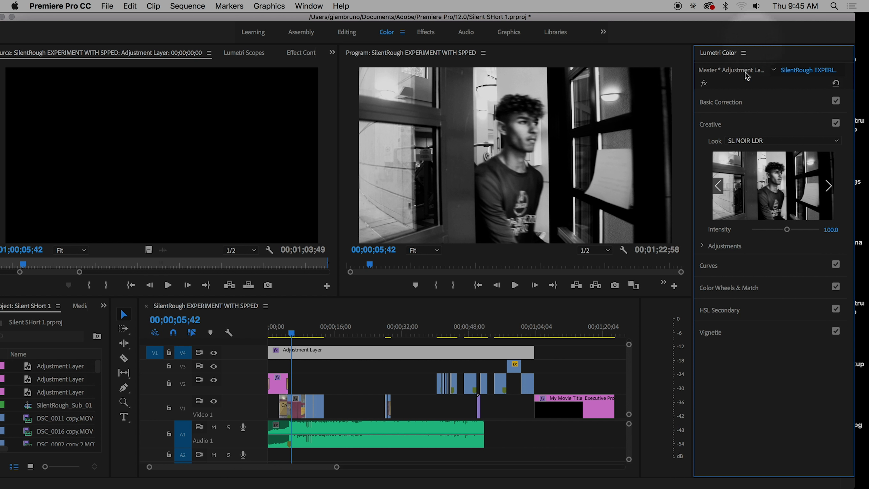
Set the adjustment layer's Creative look to SL BLUE ICE, and look through the other available looks.
left_click(746, 140)
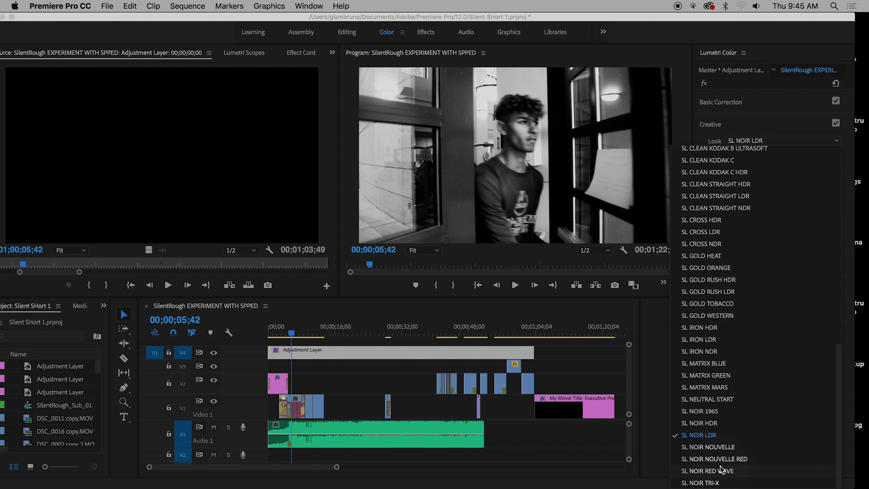
scroll(738, 296, "up", 5)
scroll(738, 296, "up", 5)
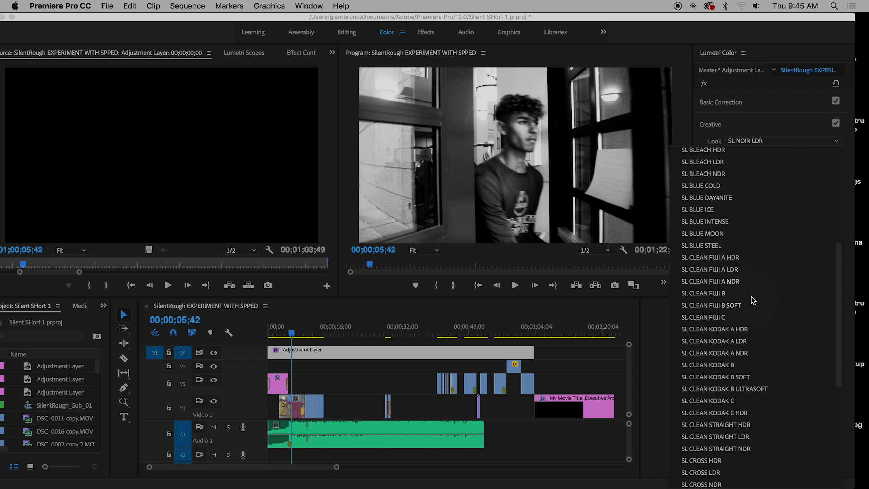
left_click(698, 210)
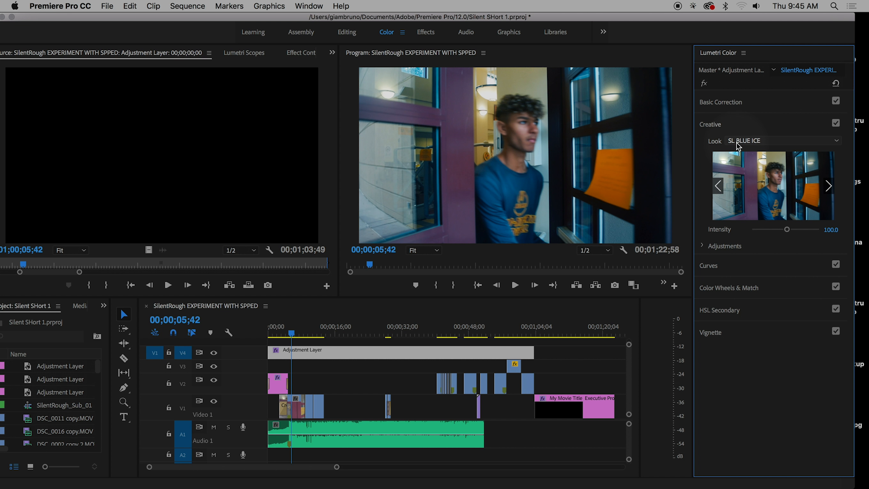
left_click(747, 141)
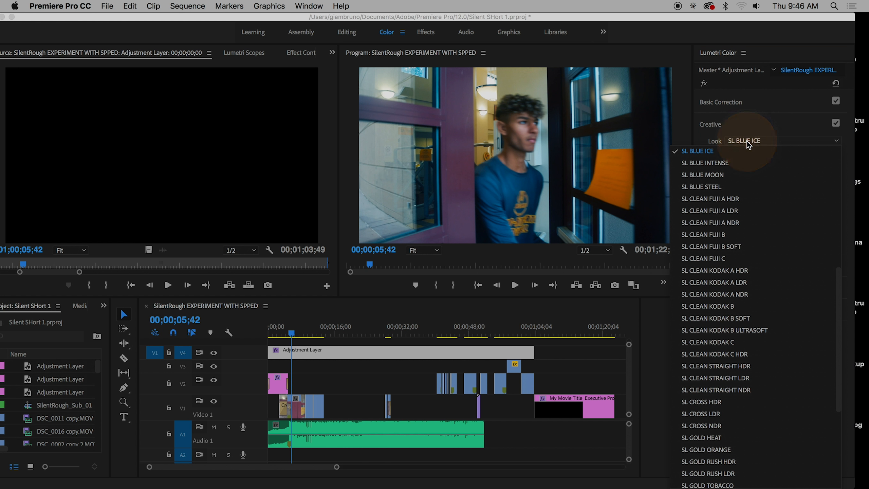
scroll(759, 274, "down", 5)
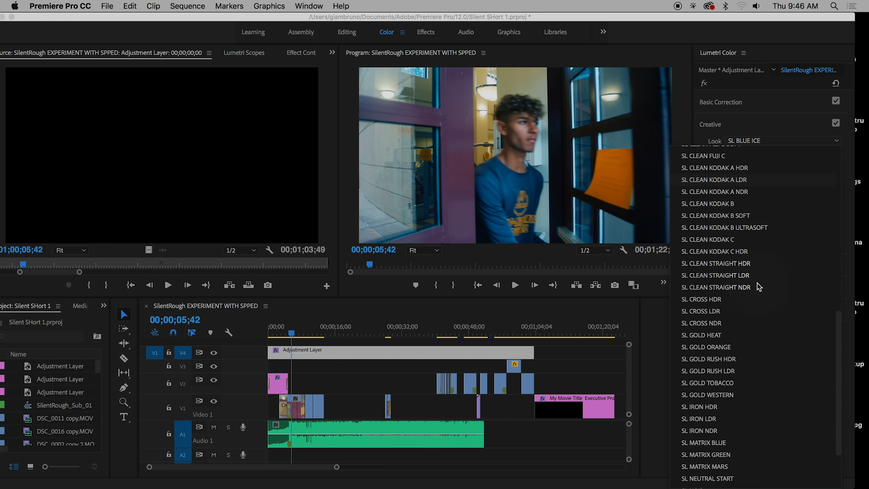
scroll(757, 287, "up", 15)
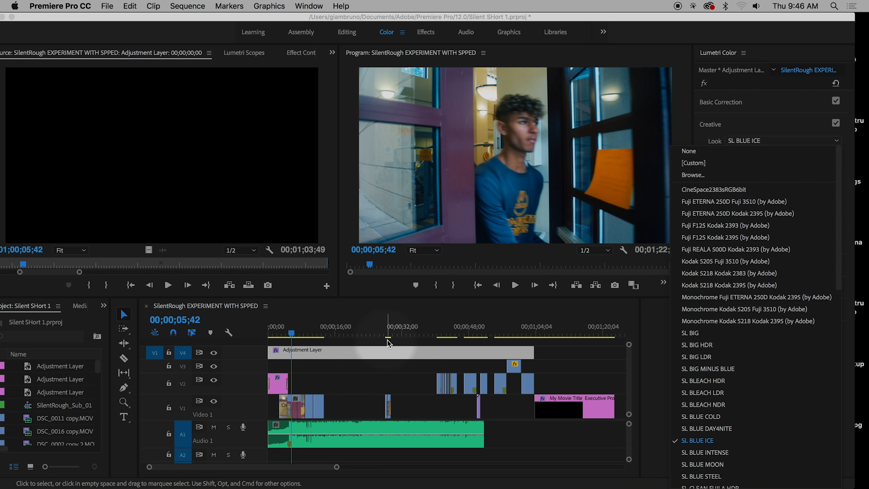
Shorten the V4 adjustment layer to end with the first group of V1 clips, and move the playhead to 00;00;40;13.
left_click(519, 349)
left_click_drag(519, 350, 332, 355)
left_click_drag(471, 328, 437, 328)
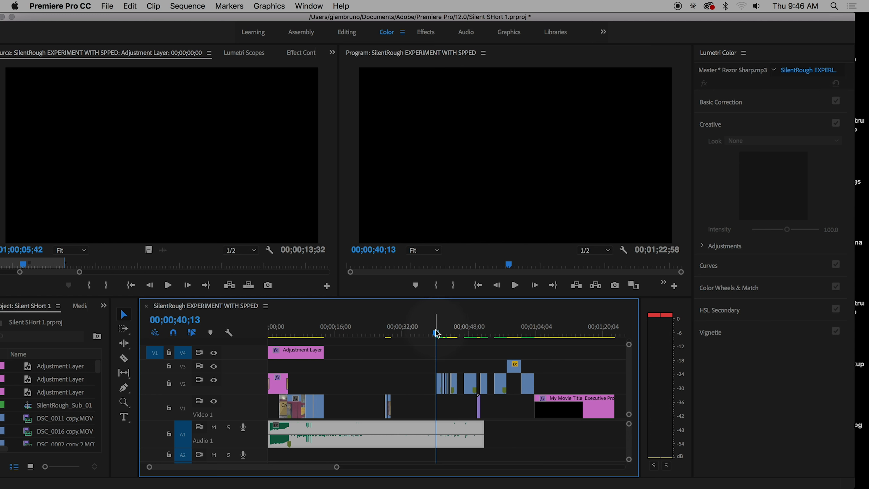
Compare the graded hallway shot at 00;00;10;07 with the doorway shot outside the adjustment layer at 00;00;42;02.
left_click_drag(437, 332, 309, 339)
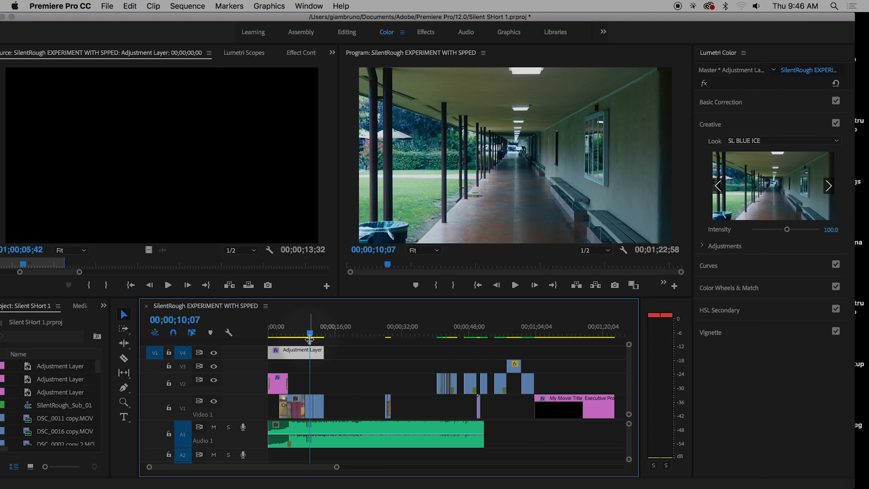
left_click_drag(448, 330, 445, 332)
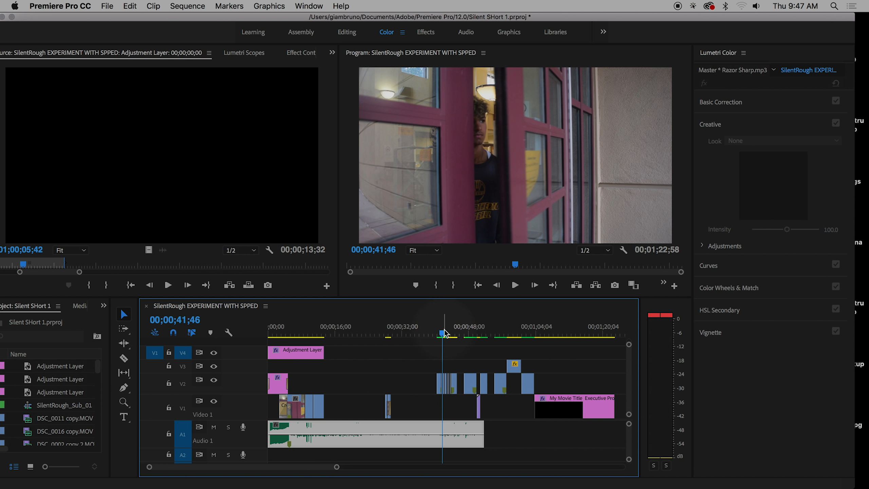
left_click(454, 351)
left_click_drag(444, 331, 443, 332)
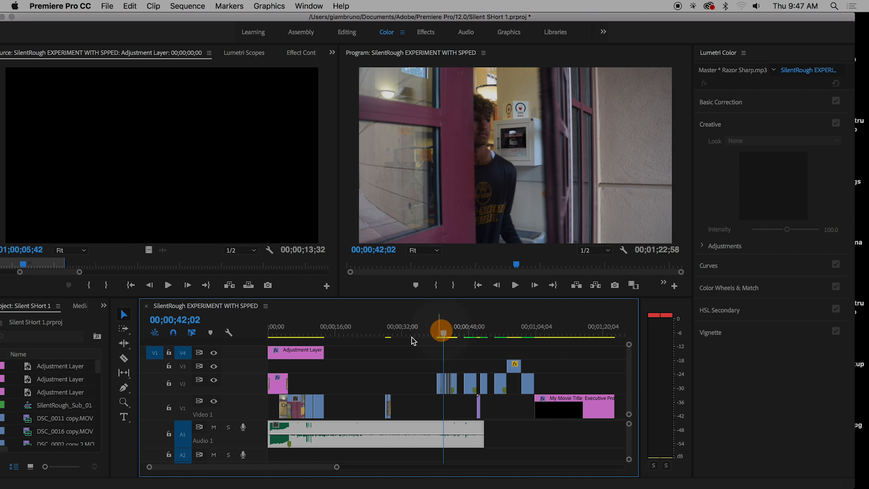
Rename two of the project's adjustment layers as Warm and Cold.
left_click(37, 392)
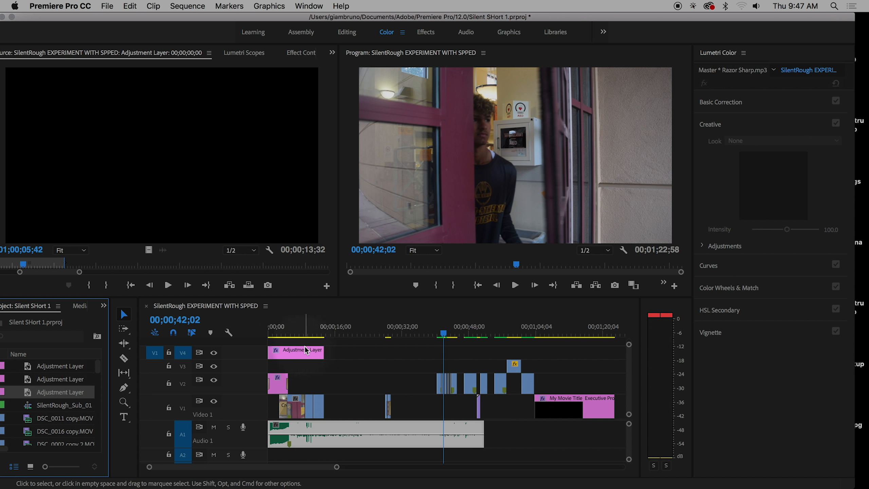
left_click(62, 393)
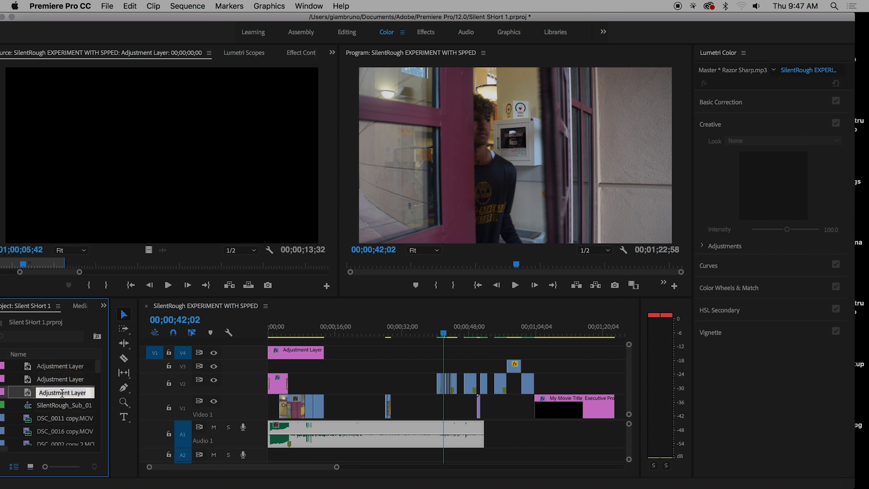
type("Warm")
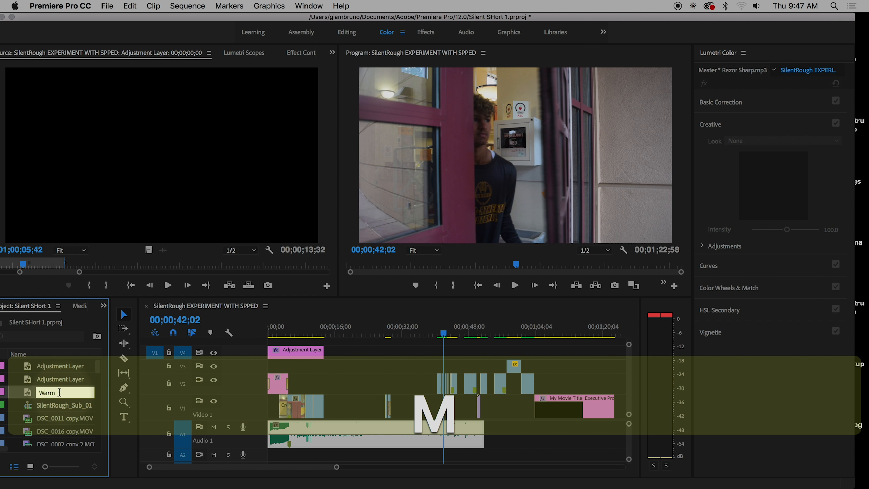
left_click(50, 377)
left_click(58, 377)
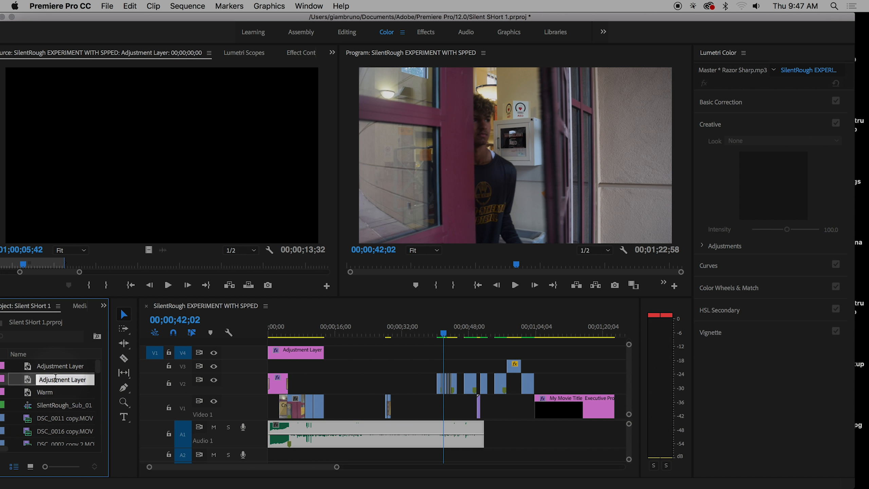
type("Cold")
left_click(42, 368)
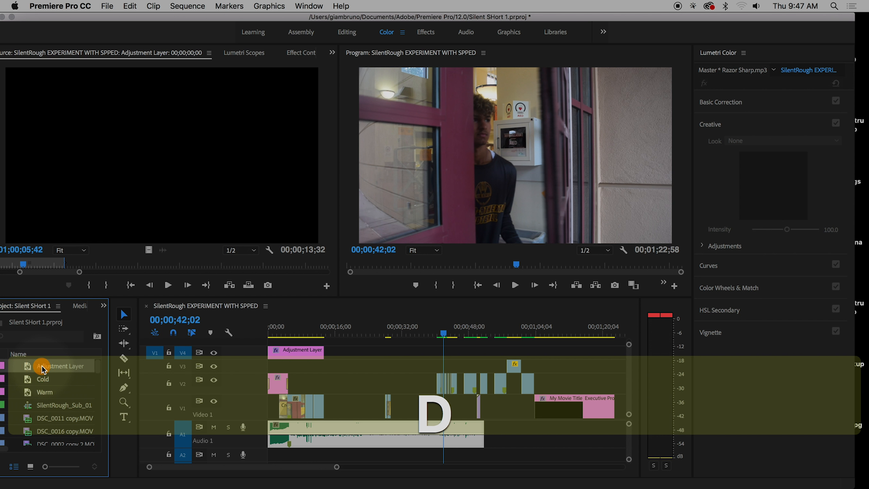
Place the Cold adjustment layer on V3 above the first group of doorway clips, and Warm above the second group.
left_click_drag(42, 379, 438, 365)
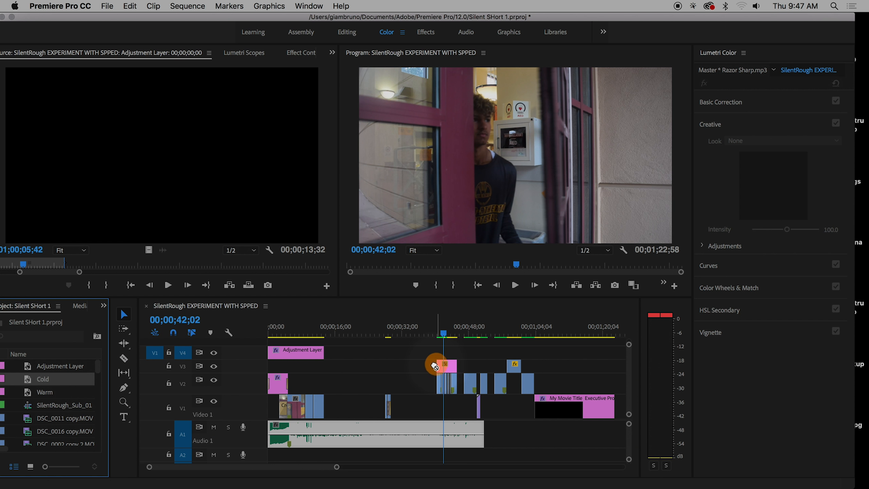
left_click_drag(45, 394, 464, 363)
Set the Cold adjustment layer's Creative look to SL BLUE COLD, previewing at 00;00;42;18.
left_click(444, 333)
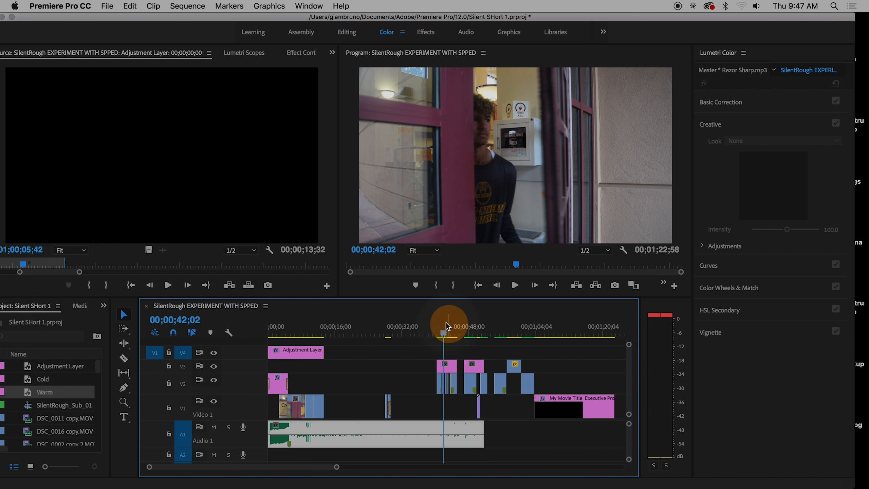
left_click_drag(444, 333, 444, 331)
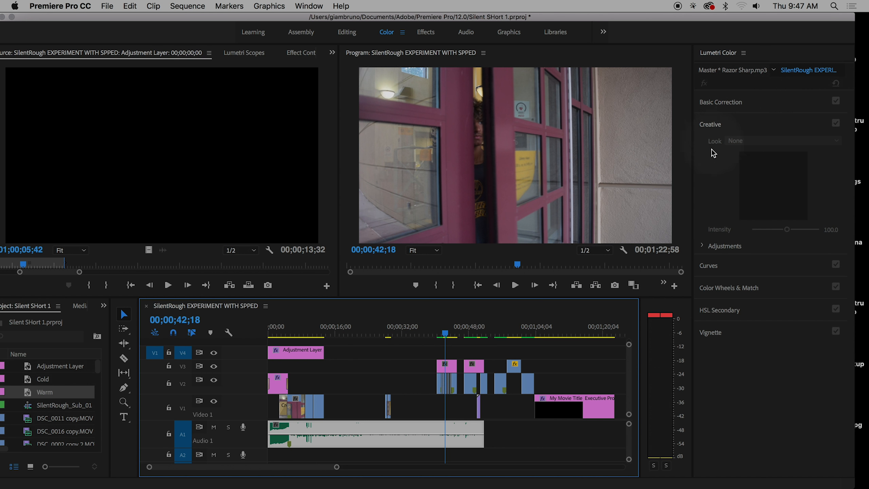
left_click(449, 364)
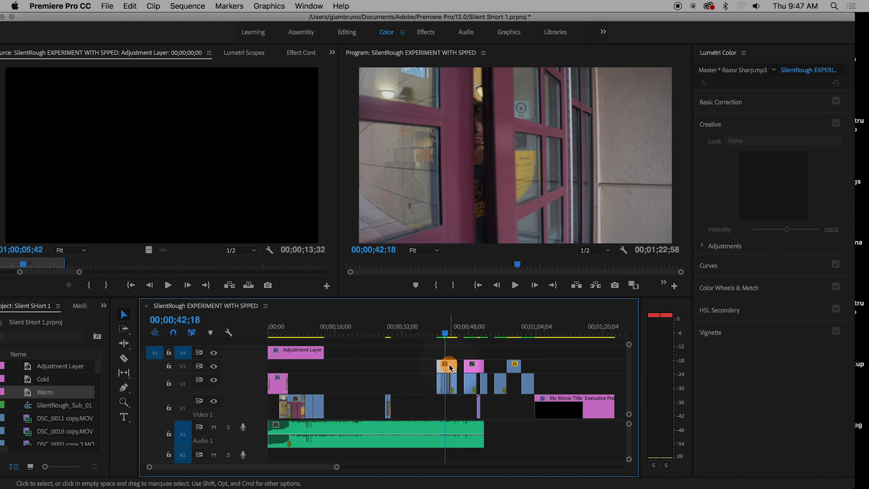
left_click(747, 140)
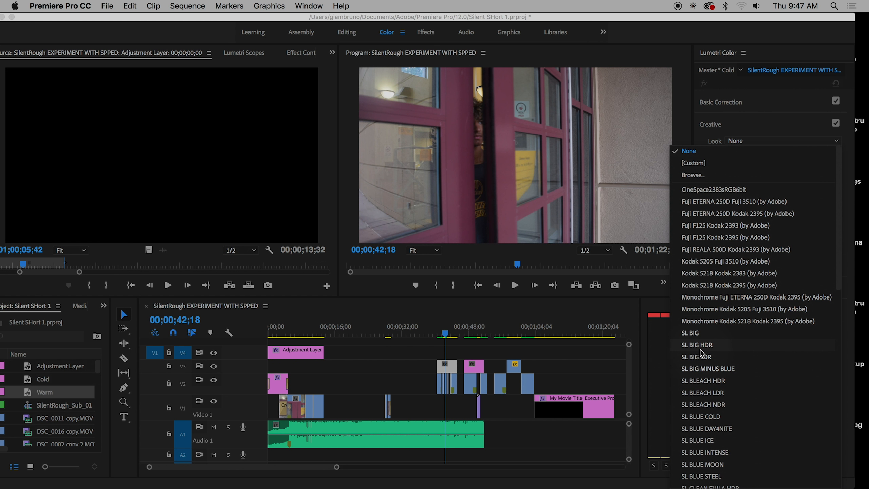
left_click(707, 419)
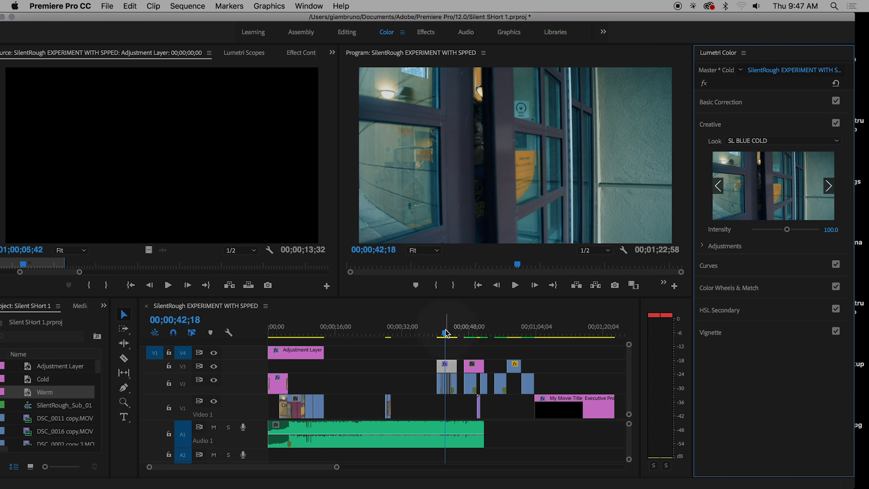
Set the Warm adjustment layer's Creative look to SL GOLD ORANGE, previewing at 00;00;49;34.
left_click(469, 333)
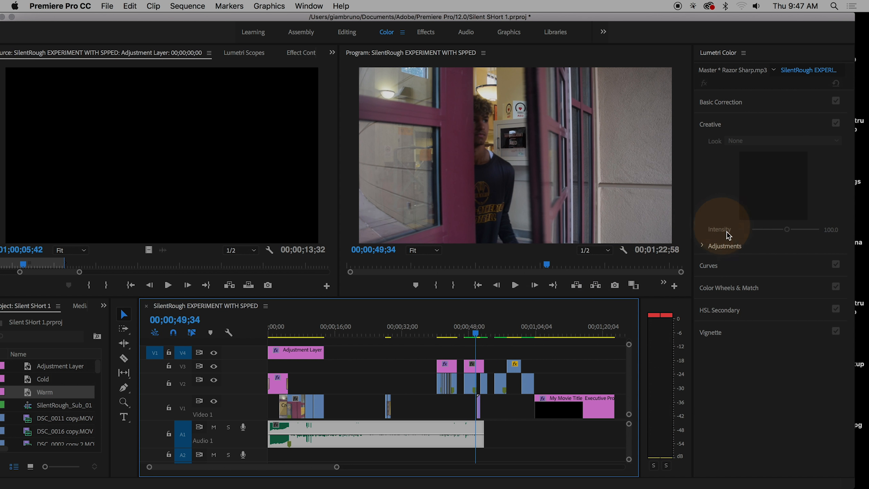
left_click(741, 142)
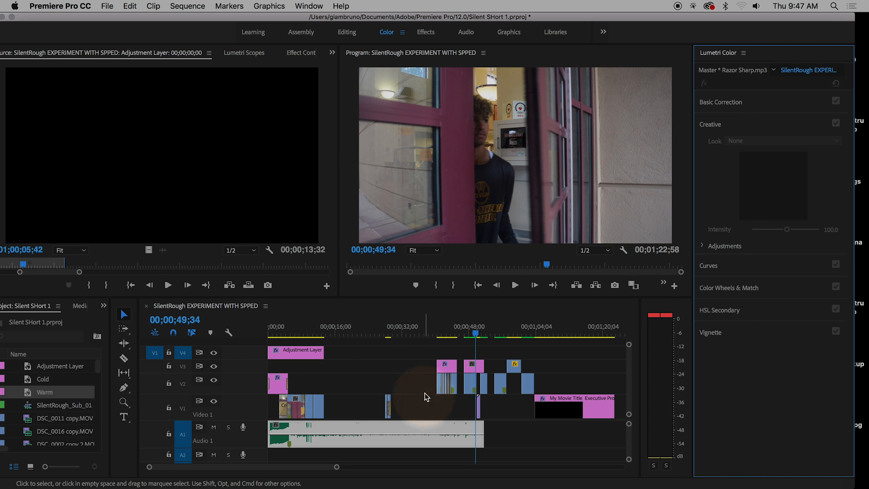
left_click(471, 371)
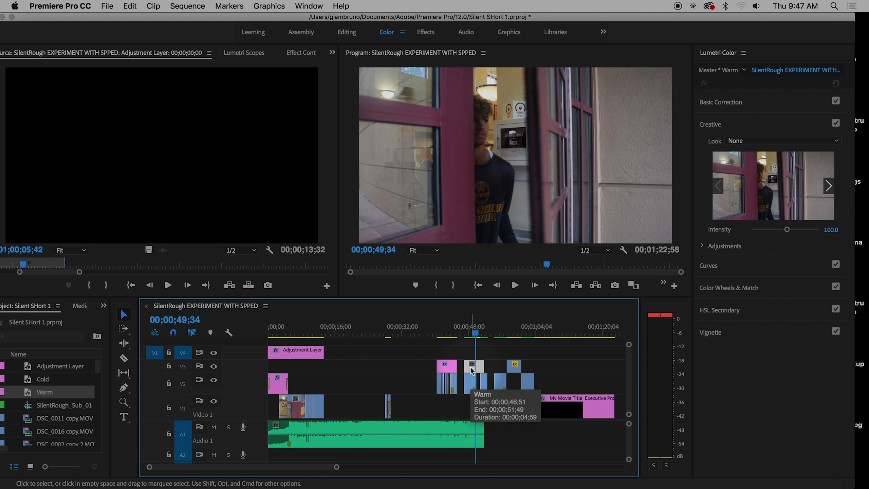
left_click(745, 141)
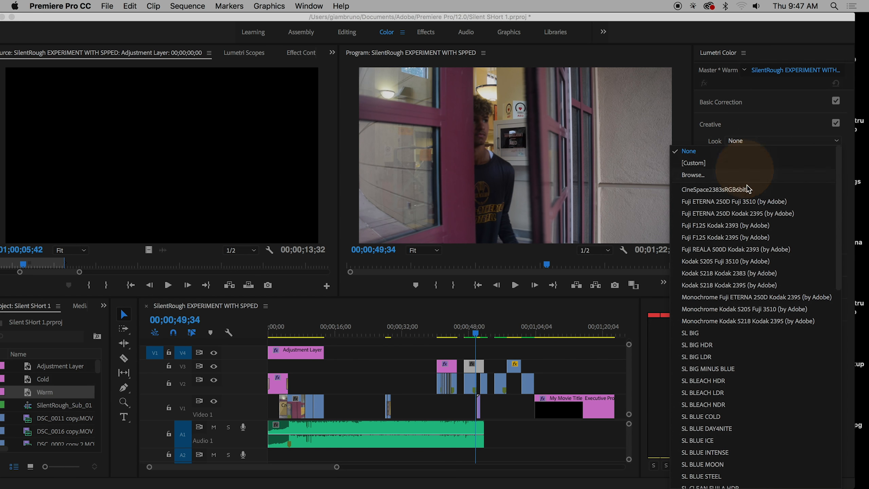
scroll(734, 368, "down", 3)
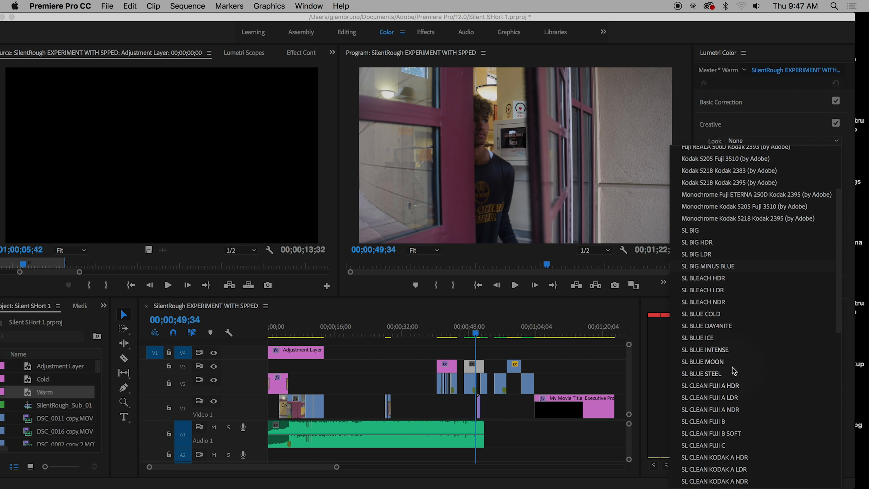
scroll(732, 372, "down", 1)
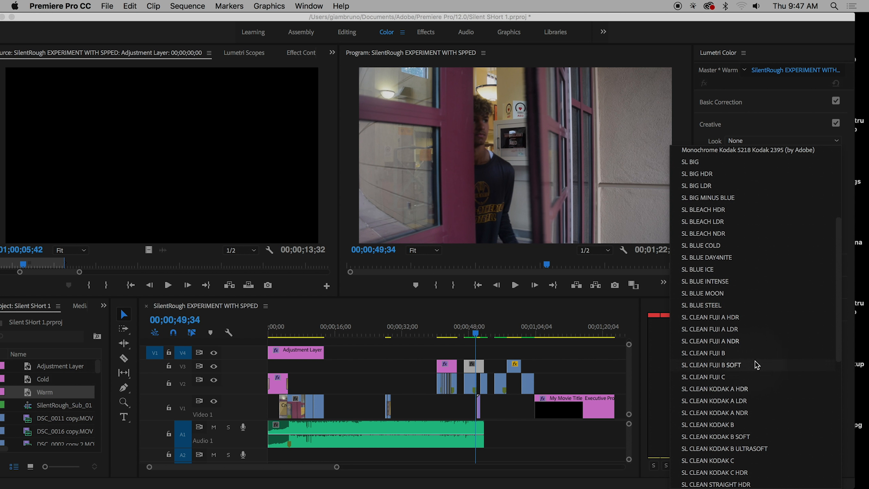
scroll(756, 366, "down", 3)
scroll(754, 366, "down", 4)
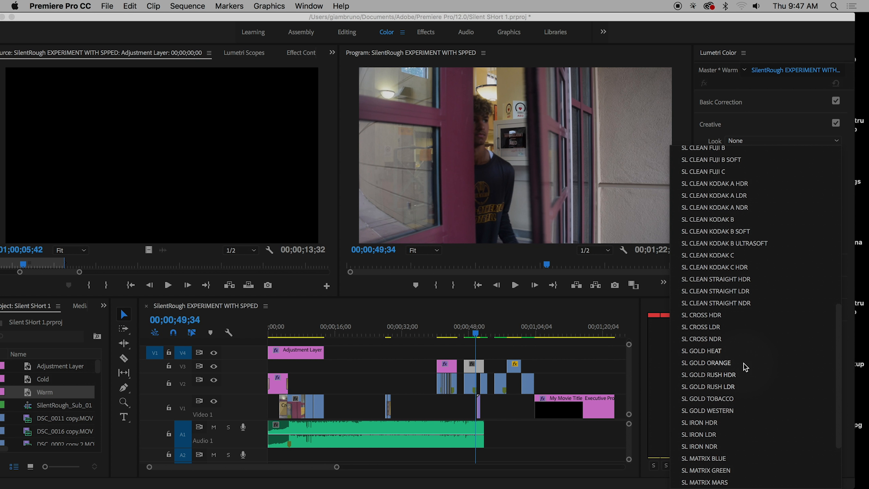
left_click(719, 363)
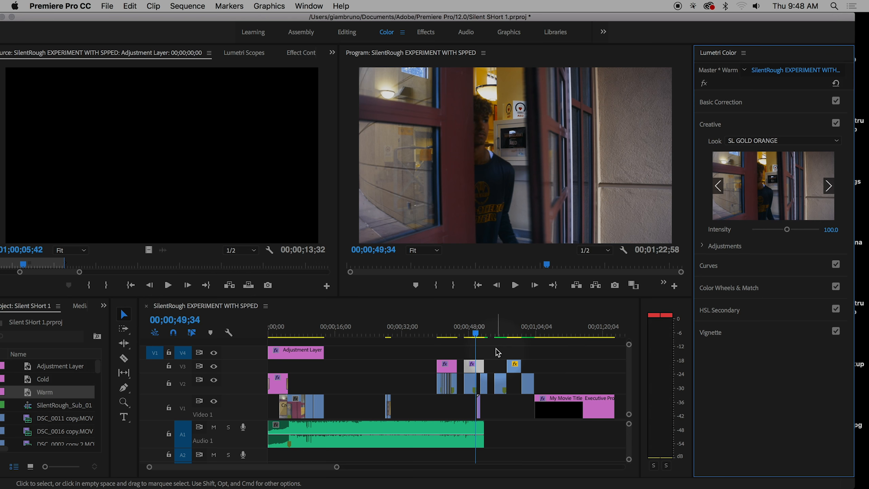
Lower the Cold adjustment layer's look intensity to 81.6, and look over its additional Creative adjustments.
mouse_move(445, 331)
left_mouse_down()
mouse_move(427, 331)
mouse_move(479, 338)
mouse_move(445, 335)
left_mouse_up()
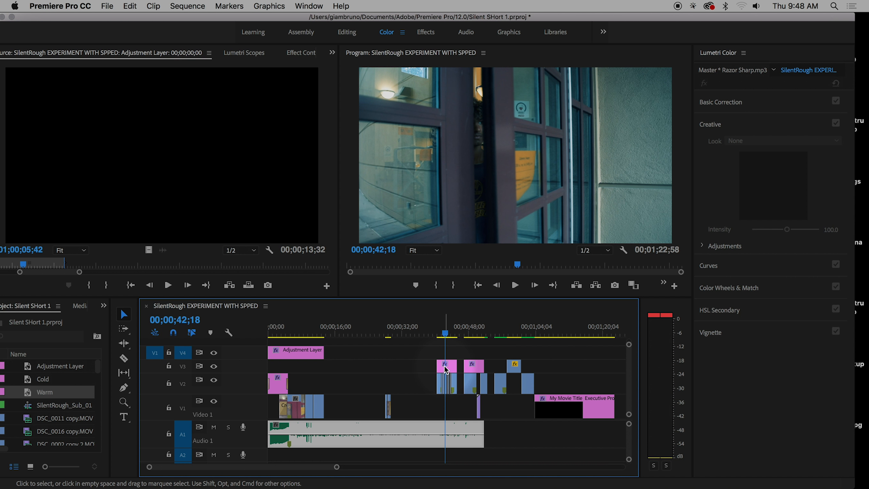
left_click(445, 369)
mouse_move(785, 230)
left_mouse_down()
mouse_move(754, 229)
mouse_move(817, 227)
mouse_move(779, 229)
left_mouse_up()
left_click(702, 246)
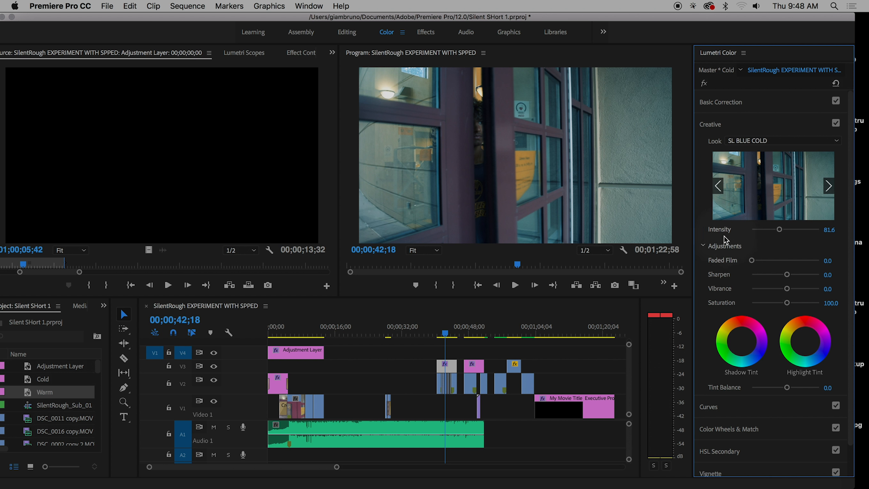
left_click(703, 246)
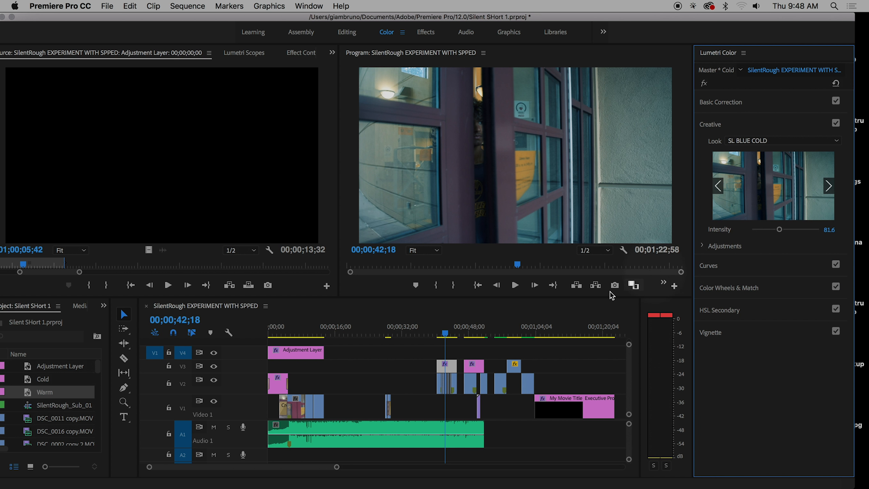
Return the playhead to 00;00;07;39 to review the grade on the opening section.
left_click_drag(296, 337, 299, 335)
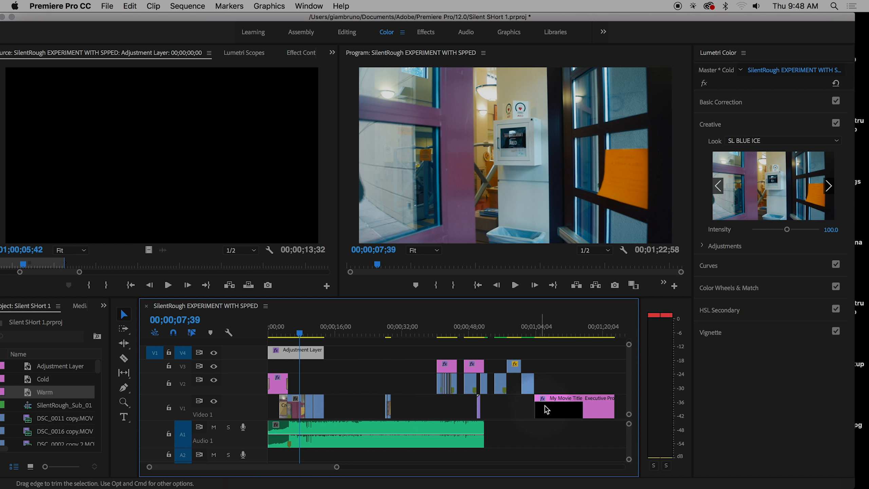
left_click(532, 384)
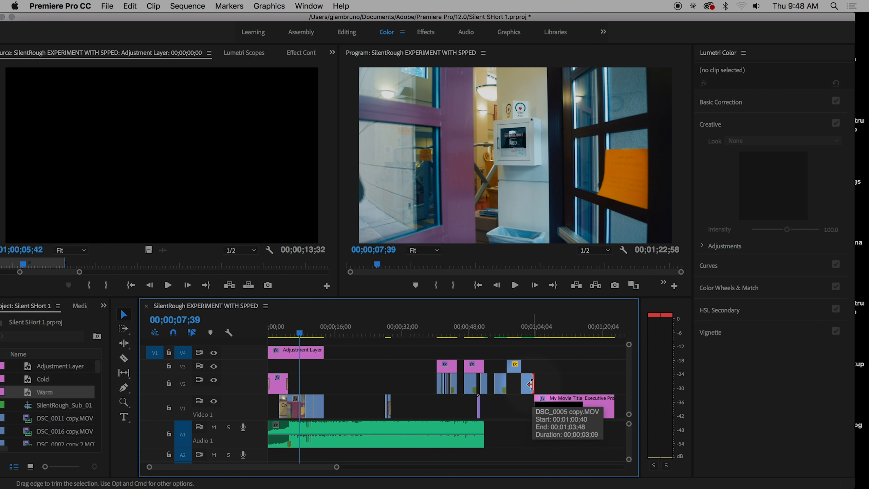
right_click(532, 385)
left_click(582, 453)
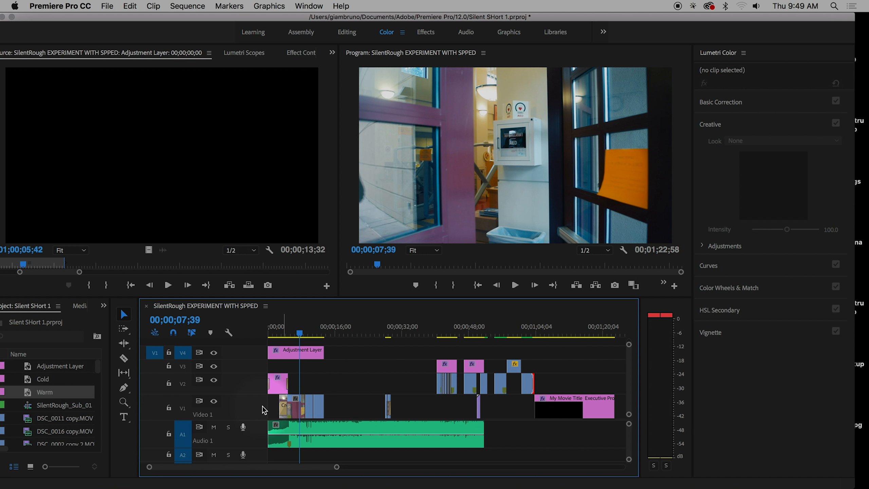
Shift the V4 adjustment layer by +00;00;02;45 to start with the first V1 clip.
left_click(295, 354)
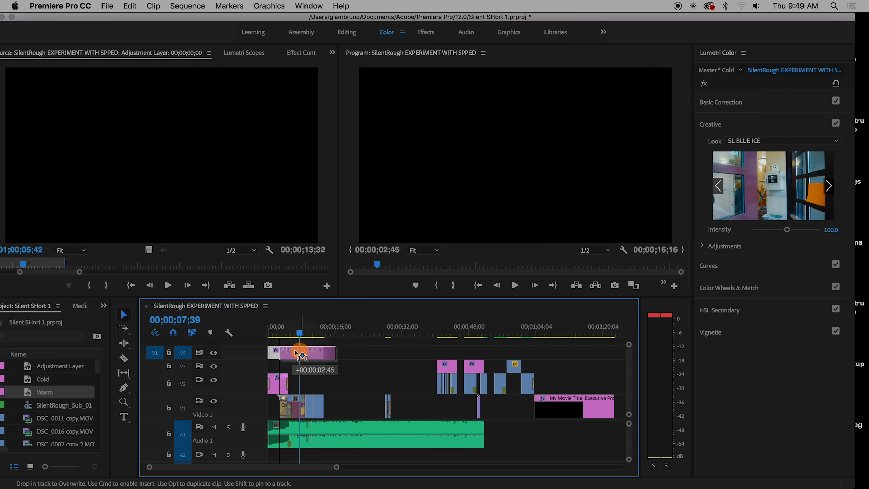